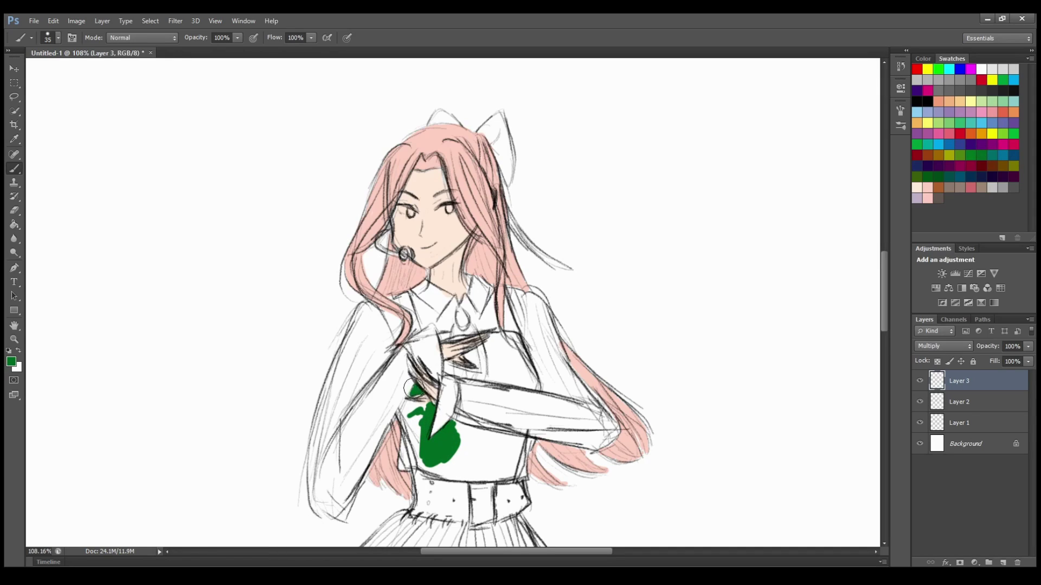
Step: Fill the rest of the bodice above and below the folded arms with solid green on Layer 3
{"action": "left_click_drag", "start_coordinate": [409, 414], "coordinate": [417, 412]}
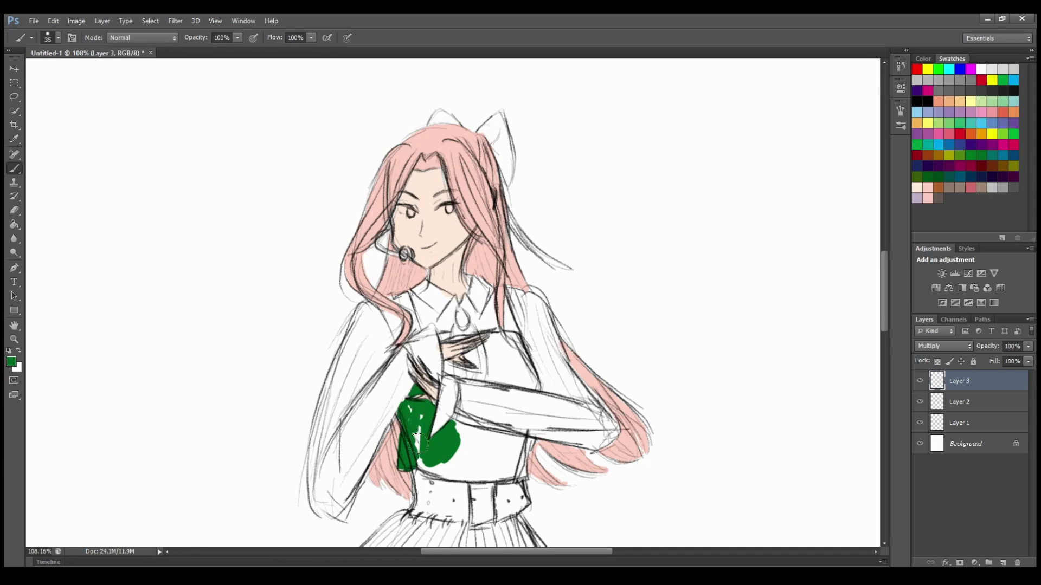
{"action": "mouse_move", "coordinate": [426, 462]}
{"action": "left_mouse_down"}
{"action": "mouse_move", "coordinate": [450, 473]}
{"action": "mouse_move", "coordinate": [451, 424]}
{"action": "mouse_move", "coordinate": [508, 436]}
{"action": "mouse_move", "coordinate": [524, 455]}
{"action": "mouse_move", "coordinate": [481, 442]}
{"action": "mouse_move", "coordinate": [467, 458]}
{"action": "mouse_move", "coordinate": [482, 469]}
{"action": "mouse_move", "coordinate": [495, 476]}
{"action": "mouse_move", "coordinate": [520, 459]}
{"action": "left_mouse_up"}
{"action": "mouse_move", "coordinate": [486, 337]}
{"action": "left_mouse_down"}
{"action": "mouse_move", "coordinate": [486, 373]}
{"action": "mouse_move", "coordinate": [531, 387]}
{"action": "mouse_move", "coordinate": [530, 377]}
{"action": "mouse_move", "coordinate": [538, 391]}
{"action": "mouse_move", "coordinate": [493, 335]}
{"action": "mouse_move", "coordinate": [492, 348]}
{"action": "mouse_move", "coordinate": [515, 347]}
{"action": "mouse_move", "coordinate": [523, 376]}
{"action": "left_mouse_up"}
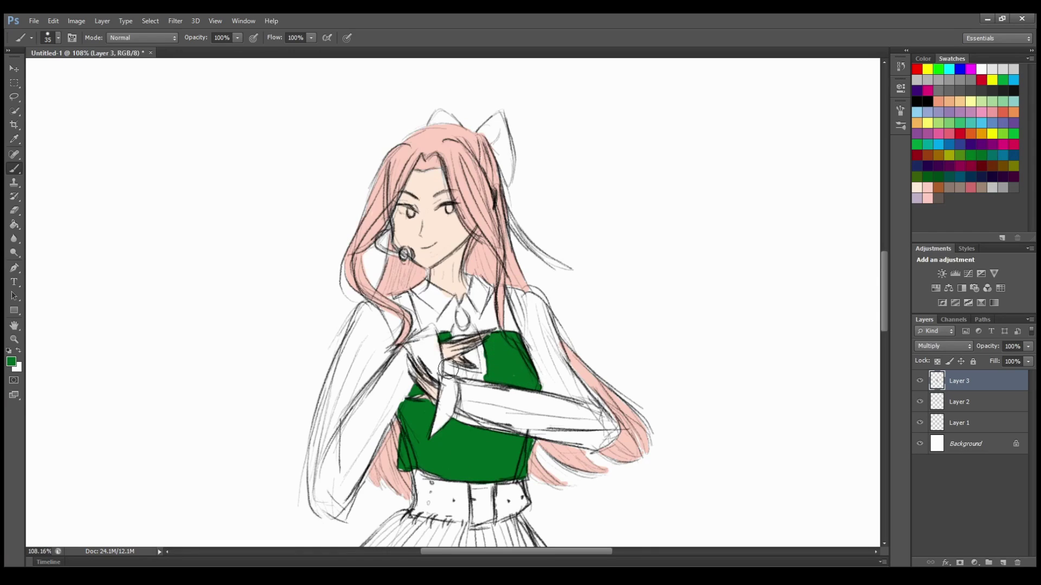
Step: Paint both shoulder straps above the green bodice in dark navy
{"action": "scroll", "coordinate": [521, 315], "scroll_direction": "down", "scroll_amount": 2}
{"action": "left_click_drag", "start_coordinate": [488, 220], "coordinate": [515, 244]}
{"action": "left_click_drag", "start_coordinate": [406, 209], "coordinate": [412, 230]}
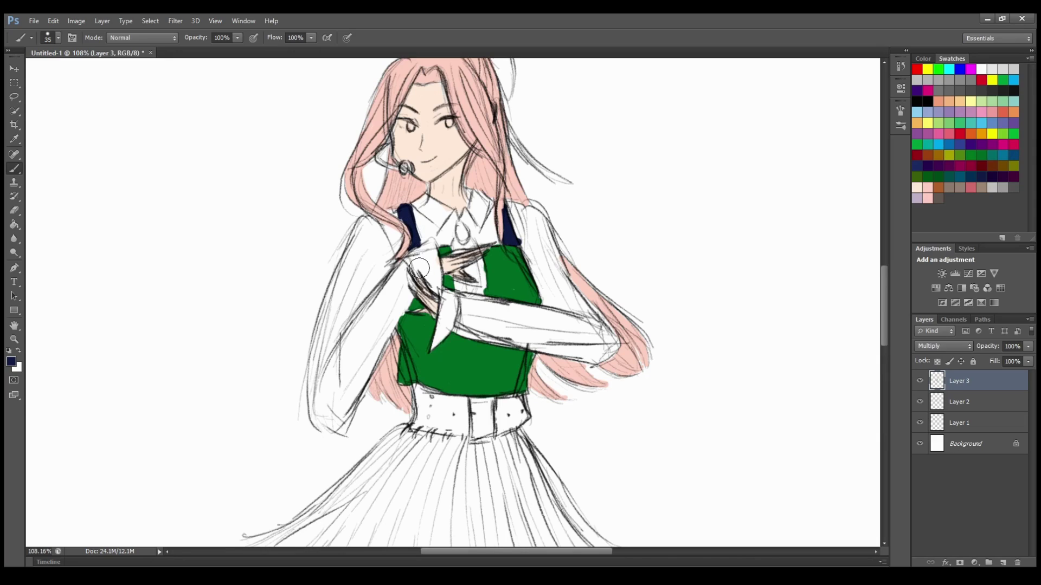
Step: Outline the whole skirt in very dark purple-navy and flood its interior with the same colour using the Paint Bucket
{"action": "scroll", "coordinate": [419, 268], "scroll_direction": "down", "scroll_amount": 3}
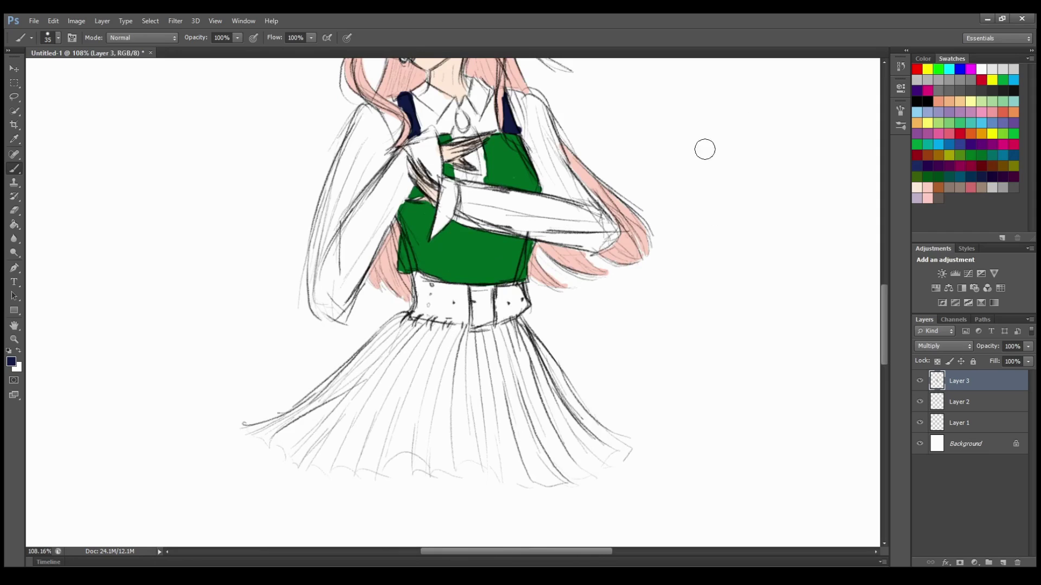
{"action": "left_click_drag", "start_coordinate": [383, 413], "coordinate": [494, 375]}
{"action": "mouse_move", "coordinate": [422, 366]}
{"action": "left_mouse_down"}
{"action": "mouse_move", "coordinate": [499, 338]}
{"action": "mouse_move", "coordinate": [394, 323]}
{"action": "mouse_move", "coordinate": [351, 362]}
{"action": "mouse_move", "coordinate": [401, 331]}
{"action": "mouse_move", "coordinate": [325, 390]}
{"action": "mouse_move", "coordinate": [442, 346]}
{"action": "mouse_move", "coordinate": [363, 428]}
{"action": "mouse_move", "coordinate": [245, 428]}
{"action": "mouse_move", "coordinate": [324, 470]}
{"action": "mouse_move", "coordinate": [393, 454]}
{"action": "mouse_move", "coordinate": [545, 481]}
{"action": "mouse_move", "coordinate": [627, 450]}
{"action": "left_mouse_up"}
{"action": "mouse_move", "coordinate": [518, 320]}
{"action": "left_mouse_down"}
{"action": "mouse_move", "coordinate": [548, 359]}
{"action": "mouse_move", "coordinate": [539, 345]}
{"action": "mouse_move", "coordinate": [622, 445]}
{"action": "left_mouse_up"}
{"action": "left_click", "coordinate": [14, 225]}
{"action": "left_click", "coordinate": [510, 418]}
{"action": "left_click", "coordinate": [461, 428]}
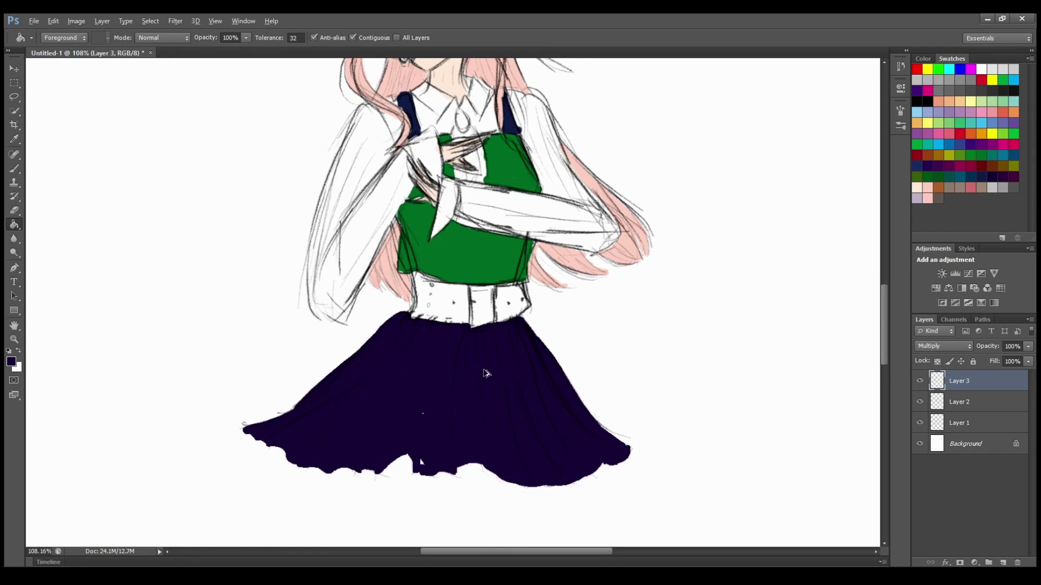
Step: Brush over the unfilled gaps along the skirt's hem and inner area with the dark skirt colour
{"action": "key", "text": "b"}
{"action": "left_click_drag", "start_coordinate": [322, 421], "coordinate": [277, 438]}
{"action": "mouse_move", "coordinate": [329, 462]}
{"action": "left_mouse_down"}
{"action": "mouse_move", "coordinate": [396, 452]}
{"action": "mouse_move", "coordinate": [440, 421]}
{"action": "left_mouse_up"}
{"action": "left_click_drag", "start_coordinate": [449, 464], "coordinate": [407, 456]}
{"action": "left_click_drag", "start_coordinate": [504, 467], "coordinate": [612, 453]}
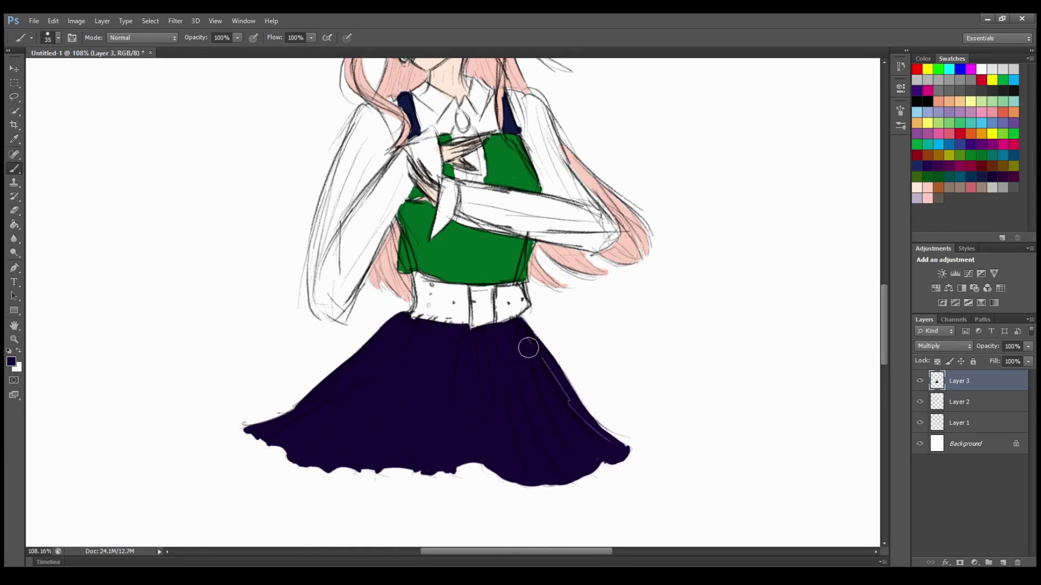
Step: Add a new layer clipped to Layer 3 and paint a pale yellow stroke across the skirt's upper left part
{"action": "scroll", "coordinate": [484, 334], "scroll_direction": "up", "scroll_amount": 1}
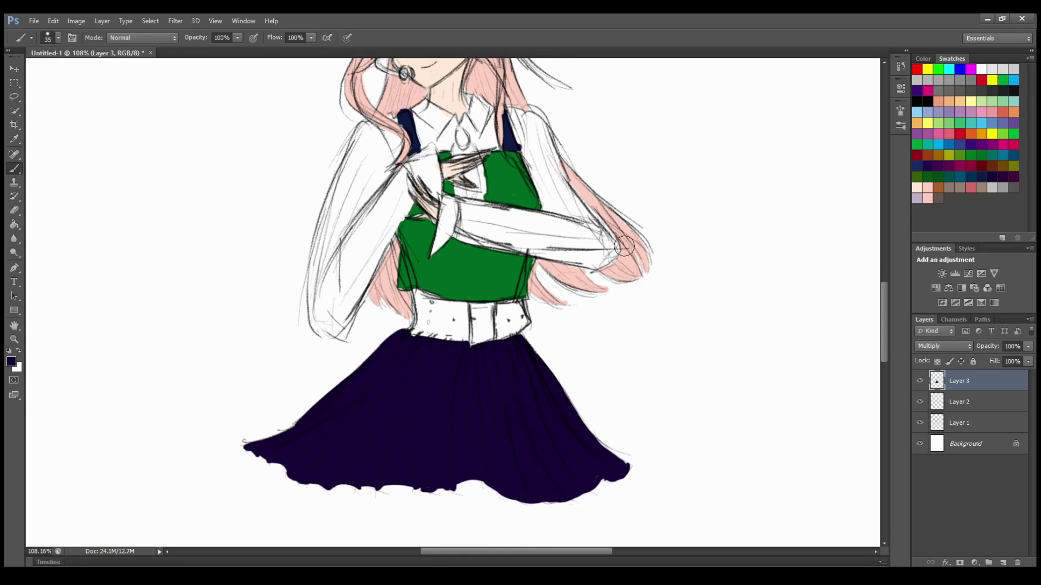
{"action": "key", "text": "ctrl+shift+alt+n"}
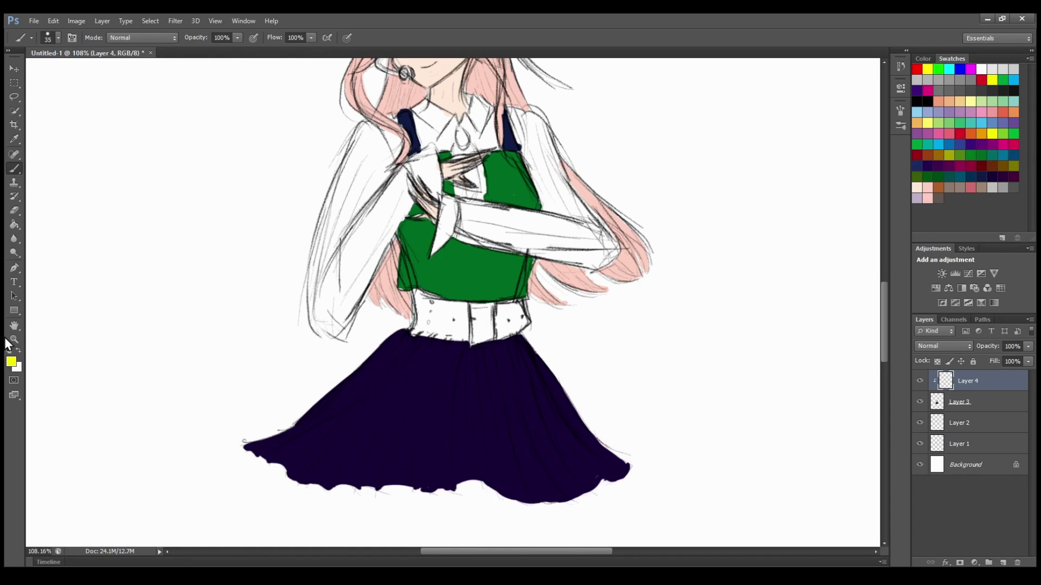
{"action": "key", "text": "i"}
{"action": "left_click", "coordinate": [428, 189]}
{"action": "key", "text": "b"}
{"action": "left_click_drag", "start_coordinate": [389, 340], "coordinate": [454, 372]}
Step: Switch to a stronger olive yellow and widen the stroke into a full band across the skirt's upper left part
{"action": "key", "text": "i"}
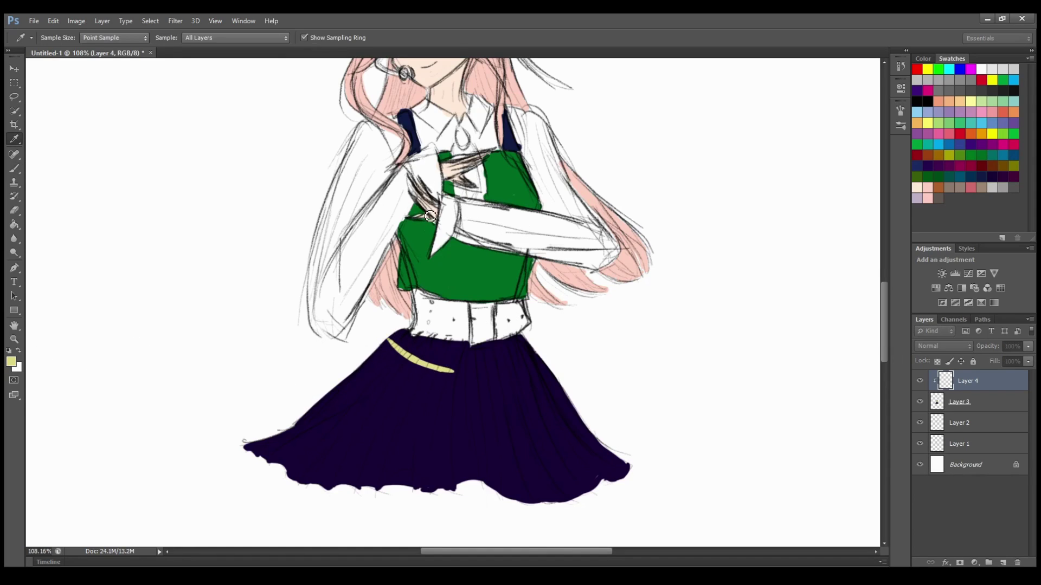
{"action": "left_click", "coordinate": [649, 161]}
{"action": "mouse_move", "coordinate": [391, 343]}
{"action": "left_mouse_down"}
{"action": "mouse_move", "coordinate": [443, 369]}
{"action": "mouse_move", "coordinate": [382, 341]}
{"action": "mouse_move", "coordinate": [453, 376]}
{"action": "mouse_move", "coordinate": [402, 333]}
{"action": "mouse_move", "coordinate": [453, 377]}
{"action": "left_mouse_up"}
{"action": "key", "text": "e"}
{"action": "key", "text": "b"}
{"action": "mouse_move", "coordinate": [383, 355]}
{"action": "left_mouse_down"}
{"action": "mouse_move", "coordinate": [423, 376]}
{"action": "mouse_move", "coordinate": [380, 354]}
{"action": "mouse_move", "coordinate": [444, 373]}
{"action": "left_mouse_up"}
{"action": "left_click", "coordinate": [517, 415]}
{"action": "key", "text": "ctrl+z"}
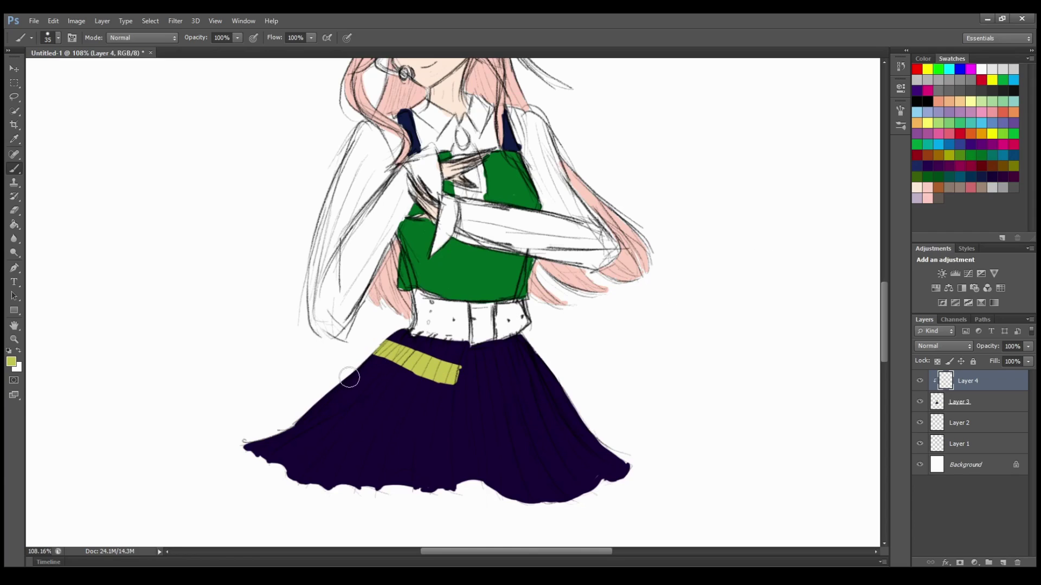
Step: Paint a wide olive-yellow band near the hem of the skirt's left half and three thin lines running from waist to hem
{"action": "mouse_move", "coordinate": [302, 423]}
{"action": "left_mouse_down"}
{"action": "mouse_move", "coordinate": [384, 458]}
{"action": "mouse_move", "coordinate": [288, 442]}
{"action": "mouse_move", "coordinate": [439, 486]}
{"action": "mouse_move", "coordinate": [448, 473]}
{"action": "mouse_move", "coordinate": [285, 436]}
{"action": "mouse_move", "coordinate": [313, 433]}
{"action": "mouse_move", "coordinate": [384, 469]}
{"action": "mouse_move", "coordinate": [292, 434]}
{"action": "mouse_move", "coordinate": [331, 456]}
{"action": "mouse_move", "coordinate": [417, 468]}
{"action": "left_mouse_up"}
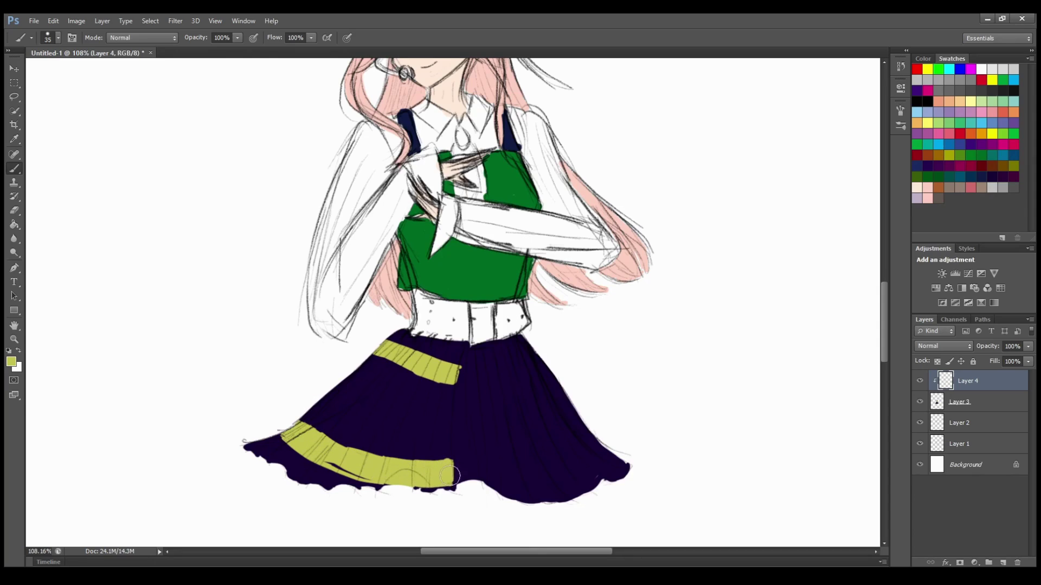
{"action": "mouse_move", "coordinate": [418, 351]}
{"action": "left_mouse_down"}
{"action": "mouse_move", "coordinate": [378, 396]}
{"action": "mouse_move", "coordinate": [397, 356]}
{"action": "mouse_move", "coordinate": [336, 486]}
{"action": "left_mouse_up"}
{"action": "key", "text": "ctrl+z"}
{"action": "left_click_drag", "start_coordinate": [455, 342], "coordinate": [424, 491]}
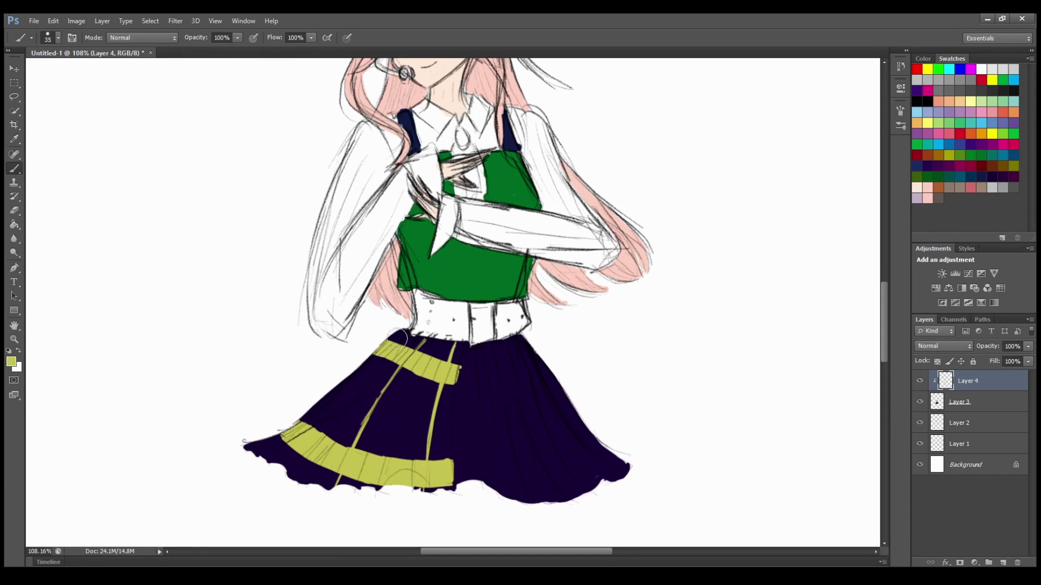
{"action": "left_click_drag", "start_coordinate": [407, 331], "coordinate": [267, 463]}
Step: Choose a dark red and paint a wide band between the two yellow bands on the skirt's left half
{"action": "left_click", "coordinate": [11, 362]}
{"action": "left_click", "coordinate": [525, 176]}
{"action": "left_click_drag", "start_coordinate": [356, 376], "coordinate": [452, 407]}
{"action": "key", "text": "ctrl+z"}
{"action": "mouse_move", "coordinate": [331, 390]}
{"action": "left_mouse_down"}
{"action": "mouse_move", "coordinate": [429, 417]}
{"action": "mouse_move", "coordinate": [347, 385]}
{"action": "mouse_move", "coordinate": [456, 417]}
{"action": "left_mouse_up"}
Step: Compare blend modes for Layer 4, return it to Normal and lower its opacity to 83%
{"action": "left_click", "coordinate": [942, 346]}
{"action": "left_click", "coordinate": [939, 378]}
{"action": "left_click", "coordinate": [943, 346]}
{"action": "left_click", "coordinate": [938, 79]}
{"action": "left_click", "coordinate": [943, 346]}
{"action": "left_click", "coordinate": [976, 346]}
{"action": "left_click", "coordinate": [943, 346]}
{"action": "left_click", "coordinate": [944, 359]}
{"action": "left_click", "coordinate": [951, 26]}
{"action": "left_click", "coordinate": [1027, 347]}
{"action": "left_click_drag", "start_coordinate": [1021, 360], "coordinate": [1010, 358]}
{"action": "left_click", "coordinate": [444, 375], "text": "alt"}
{"action": "left_click_drag", "start_coordinate": [440, 399], "coordinate": [431, 442]}
{"action": "left_click_drag", "start_coordinate": [359, 378], "coordinate": [329, 412]}
{"action": "key", "text": "ctrl+alt+z"}
{"action": "left_click", "coordinate": [920, 403]}
{"action": "left_click", "coordinate": [920, 404]}
{"action": "key", "text": "ctrl+alt+z"}
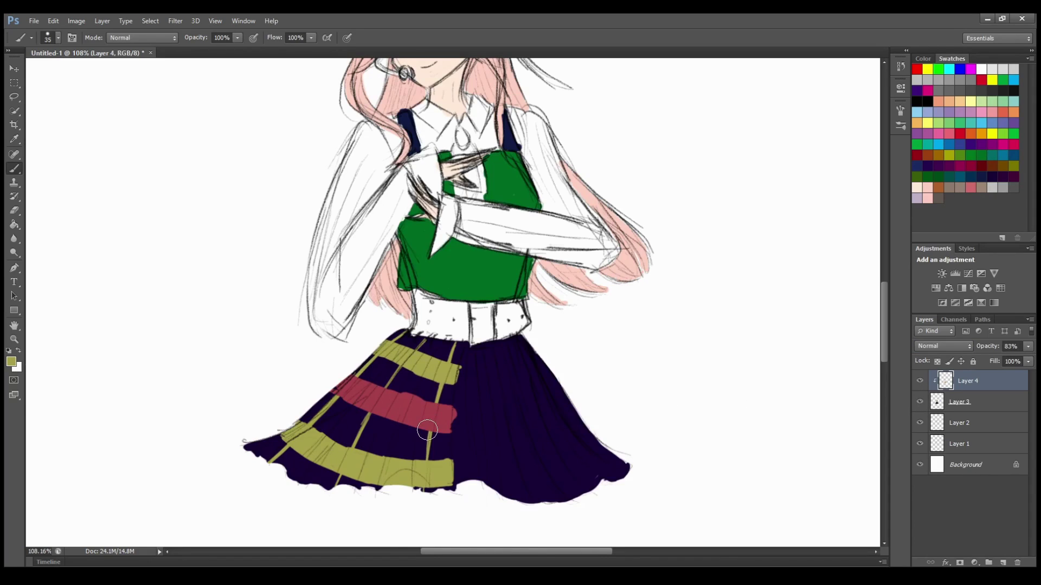
Step: Erase the ragged inner ends of the yellow and red bands at the skirt's centre to make them straight
{"action": "scroll", "coordinate": [427, 431], "scroll_direction": "up", "scroll_amount": 2}
{"action": "scroll", "coordinate": [485, 435], "scroll_direction": "down", "scroll_amount": 3}
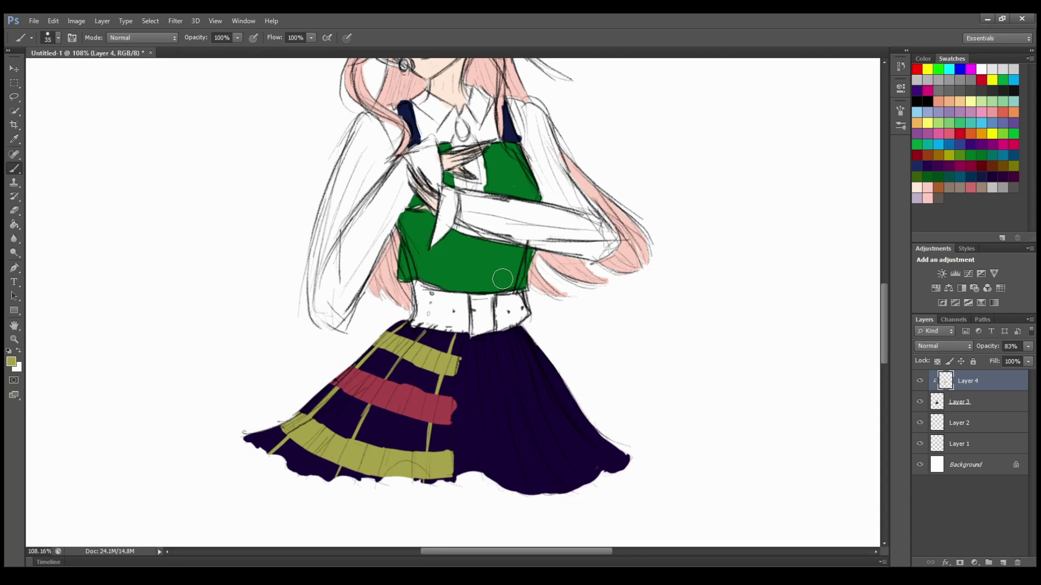
{"action": "key", "text": "e"}
{"action": "left_click_drag", "start_coordinate": [460, 355], "coordinate": [458, 375]}
{"action": "scroll", "coordinate": [516, 407], "scroll_direction": "up", "scroll_amount": 3}
{"action": "scroll", "coordinate": [514, 407], "scroll_direction": "down", "scroll_amount": 2}
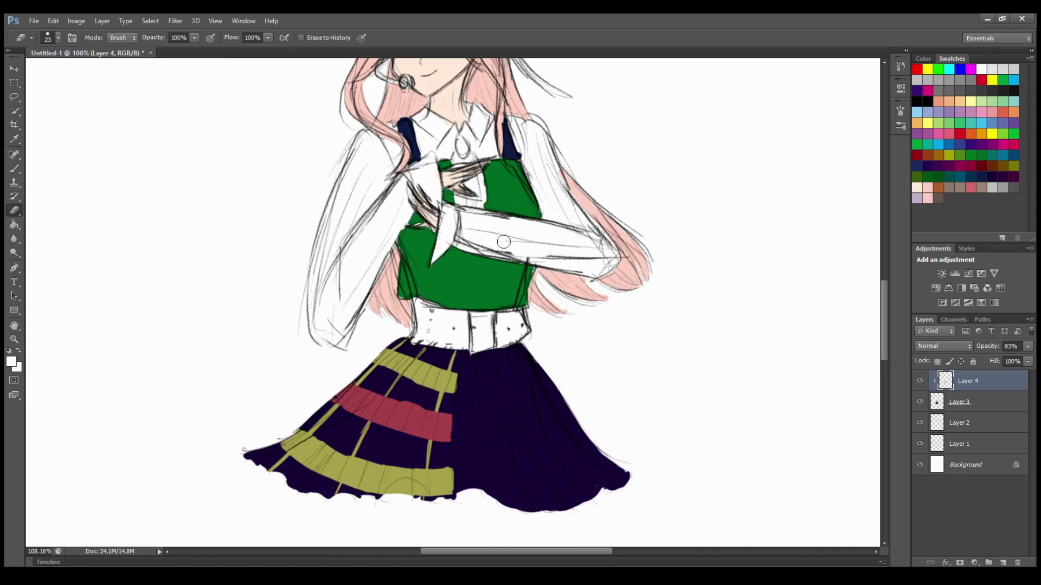
Step: Paint wide vertical stripes in a darker green across the bodice, both below and above the forearm
{"action": "key", "text": "b"}
{"action": "left_click", "coordinate": [413, 238], "text": "alt"}
{"action": "left_click", "coordinate": [936, 175]}
{"action": "left_click_drag", "start_coordinate": [415, 241], "coordinate": [438, 295]}
{"action": "mouse_move", "coordinate": [414, 221]}
{"action": "left_mouse_down"}
{"action": "mouse_move", "coordinate": [429, 238]}
{"action": "mouse_move", "coordinate": [437, 292]}
{"action": "left_mouse_up"}
{"action": "mouse_move", "coordinate": [478, 259]}
{"action": "left_mouse_down"}
{"action": "mouse_move", "coordinate": [486, 294]}
{"action": "mouse_move", "coordinate": [495, 272]}
{"action": "left_mouse_up"}
{"action": "mouse_move", "coordinate": [486, 169]}
{"action": "left_mouse_down"}
{"action": "mouse_move", "coordinate": [487, 199]}
{"action": "mouse_move", "coordinate": [488, 179]}
{"action": "left_mouse_up"}
{"action": "mouse_move", "coordinate": [492, 274]}
{"action": "left_mouse_down"}
{"action": "mouse_move", "coordinate": [484, 270]}
{"action": "mouse_move", "coordinate": [496, 296]}
{"action": "left_mouse_up"}
{"action": "left_click_drag", "start_coordinate": [525, 175], "coordinate": [527, 215]}
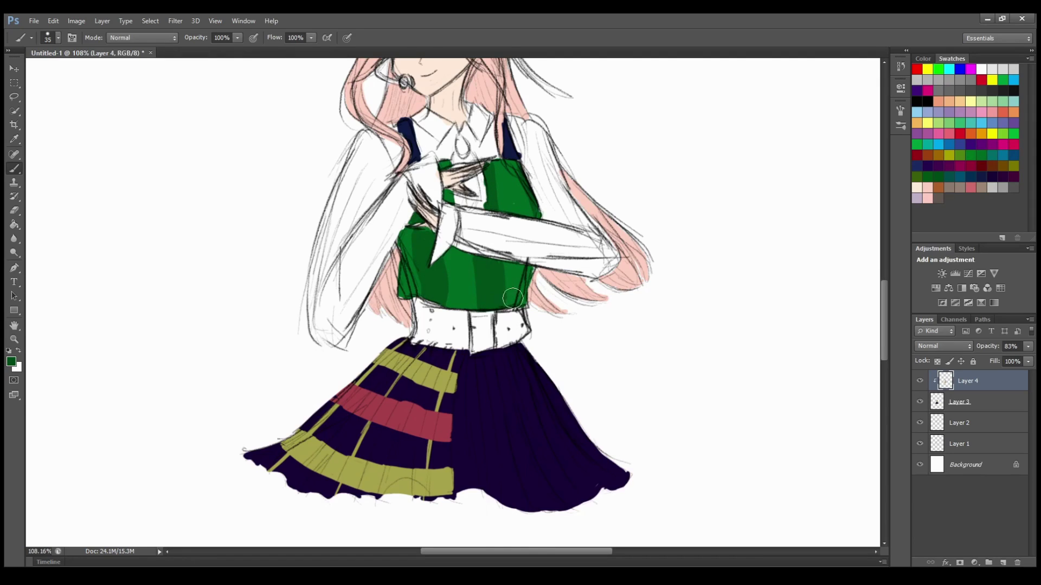
Step: Add wide horizontal dark green bands across the bodice for a checked pattern and erase the overspill at its edge
{"action": "mouse_move", "coordinate": [411, 237]}
{"action": "left_mouse_down"}
{"action": "mouse_move", "coordinate": [439, 272]}
{"action": "mouse_move", "coordinate": [408, 272]}
{"action": "mouse_move", "coordinate": [513, 277]}
{"action": "left_mouse_up"}
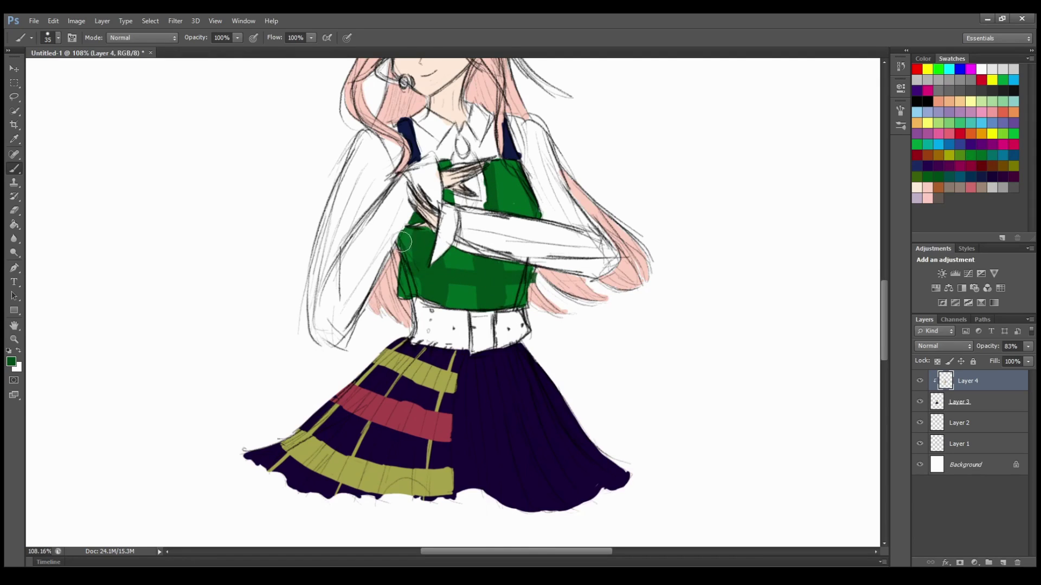
{"action": "left_click_drag", "start_coordinate": [523, 188], "coordinate": [494, 187]}
{"action": "key", "text": "e"}
{"action": "left_click_drag", "start_coordinate": [537, 274], "coordinate": [537, 281]}
Step: Sample white and paint thin vertical and horizontal plaid lines over the green checks on the bodice
{"action": "key", "text": "b"}
{"action": "left_click", "coordinate": [552, 228], "text": "alt"}
{"action": "left_click_drag", "start_coordinate": [410, 230], "coordinate": [424, 292]}
{"action": "left_click_drag", "start_coordinate": [444, 253], "coordinate": [448, 306]}
{"action": "mouse_move", "coordinate": [472, 259]}
{"action": "left_mouse_down"}
{"action": "mouse_move", "coordinate": [478, 309]}
{"action": "mouse_move", "coordinate": [505, 308]}
{"action": "left_mouse_up"}
{"action": "left_click_drag", "start_coordinate": [494, 165], "coordinate": [499, 210]}
{"action": "left_click_drag", "start_coordinate": [401, 264], "coordinate": [534, 272]}
{"action": "left_click_drag", "start_coordinate": [400, 277], "coordinate": [533, 286]}
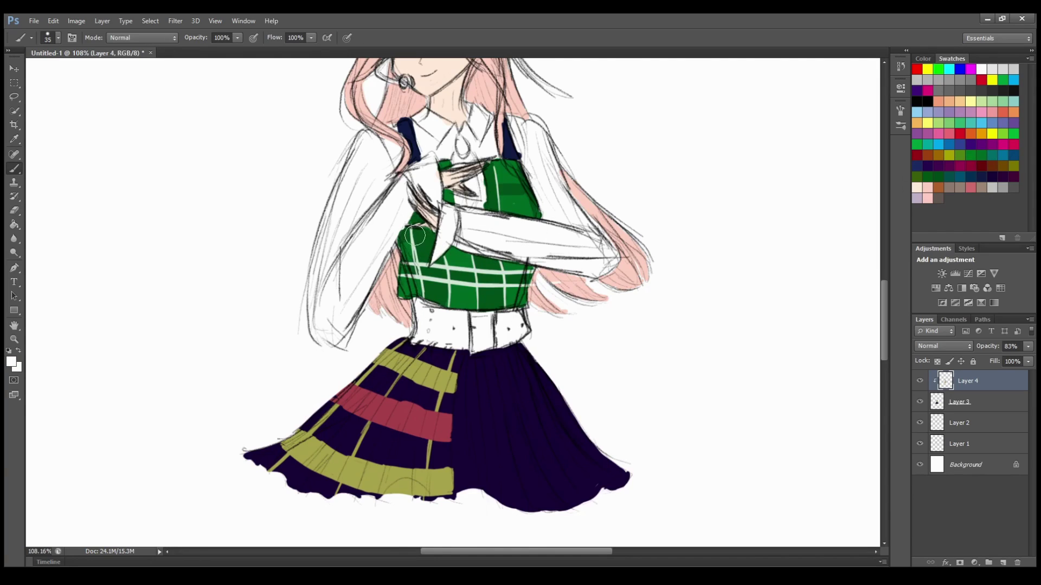
{"action": "left_click_drag", "start_coordinate": [511, 166], "coordinate": [512, 205]}
{"action": "left_click_drag", "start_coordinate": [485, 180], "coordinate": [529, 179]}
{"action": "left_click_drag", "start_coordinate": [486, 196], "coordinate": [532, 202]}
Step: Lower the opacity of Layer 4 to 61% and keep that layer active for painting
{"action": "mouse_move", "coordinate": [1004, 353]}
{"action": "left_mouse_down"}
{"action": "mouse_move", "coordinate": [1021, 360]}
{"action": "mouse_move", "coordinate": [1012, 363]}
{"action": "left_mouse_up"}
{"action": "scroll", "coordinate": [476, 512], "scroll_direction": "up", "scroll_amount": 2}
{"action": "scroll", "coordinate": [476, 511], "scroll_direction": "down", "scroll_amount": 1}
{"action": "left_click", "coordinate": [944, 506]}
{"action": "scroll", "coordinate": [697, 441], "scroll_direction": "down", "scroll_amount": 1}
{"action": "scroll", "coordinate": [705, 442], "scroll_direction": "up", "scroll_amount": 4}
{"action": "scroll", "coordinate": [709, 443], "scroll_direction": "down", "scroll_amount": 6}
{"action": "scroll", "coordinate": [710, 442], "scroll_direction": "up", "scroll_amount": 1}
{"action": "left_click", "coordinate": [994, 387]}
{"action": "left_click", "coordinate": [1028, 347]}
{"action": "left_click", "coordinate": [987, 405]}
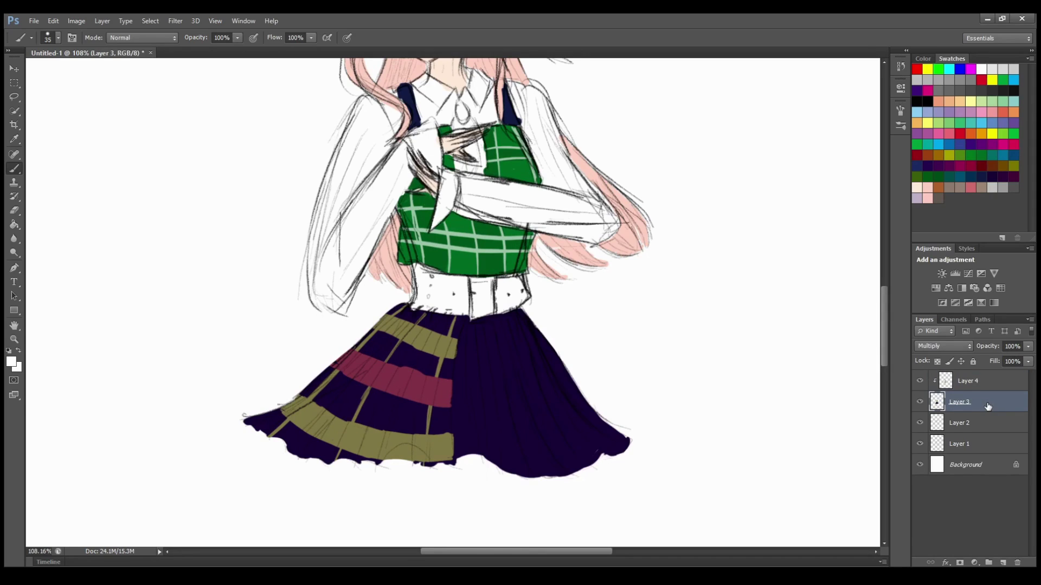
{"action": "key", "text": "alt+bracketright"}
{"action": "mouse_move", "coordinate": [466, 335]}
{"action": "left_mouse_down"}
{"action": "mouse_move", "coordinate": [515, 329]}
{"action": "mouse_move", "coordinate": [473, 334]}
{"action": "left_mouse_up"}
{"action": "mouse_move", "coordinate": [535, 327]}
{"action": "left_mouse_down"}
{"action": "mouse_move", "coordinate": [515, 330]}
{"action": "mouse_move", "coordinate": [541, 337]}
{"action": "left_mouse_up"}
{"action": "left_click", "coordinate": [996, 81]}
{"action": "mouse_move", "coordinate": [455, 366]}
{"action": "left_mouse_down"}
{"action": "mouse_move", "coordinate": [551, 352]}
{"action": "mouse_move", "coordinate": [559, 364]}
{"action": "left_mouse_up"}
{"action": "left_click", "coordinate": [981, 70]}
{"action": "left_click_drag", "start_coordinate": [454, 397], "coordinate": [569, 377]}
{"action": "left_click", "coordinate": [982, 80]}
{"action": "key", "text": "ctrl+alt+z"}
{"action": "key", "text": "ctrl+alt+z"}
{"action": "key", "text": "ctrl+alt+z"}
{"action": "key", "text": "ctrl+alt+z"}
{"action": "key", "text": "ctrl+alt+z"}
{"action": "key", "text": "ctrl+alt+z"}
{"action": "key", "text": "ctrl+alt+z"}
{"action": "key", "text": "ctrl+alt+z"}
{"action": "key", "text": "ctrl+alt+z"}
{"action": "key", "text": "ctrl+alt+z"}
{"action": "key", "text": "e"}
{"action": "left_click_drag", "start_coordinate": [520, 330], "coordinate": [461, 335]}
Step: Paint thin horizontal stripes in white, red, yellow and red across the upper part of the skirt's right half
{"action": "left_click", "coordinate": [15, 339]}
{"action": "left_click_drag", "start_coordinate": [508, 358], "coordinate": [534, 369]}
{"action": "left_click", "coordinate": [981, 69]}
{"action": "left_click", "coordinate": [15, 168]}
{"action": "mouse_move", "coordinate": [432, 249]}
{"action": "left_mouse_down"}
{"action": "mouse_move", "coordinate": [544, 235]}
{"action": "mouse_move", "coordinate": [554, 252]}
{"action": "left_mouse_up"}
{"action": "left_click", "coordinate": [982, 80]}
{"action": "left_click", "coordinate": [992, 80]}
{"action": "left_click_drag", "start_coordinate": [422, 287], "coordinate": [569, 268]}
{"action": "left_click", "coordinate": [982, 80]}
{"action": "left_click_drag", "start_coordinate": [418, 311], "coordinate": [589, 293]}
Step: Continue down the skirt's right half with two thin white stripes, one red stripe and one yellow stripe
{"action": "left_click", "coordinate": [981, 69]}
{"action": "left_click_drag", "start_coordinate": [415, 338], "coordinate": [602, 314]}
{"action": "left_click_drag", "start_coordinate": [417, 365], "coordinate": [616, 336]}
{"action": "left_click", "coordinate": [983, 80]}
{"action": "left_click_drag", "start_coordinate": [412, 389], "coordinate": [631, 360]}
{"action": "left_click", "coordinate": [992, 80]}
{"action": "left_click_drag", "start_coordinate": [412, 417], "coordinate": [645, 380]}
Step: Finish the skirt's right half with a thin red stripe and white stripes along the hem
{"action": "left_click", "coordinate": [982, 81]}
{"action": "left_click_drag", "start_coordinate": [423, 450], "coordinate": [649, 409]}
{"action": "left_click", "coordinate": [980, 69]}
{"action": "left_click_drag", "start_coordinate": [477, 471], "coordinate": [682, 415]}
{"action": "left_click_drag", "start_coordinate": [566, 495], "coordinate": [710, 442]}
{"action": "key", "text": "ctrl+z"}
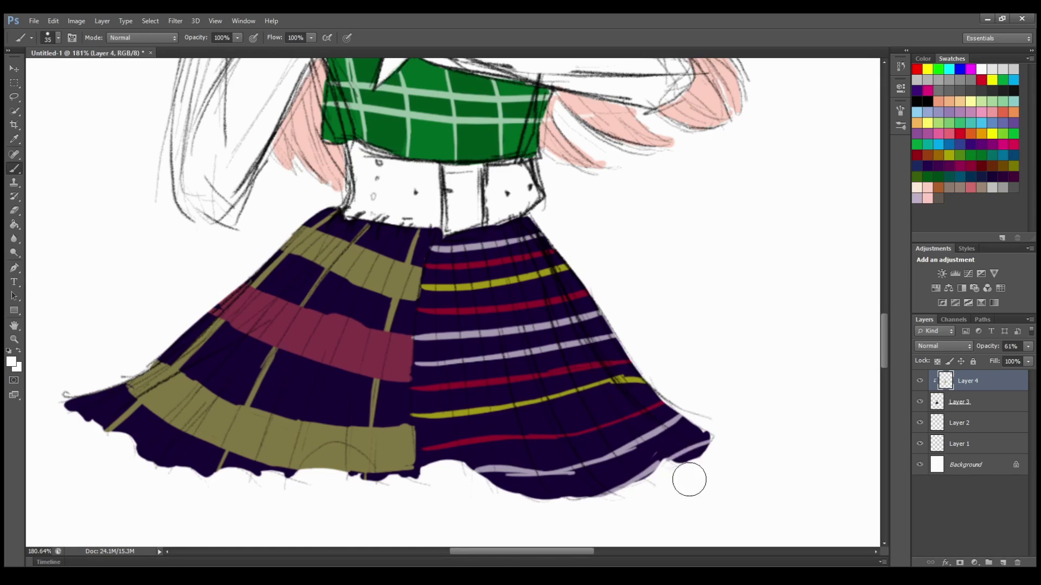
Step: Paint thin white vertical stripes following the pleats down the skirt's right half on Layer 4
{"action": "scroll", "coordinate": [291, 337], "scroll_direction": "down", "scroll_amount": 1}
{"action": "left_click_drag", "start_coordinate": [451, 225], "coordinate": [491, 474]}
{"action": "left_click_drag", "start_coordinate": [453, 235], "coordinate": [465, 327]}
{"action": "mouse_move", "coordinate": [483, 216]}
{"action": "left_mouse_down"}
{"action": "mouse_move", "coordinate": [554, 481]}
{"action": "mouse_move", "coordinate": [600, 462]}
{"action": "left_mouse_up"}
{"action": "left_click_drag", "start_coordinate": [518, 234], "coordinate": [536, 309]}
{"action": "left_click_drag", "start_coordinate": [530, 202], "coordinate": [652, 432]}
{"action": "left_click_drag", "start_coordinate": [551, 265], "coordinate": [578, 342]}
{"action": "left_click_drag", "start_coordinate": [553, 219], "coordinate": [670, 405]}
{"action": "left_click_drag", "start_coordinate": [437, 225], "coordinate": [428, 445]}
Step: Choose yellow and extend the vertical stripes down through the bands of the skirt's left half
{"action": "scroll", "coordinate": [423, 379], "scroll_direction": "up", "scroll_amount": 4}
{"action": "left_click", "coordinate": [14, 339]}
{"action": "left_click_drag", "start_coordinate": [401, 386], "coordinate": [219, 327]}
{"action": "left_click", "coordinate": [992, 81]}
{"action": "left_click", "coordinate": [11, 362]}
{"action": "left_click", "coordinate": [391, 380]}
{"action": "key", "text": "b"}
{"action": "left_click_drag", "start_coordinate": [343, 372], "coordinate": [303, 431]}
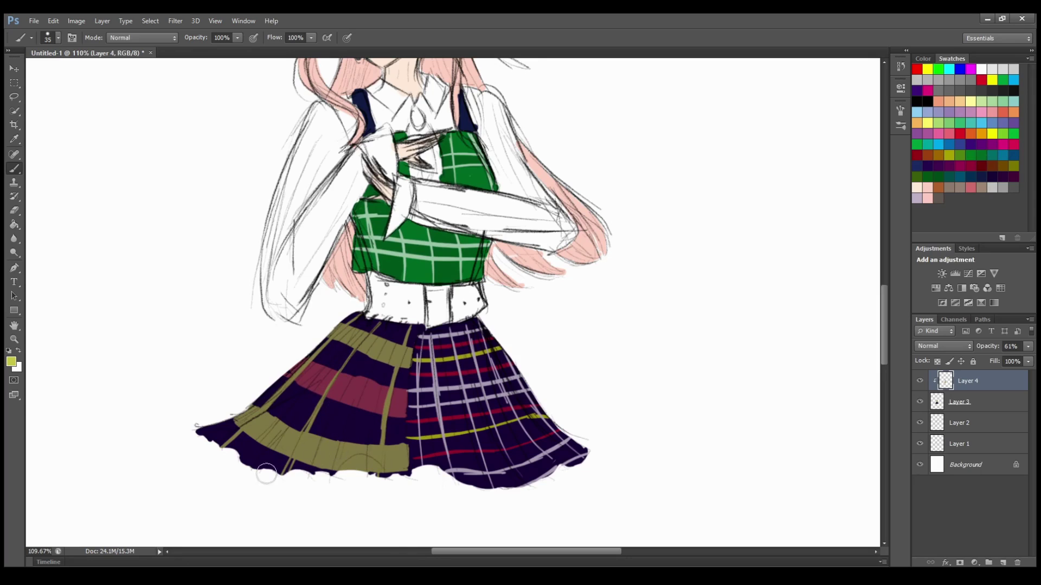
Step: Try fading the skirt's pattern with a cloudy eraser tip at size 370
{"action": "left_click", "coordinate": [14, 211]}
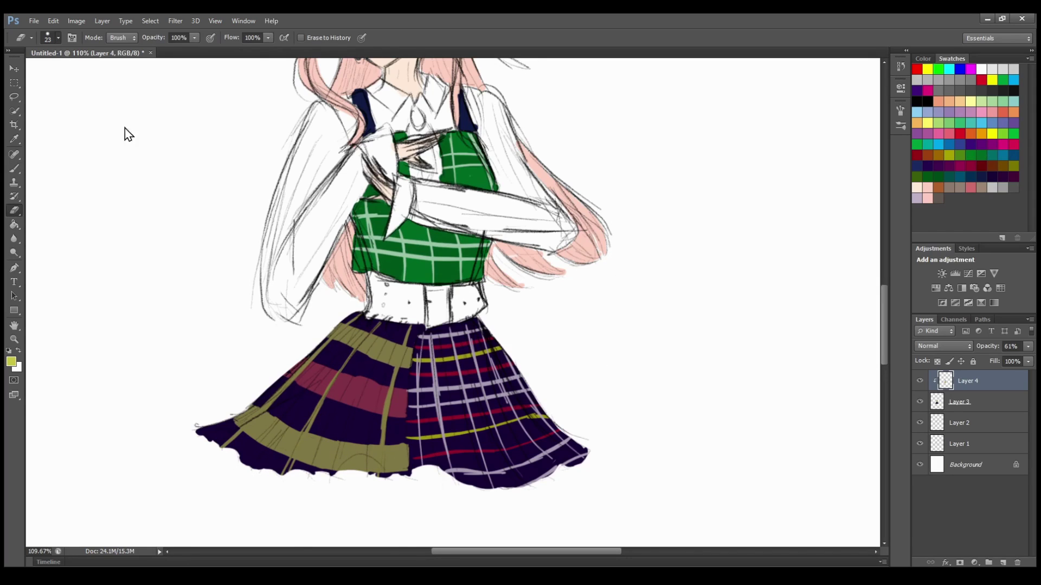
{"action": "left_click", "coordinate": [49, 178]}
{"action": "mouse_move", "coordinate": [366, 396]}
{"action": "left_mouse_down"}
{"action": "mouse_move", "coordinate": [495, 395]}
{"action": "mouse_move", "coordinate": [460, 454]}
{"action": "left_mouse_up"}
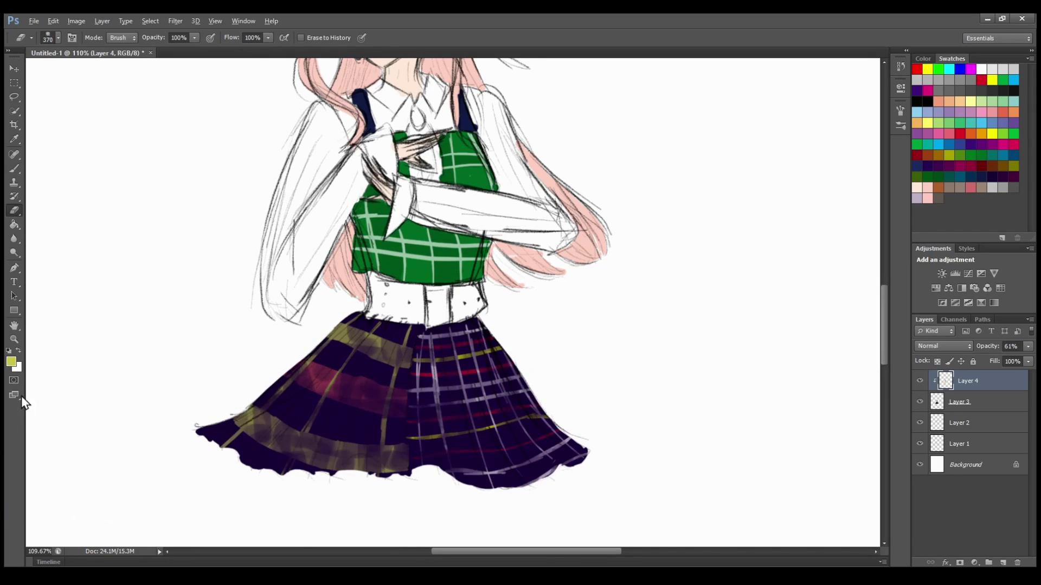
{"action": "key", "text": "ctrl+z"}
Step: Try adding coloured noise to the plaid and stripe pattern on Layer 4
{"action": "left_click", "coordinate": [175, 21]}
{"action": "left_click", "coordinate": [337, 114]}
{"action": "left_click", "coordinate": [530, 38]}
{"action": "left_click", "coordinate": [175, 21]}
{"action": "left_click", "coordinate": [292, 139]}
{"action": "left_click_drag", "start_coordinate": [482, 287], "coordinate": [458, 288]}
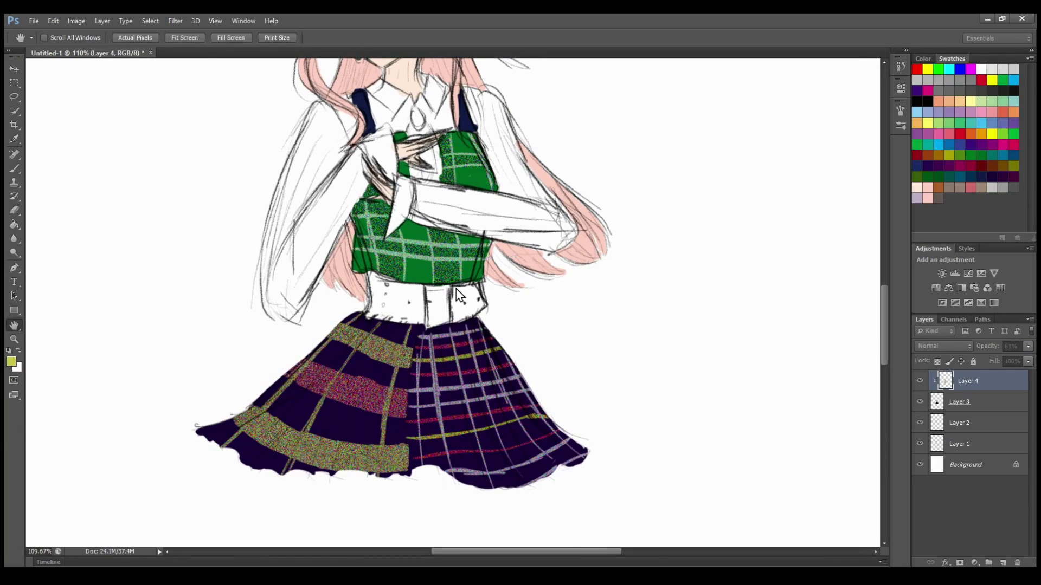
{"action": "left_click", "coordinate": [544, 200]}
Step: Try roughening the skirt's pattern with textured eraser tips, enlarging the tip to size 114
{"action": "left_click", "coordinate": [58, 38]}
{"action": "left_click", "coordinate": [62, 116]}
{"action": "left_click_drag", "start_coordinate": [363, 332], "coordinate": [509, 353]}
{"action": "key", "text": "ctrl+z"}
{"action": "left_click", "coordinate": [58, 38]}
{"action": "key", "text": "bracketright"}
{"action": "key", "text": "bracketright"}
{"action": "key", "text": "bracketright"}
{"action": "key", "text": "bracketright"}
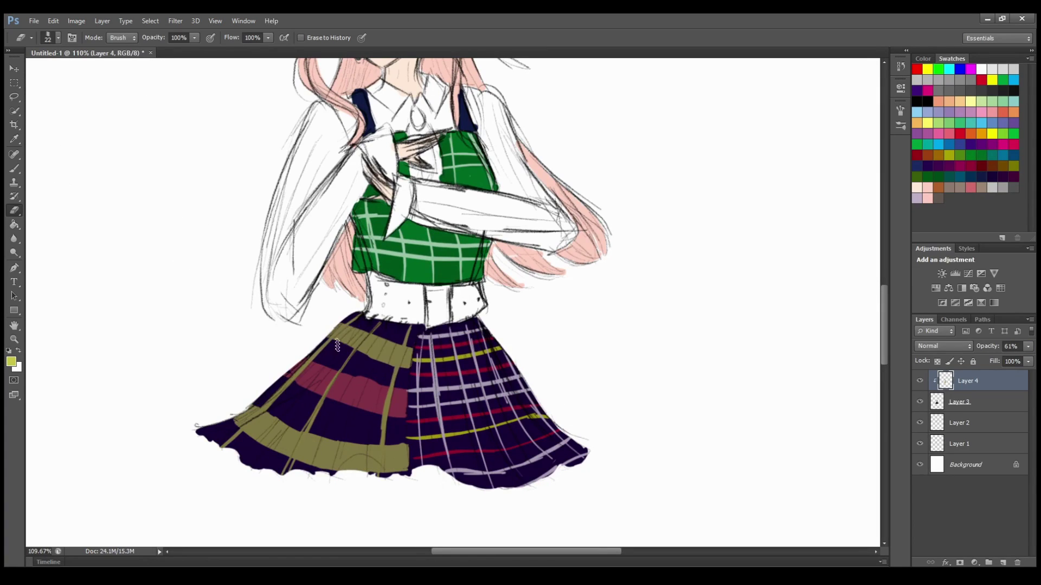
{"action": "left_click", "coordinate": [55, 71]}
{"action": "mouse_move", "coordinate": [352, 339]}
{"action": "left_mouse_down"}
{"action": "mouse_move", "coordinate": [323, 367]}
{"action": "mouse_move", "coordinate": [572, 461]}
{"action": "left_mouse_up"}
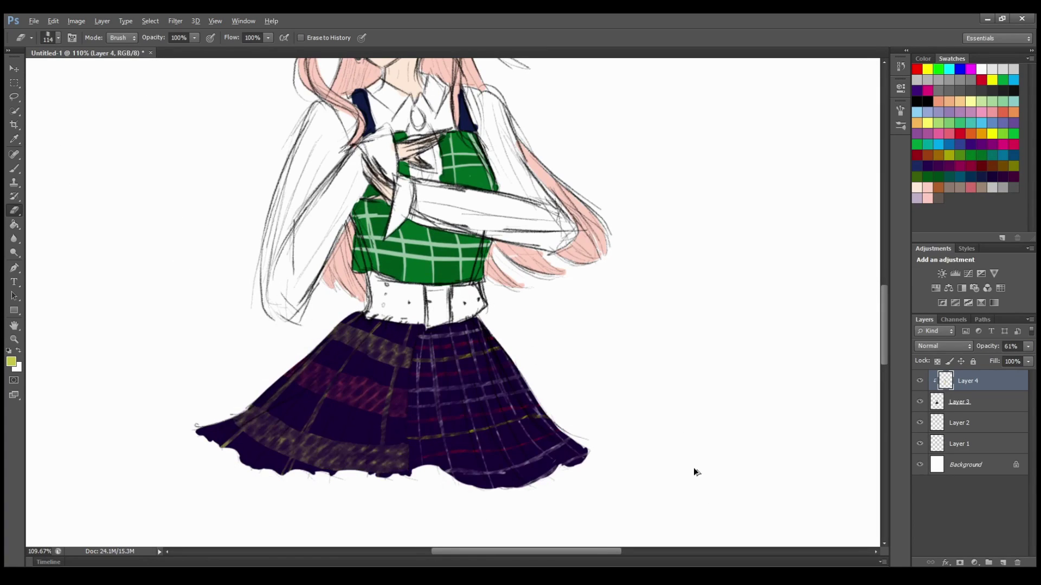
{"action": "key", "text": "ctrl+z"}
Step: Darken the colours of the plaid and stripe pattern on Layer 4
{"action": "scroll", "coordinate": [694, 468], "scroll_direction": "up", "scroll_amount": 1}
{"action": "key", "text": "i"}
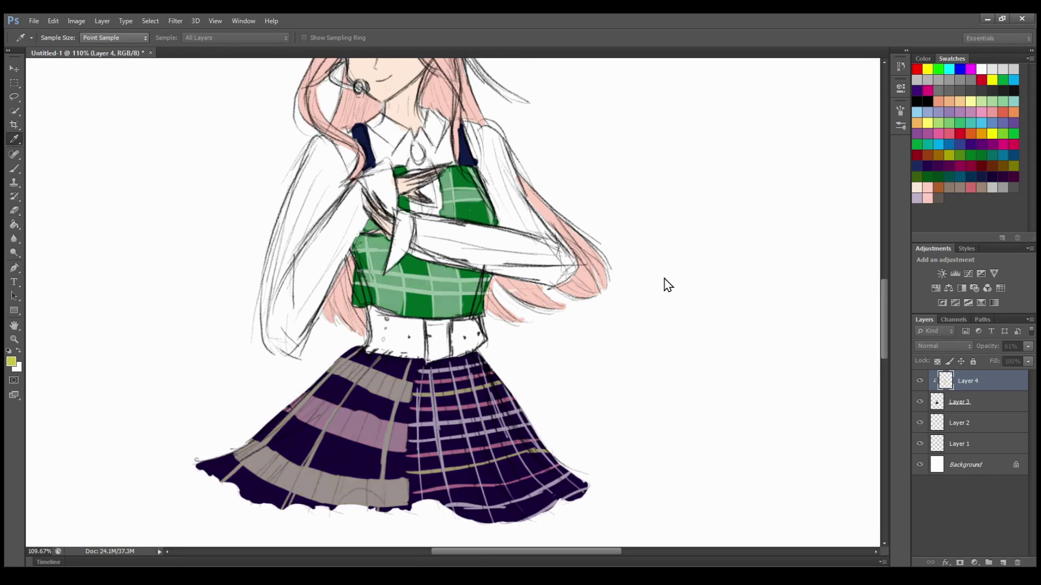
{"action": "left_click_drag", "start_coordinate": [593, 245], "coordinate": [620, 244]}
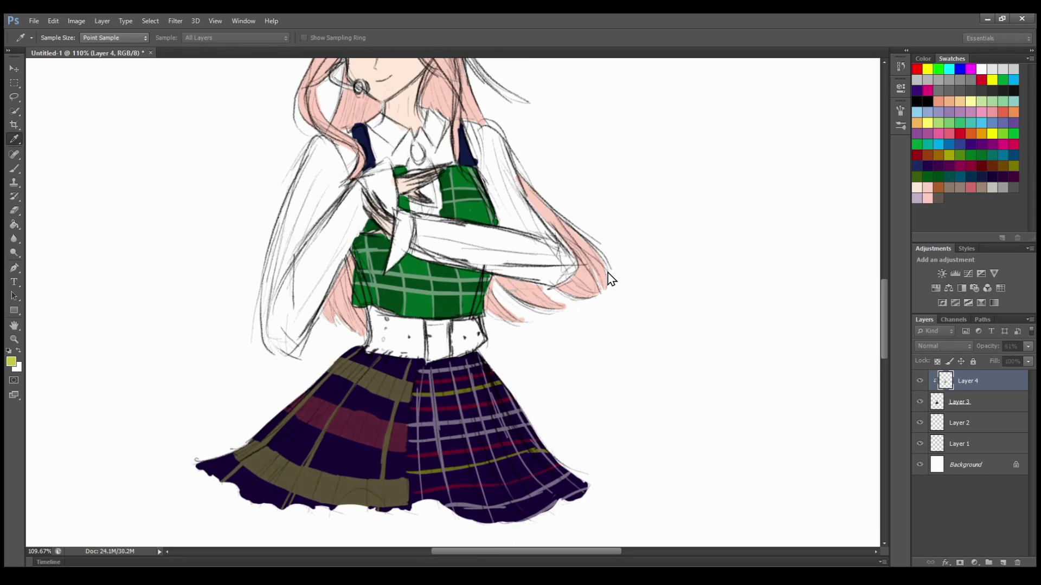
{"action": "left_click", "coordinate": [750, 172]}
Step: On Layer 3, fill the collar brooch with the bodice's dark green and colour the eyes' whites and irises
{"action": "scroll", "coordinate": [781, 436], "scroll_direction": "up", "scroll_amount": 3}
{"action": "left_click", "coordinate": [965, 402]}
{"action": "left_click", "coordinate": [14, 340]}
{"action": "left_click_drag", "start_coordinate": [421, 282], "coordinate": [426, 282]}
{"action": "key", "text": "e"}
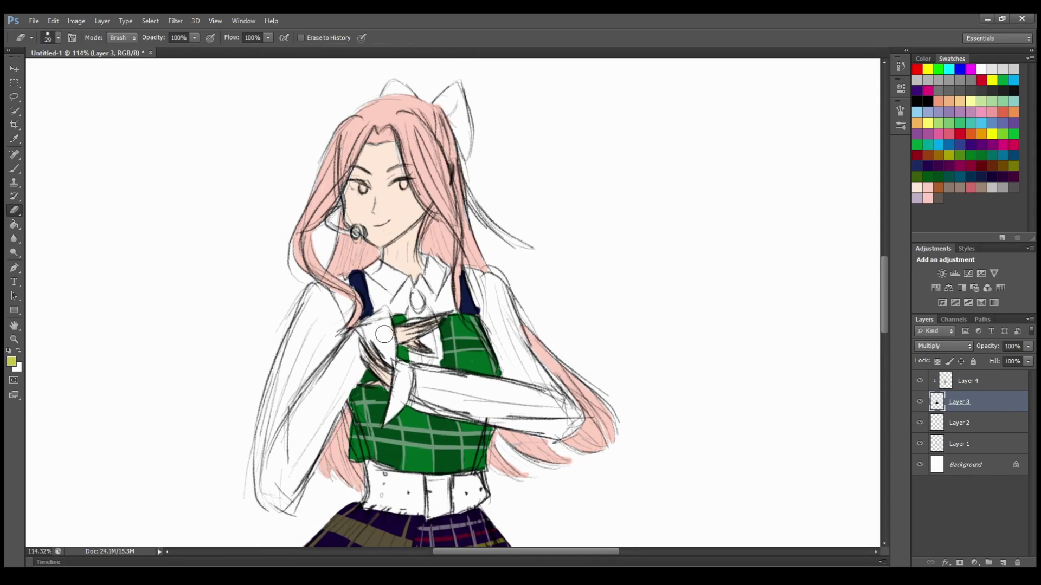
{"action": "key", "text": "b"}
{"action": "left_click", "coordinate": [461, 357], "text": "alt"}
{"action": "left_click_drag", "start_coordinate": [416, 295], "coordinate": [421, 311]}
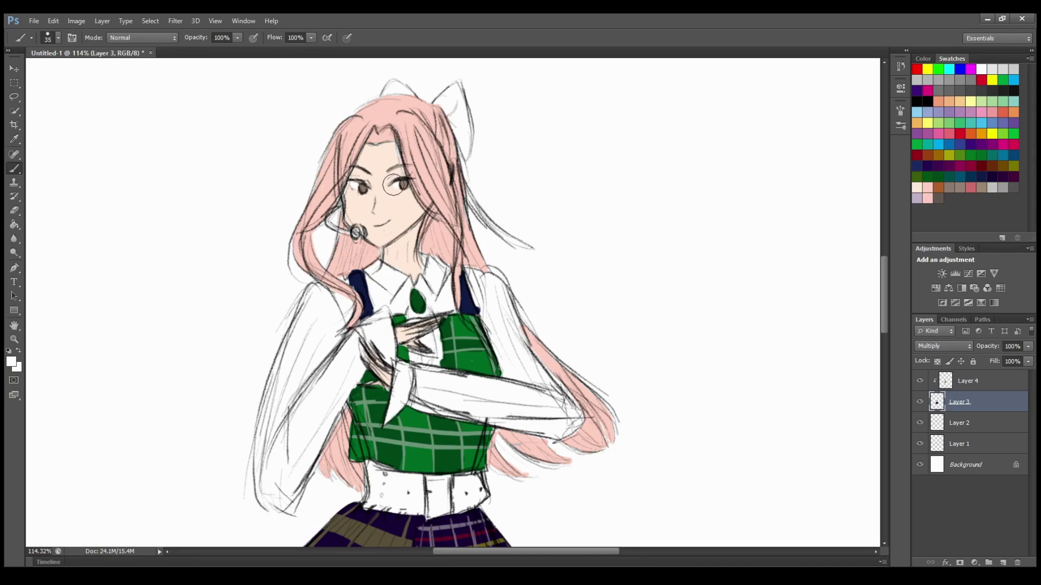
Step: Add Layer 5 unclipped at the top of the stack and set its blend mode to Multiply
{"action": "key", "text": "ctrl+shift+alt+n"}
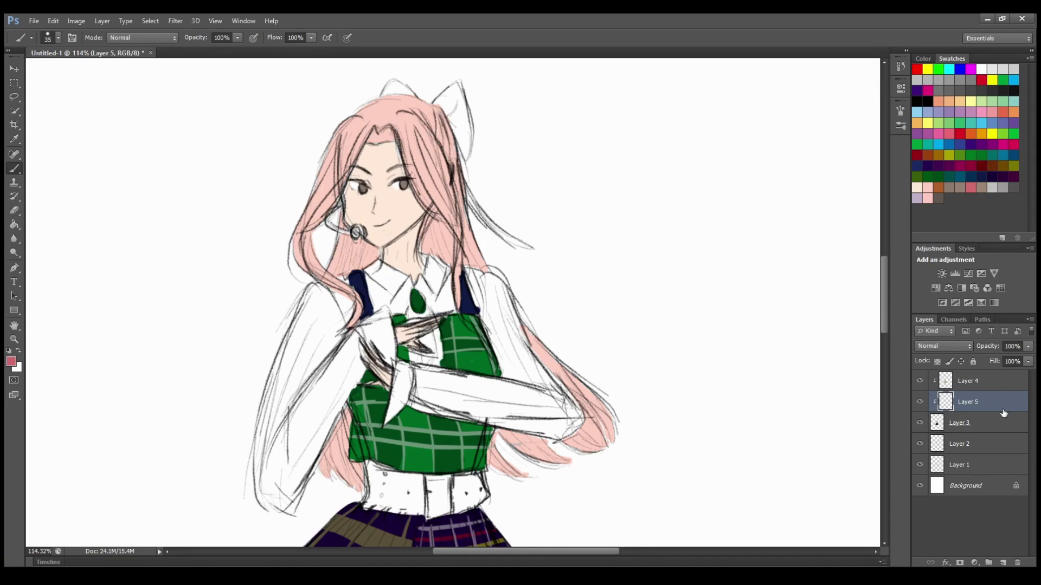
{"action": "key", "text": "ctrl+alt+g"}
{"action": "left_click", "coordinate": [970, 381]}
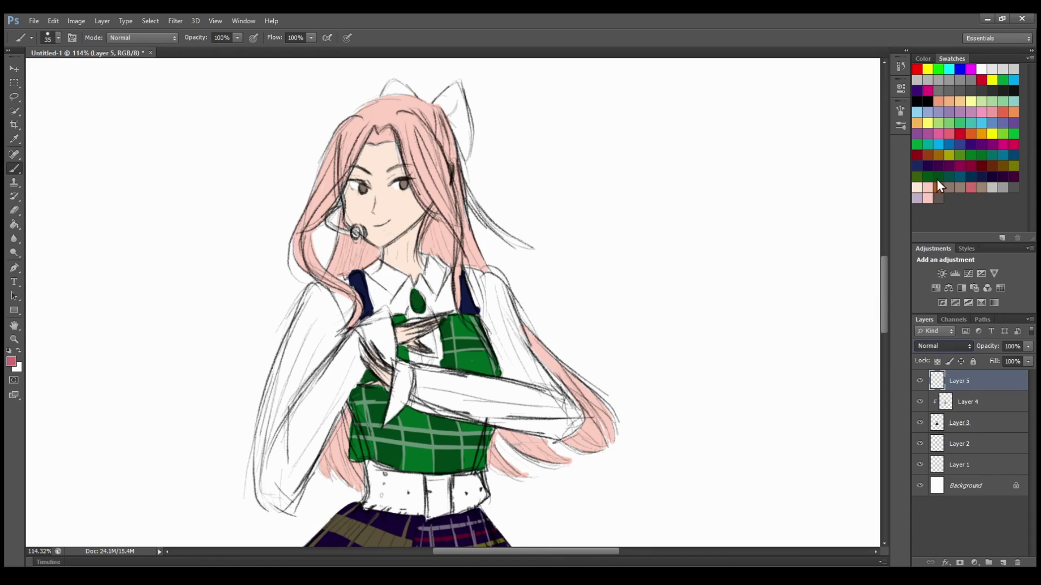
{"action": "key", "text": "z"}
{"action": "left_click_drag", "start_coordinate": [401, 175], "coordinate": [455, 176]}
{"action": "key", "text": "b"}
{"action": "left_click", "coordinate": [945, 346]}
{"action": "left_click", "coordinate": [963, 213]}
Step: Set Layer 5's opacity to 19% and paint orange eye shadow over both eyelids
{"action": "mouse_move", "coordinate": [305, 179]}
{"action": "left_mouse_down"}
{"action": "mouse_move", "coordinate": [339, 195]}
{"action": "mouse_move", "coordinate": [411, 177]}
{"action": "left_mouse_up"}
{"action": "left_click", "coordinate": [1028, 347]}
{"action": "left_click_drag", "start_coordinate": [1026, 359], "coordinate": [984, 359]}
{"action": "left_click", "coordinate": [1014, 112]}
{"action": "left_click_drag", "start_coordinate": [319, 179], "coordinate": [328, 184]}
{"action": "left_click_drag", "start_coordinate": [405, 182], "coordinate": [382, 186]}
Step: Paint a soft pink blush across both cheeks on Layer 5, using a brush of size 46
{"action": "left_click", "coordinate": [970, 187]}
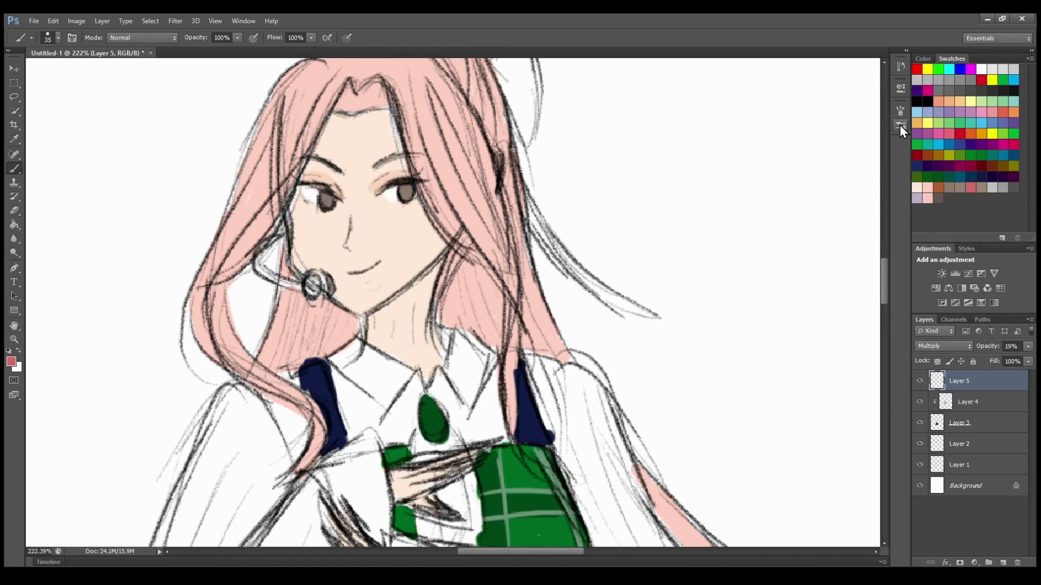
{"action": "left_click_drag", "start_coordinate": [307, 235], "coordinate": [417, 236]}
{"action": "key", "text": "ctrl+z"}
{"action": "right_click", "coordinate": [697, 162]}
{"action": "left_click_drag", "start_coordinate": [714, 192], "coordinate": [729, 193]}
{"action": "key", "text": "bracketleft"}
{"action": "key", "text": "bracketleft"}
{"action": "key", "text": "bracketleft"}
{"action": "key", "text": "bracketleft"}
{"action": "key", "text": "bracketleft"}
{"action": "key", "text": "bracketleft"}
{"action": "key", "text": "bracketleft"}
{"action": "left_click_drag", "start_coordinate": [306, 239], "coordinate": [428, 239]}
{"action": "key", "text": "ctrl+z"}
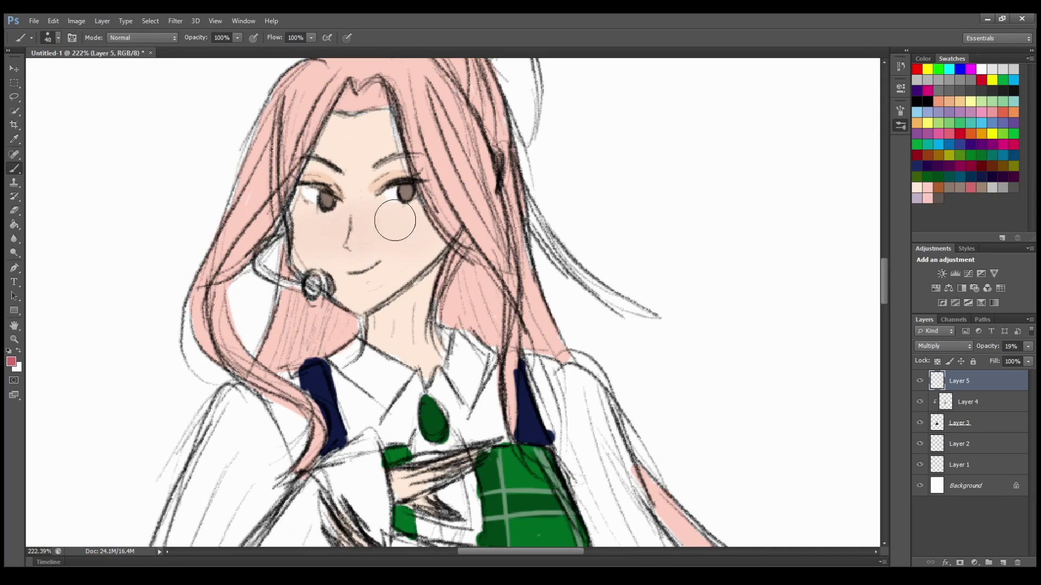
Step: Add touches of pink blush to both hands and set Layer 5's opacity to 21%
{"action": "scroll", "coordinate": [325, 407], "scroll_direction": "down", "scroll_amount": 3}
{"action": "left_click_drag", "start_coordinate": [404, 316], "coordinate": [420, 310]}
{"action": "left_click_drag", "start_coordinate": [360, 387], "coordinate": [375, 399]}
{"action": "scroll", "coordinate": [374, 400], "scroll_direction": "up", "scroll_amount": 1}
{"action": "left_click", "coordinate": [15, 339]}
{"action": "mouse_move", "coordinate": [602, 302]}
{"action": "left_mouse_down"}
{"action": "mouse_move", "coordinate": [502, 304]}
{"action": "mouse_move", "coordinate": [550, 305]}
{"action": "left_mouse_up"}
{"action": "key", "text": "2"}
{"action": "key", "text": "1"}
{"action": "scroll", "coordinate": [432, 307], "scroll_direction": "up", "scroll_amount": 3}
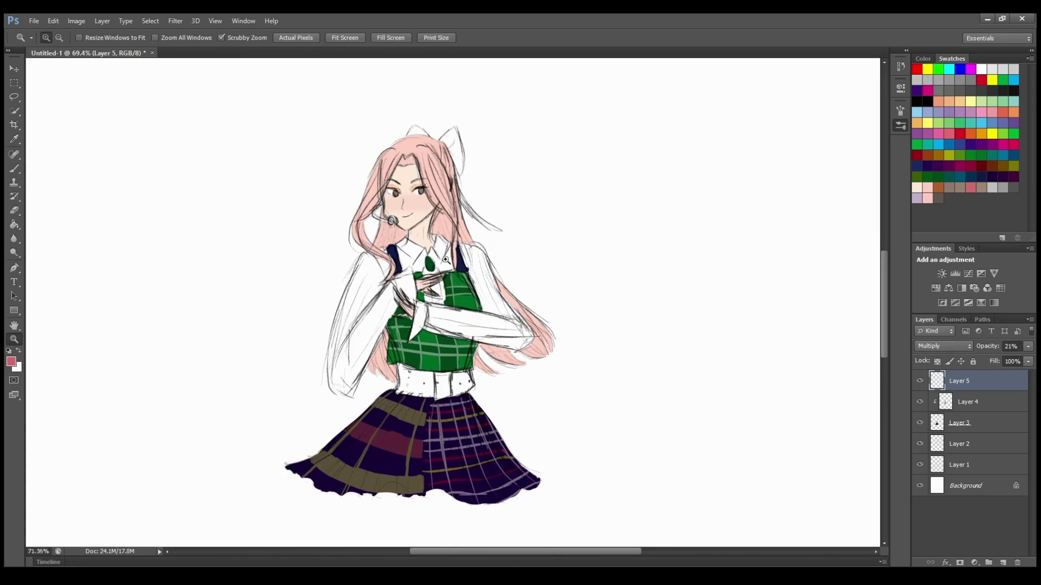
Step: On Layer 3, fill the hair bow and its trailing ribbon with the shoulder straps' navy blue
{"action": "left_click", "coordinate": [960, 423]}
{"action": "key", "text": "i"}
{"action": "scroll", "coordinate": [482, 330], "scroll_direction": "down", "scroll_amount": 3}
{"action": "scroll", "coordinate": [482, 330], "scroll_direction": "up", "scroll_amount": 4}
{"action": "scroll", "coordinate": [482, 331], "scroll_direction": "down", "scroll_amount": 3}
{"action": "scroll", "coordinate": [483, 330], "scroll_direction": "up", "scroll_amount": 4}
{"action": "left_click", "coordinate": [482, 335]}
{"action": "key", "text": "b"}
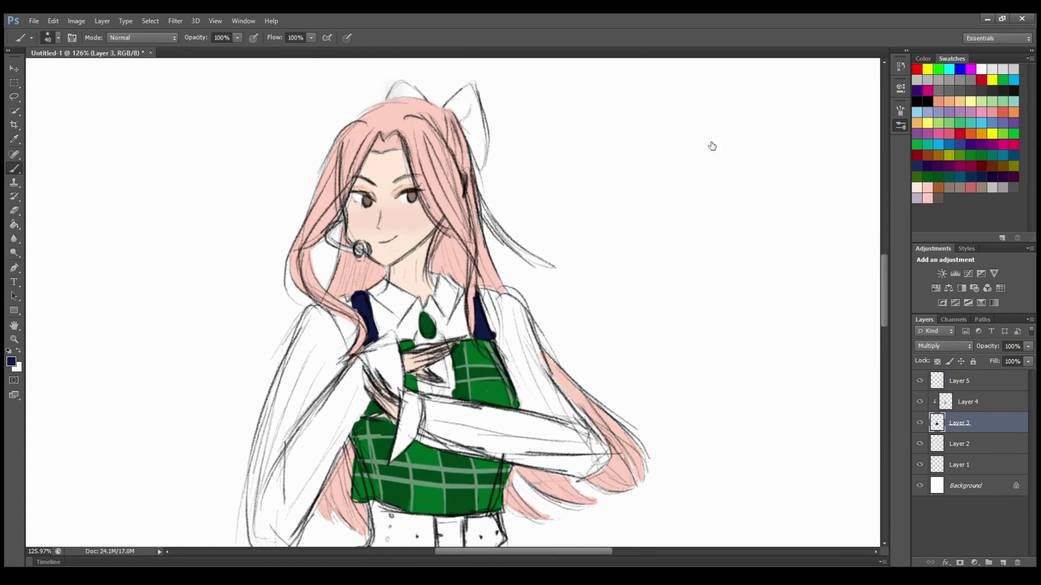
{"action": "mouse_move", "coordinate": [398, 90]}
{"action": "left_mouse_down"}
{"action": "mouse_move", "coordinate": [406, 93]}
{"action": "mouse_move", "coordinate": [389, 96]}
{"action": "mouse_move", "coordinate": [455, 103]}
{"action": "mouse_move", "coordinate": [472, 125]}
{"action": "mouse_move", "coordinate": [467, 101]}
{"action": "mouse_move", "coordinate": [474, 141]}
{"action": "mouse_move", "coordinate": [461, 108]}
{"action": "left_mouse_up"}
{"action": "mouse_move", "coordinate": [480, 199]}
{"action": "left_mouse_down"}
{"action": "mouse_move", "coordinate": [510, 243]}
{"action": "mouse_move", "coordinate": [497, 223]}
{"action": "left_mouse_up"}
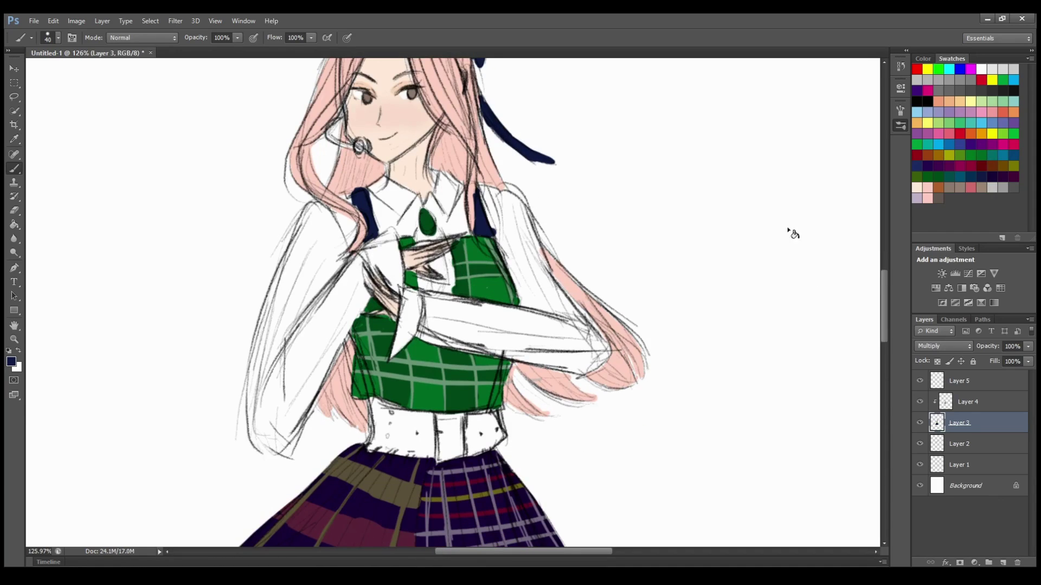
Step: Add Layer 6 at the top of the stack in Multiply mode and choose pale lilac for shading
{"action": "left_click", "coordinate": [989, 384]}
{"action": "key", "text": "ctrl+shift+alt+n"}
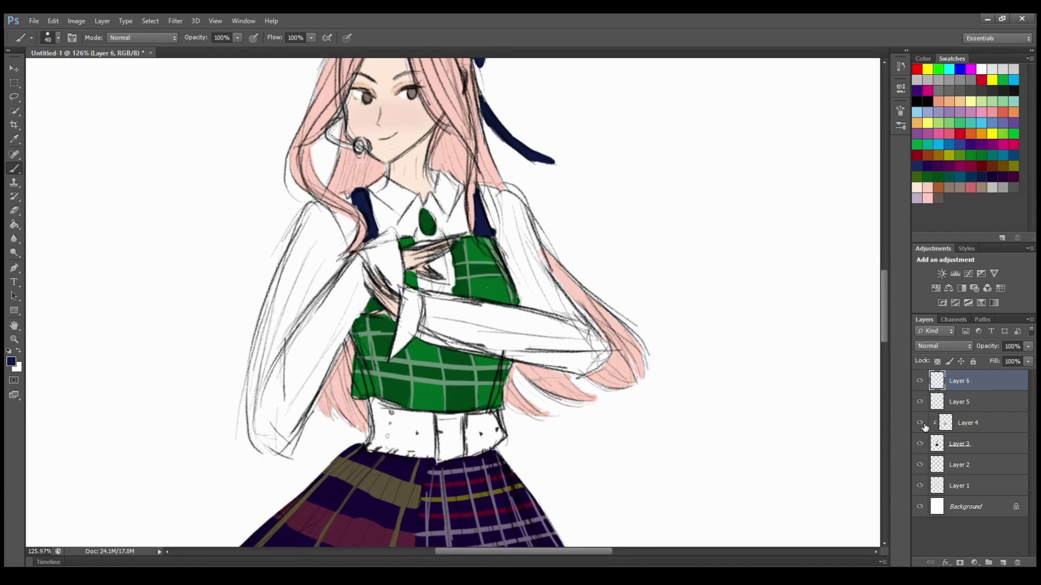
{"action": "key", "text": "z"}
{"action": "key", "text": "ctrl+minus"}
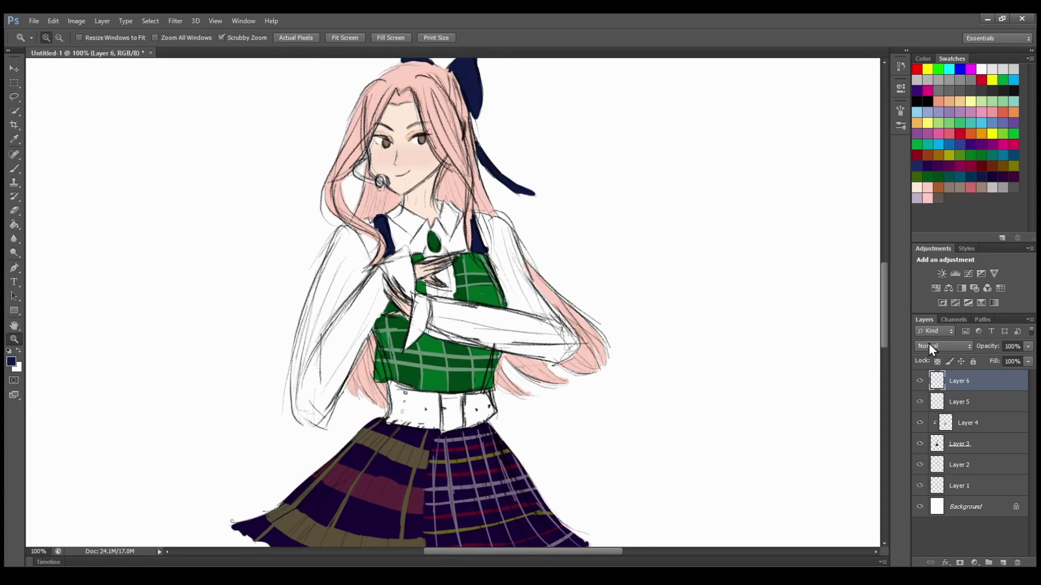
{"action": "left_click", "coordinate": [618, 219]}
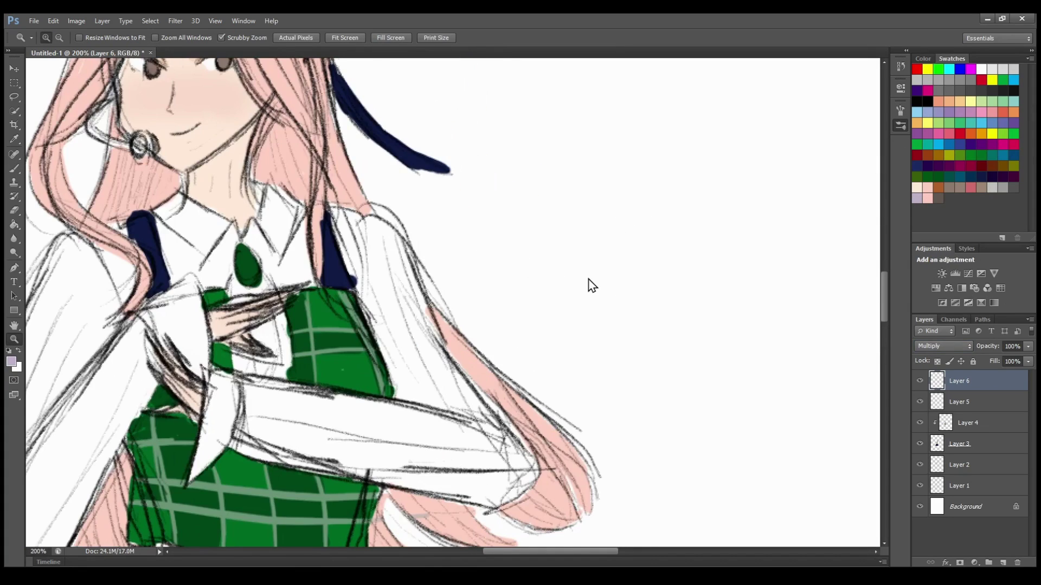
{"action": "key", "text": "ctrl+minus"}
{"action": "key", "text": "b"}
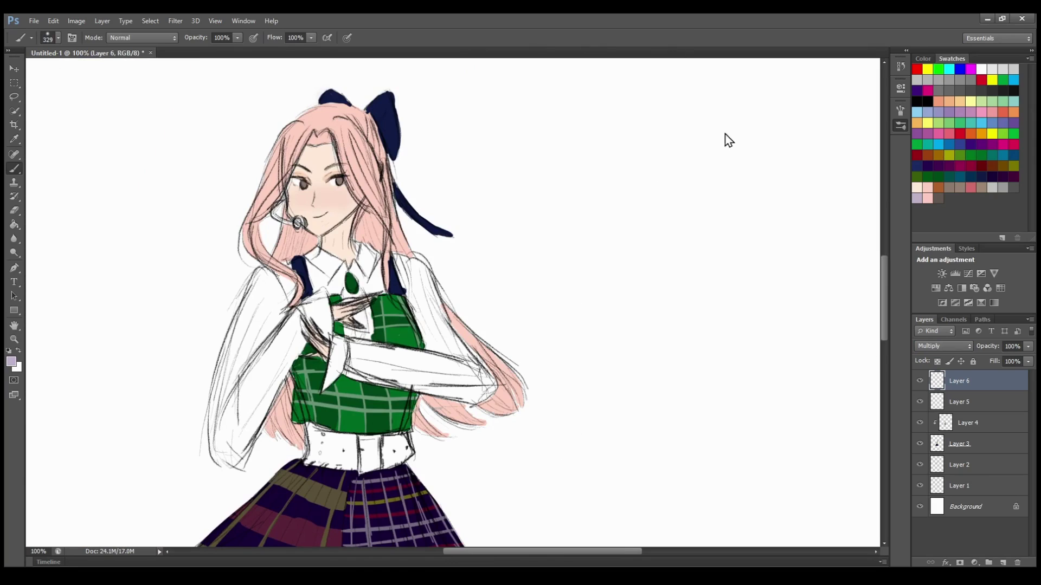
Step: Shade the face, neck, inner hair, blouse and waist with soft lilac on Layer 6
{"action": "left_click_drag", "start_coordinate": [318, 137], "coordinate": [278, 254]}
{"action": "left_click_drag", "start_coordinate": [374, 239], "coordinate": [359, 222]}
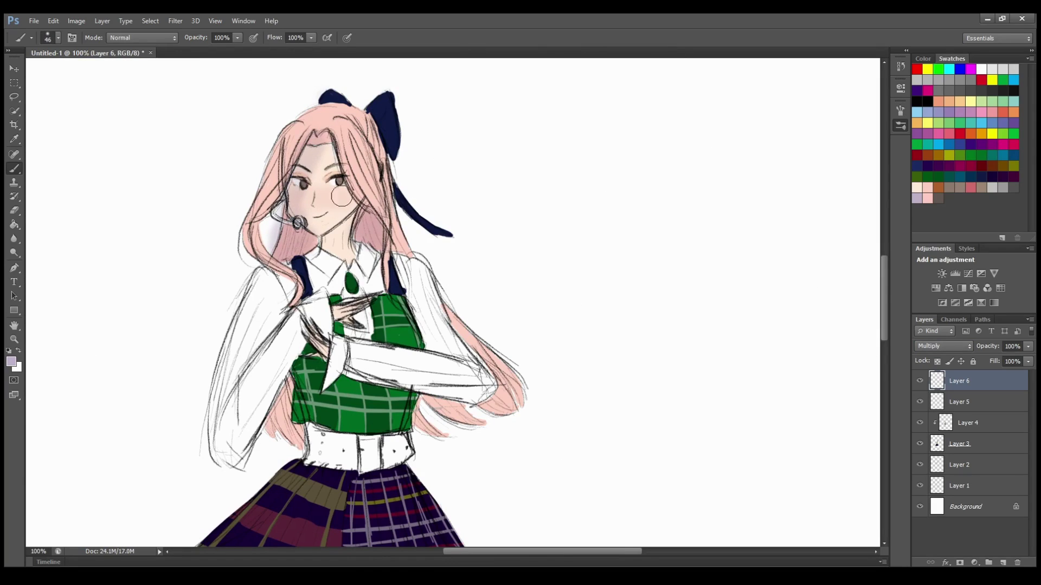
{"action": "mouse_move", "coordinate": [292, 271]}
{"action": "left_mouse_down"}
{"action": "mouse_move", "coordinate": [233, 444]}
{"action": "mouse_move", "coordinate": [285, 395]}
{"action": "mouse_move", "coordinate": [325, 455]}
{"action": "mouse_move", "coordinate": [379, 450]}
{"action": "mouse_move", "coordinate": [401, 412]}
{"action": "mouse_move", "coordinate": [492, 411]}
{"action": "mouse_move", "coordinate": [401, 269]}
{"action": "mouse_move", "coordinate": [336, 374]}
{"action": "mouse_move", "coordinate": [379, 309]}
{"action": "mouse_move", "coordinate": [338, 198]}
{"action": "mouse_move", "coordinate": [361, 225]}
{"action": "left_mouse_up"}
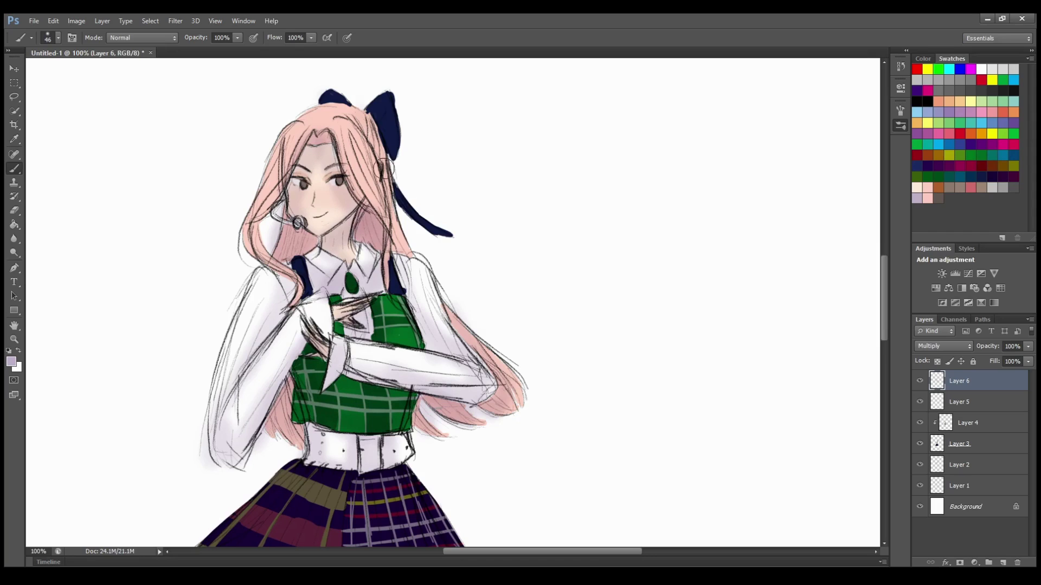
Step: Shade the skirt along its hem and down the pleats on both halves with lilac strokes
{"action": "scroll", "coordinate": [292, 364], "scroll_direction": "down", "scroll_amount": 3}
{"action": "mouse_move", "coordinate": [318, 484]}
{"action": "left_mouse_down"}
{"action": "mouse_move", "coordinate": [182, 467]}
{"action": "mouse_move", "coordinate": [397, 486]}
{"action": "mouse_move", "coordinate": [426, 501]}
{"action": "mouse_move", "coordinate": [412, 464]}
{"action": "mouse_move", "coordinate": [442, 487]}
{"action": "left_mouse_up"}
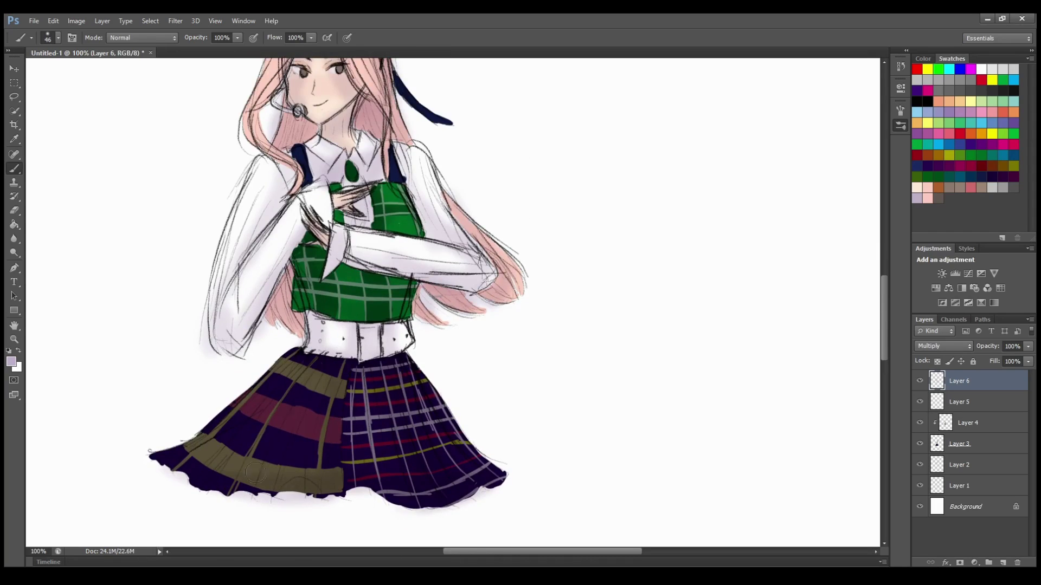
{"action": "scroll", "coordinate": [300, 413], "scroll_direction": "up", "scroll_amount": 4}
{"action": "scroll", "coordinate": [218, 347], "scroll_direction": "down", "scroll_amount": 3}
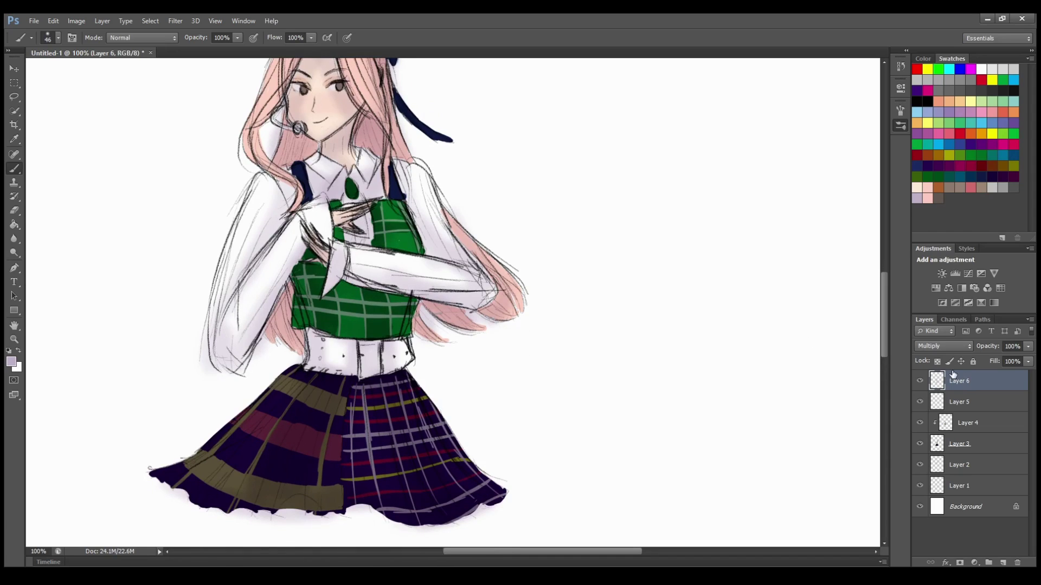
{"action": "mouse_move", "coordinate": [337, 391]}
{"action": "left_mouse_down"}
{"action": "mouse_move", "coordinate": [283, 522]}
{"action": "mouse_move", "coordinate": [256, 496]}
{"action": "left_mouse_up"}
{"action": "left_click_drag", "start_coordinate": [301, 393], "coordinate": [227, 528]}
{"action": "left_click_drag", "start_coordinate": [285, 387], "coordinate": [201, 516]}
{"action": "mouse_move", "coordinate": [364, 392]}
{"action": "left_mouse_down"}
{"action": "mouse_move", "coordinate": [387, 386]}
{"action": "mouse_move", "coordinate": [470, 486]}
{"action": "left_mouse_up"}
Step: On Layer 3, paint a row of small grey gathers along the skirt's waist below the belt
{"action": "left_click", "coordinate": [992, 450]}
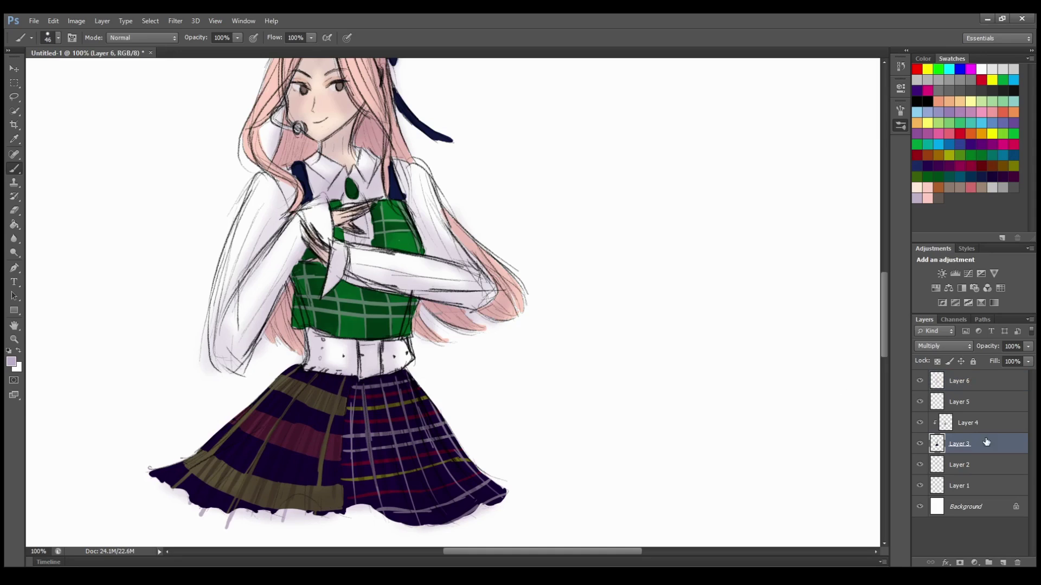
{"action": "left_click_drag", "start_coordinate": [298, 370], "coordinate": [353, 385]}
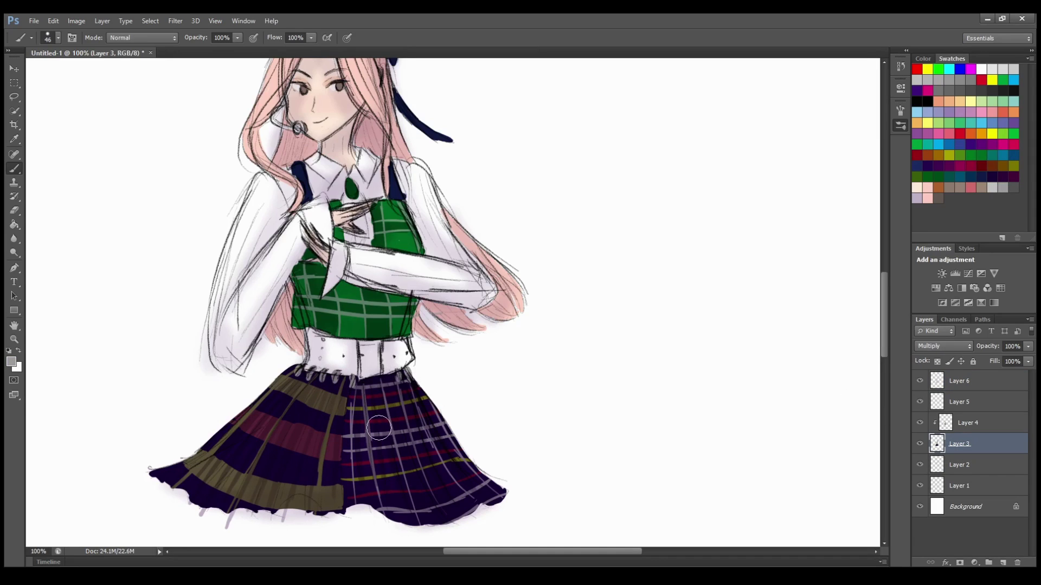
Step: Add Layer 7 above Layer 6 and dot small white highlights in both eyes
{"action": "scroll", "coordinate": [379, 428], "scroll_direction": "up", "scroll_amount": 3}
{"action": "left_click", "coordinate": [15, 339]}
{"action": "left_click_drag", "start_coordinate": [284, 171], "coordinate": [387, 178]}
{"action": "left_click", "coordinate": [999, 388]}
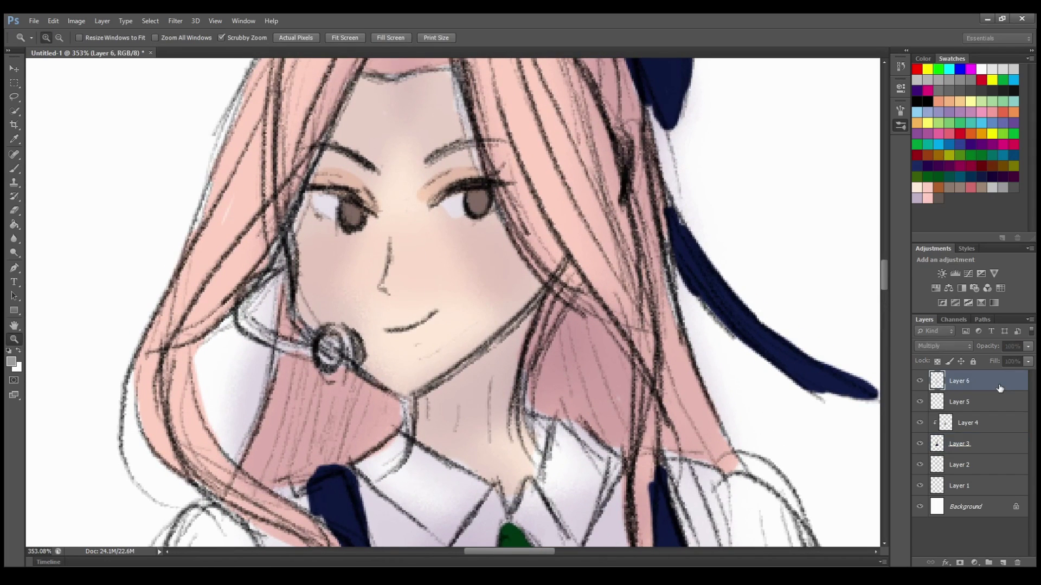
{"action": "key", "text": "ctrl+shift+alt+n"}
{"action": "key", "text": "x"}
{"action": "key", "text": "b"}
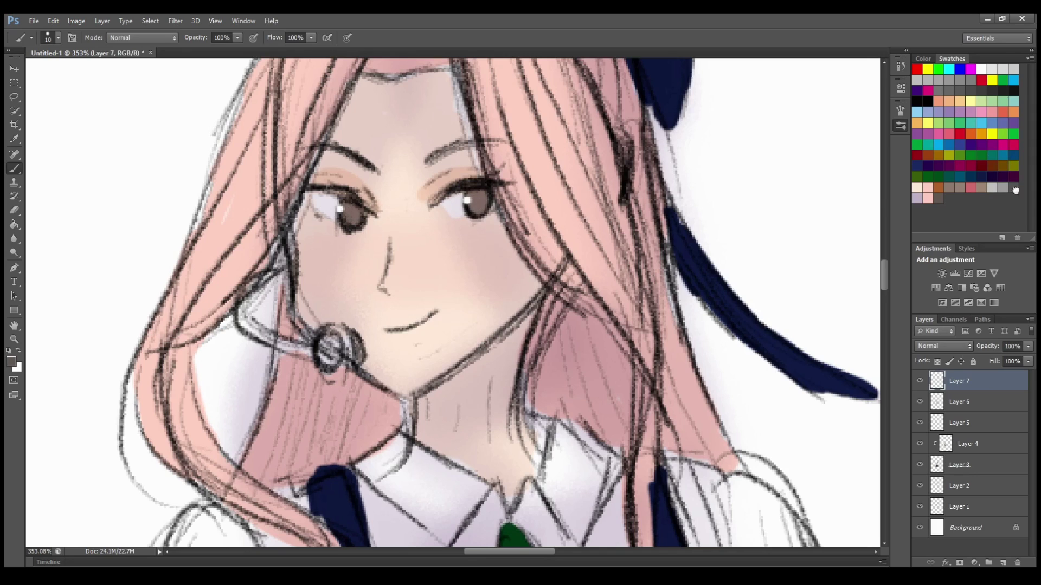
Step: Choose a dark brown and touch up the irises on Layer 7
{"action": "left_click", "coordinate": [12, 361]}
{"action": "left_click", "coordinate": [410, 245]}
{"action": "left_click", "coordinate": [658, 167]}
{"action": "left_click", "coordinate": [353, 216]}
Step: Sample the hair's pink and draw thin loose strands along the hair's outer edges, over the shoulder strap and across the forehead
{"action": "scroll", "coordinate": [320, 288], "scroll_direction": "up", "scroll_amount": 1}
{"action": "left_click", "coordinate": [14, 339]}
{"action": "left_click_drag", "start_coordinate": [437, 259], "coordinate": [314, 263]}
{"action": "left_click_drag", "start_coordinate": [443, 277], "coordinate": [542, 278]}
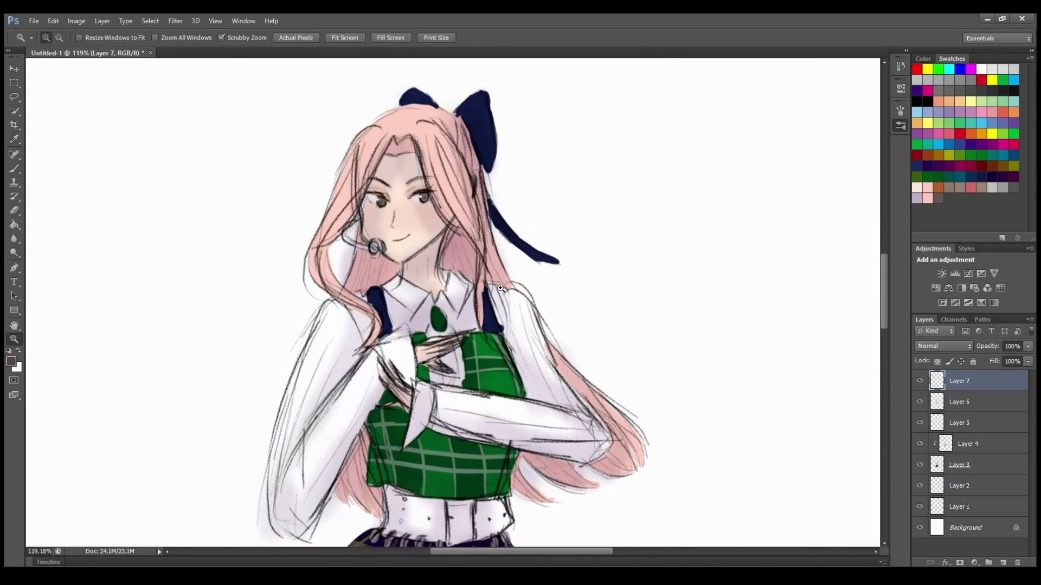
{"action": "left_click", "coordinate": [14, 139]}
{"action": "left_click", "coordinate": [439, 159]}
{"action": "key", "text": "b"}
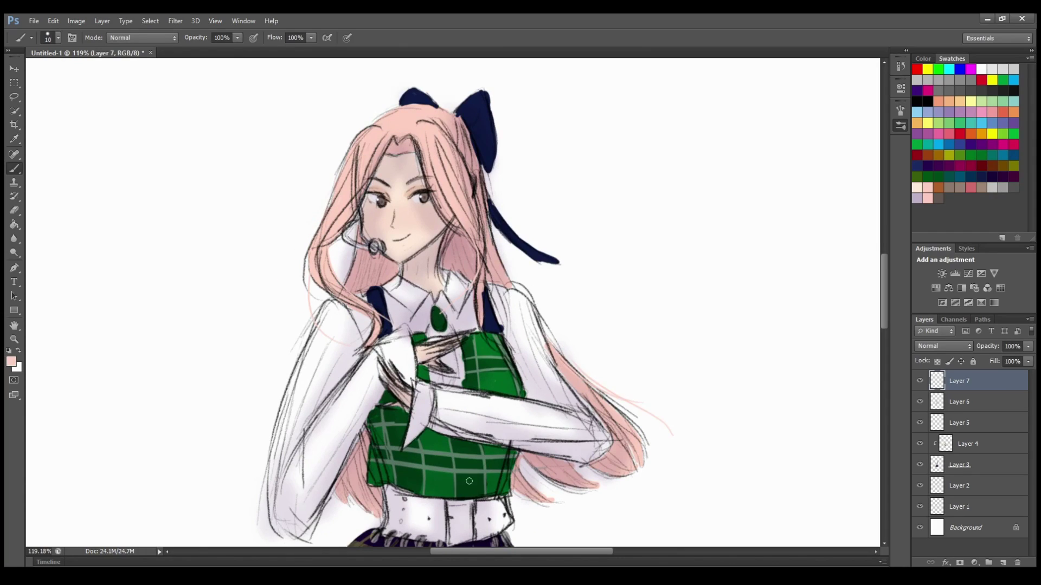
{"action": "left_click_drag", "start_coordinate": [486, 282], "coordinate": [505, 335]}
{"action": "left_click_drag", "start_coordinate": [417, 145], "coordinate": [418, 161]}
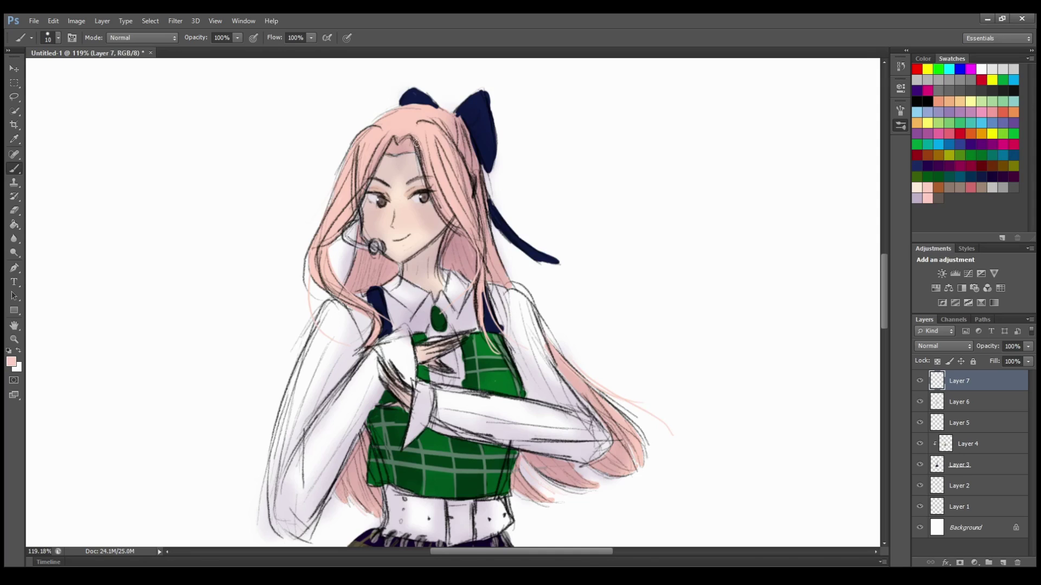
Step: Erase the lilac shading that spills outside the figure on Layer 6, and make Layer 7 active for painting
{"action": "key", "text": "alt+bracketleft"}
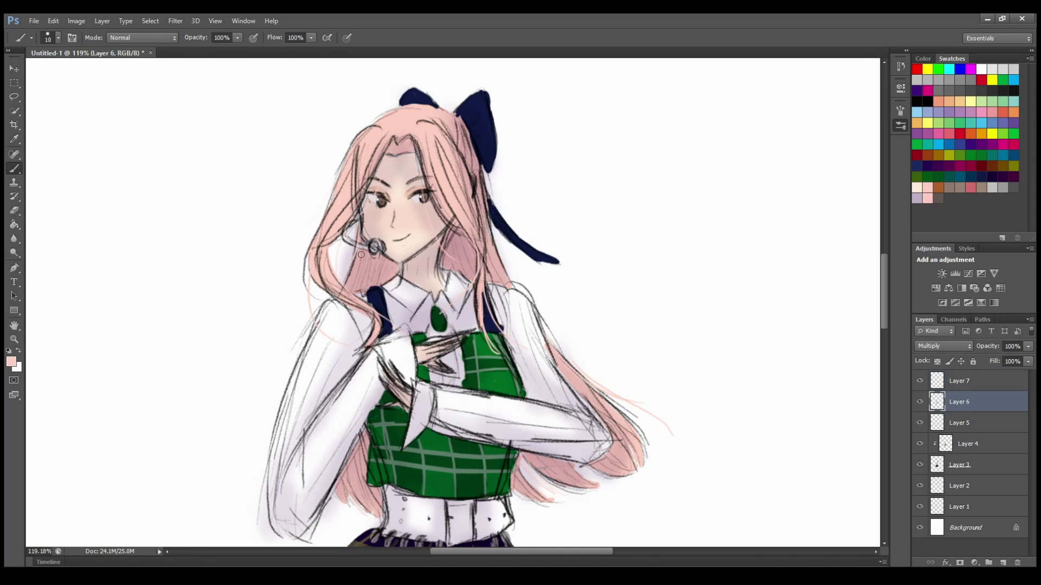
{"action": "key", "text": "e"}
{"action": "scroll", "coordinate": [302, 434], "scroll_direction": "down", "scroll_amount": 5}
{"action": "left_click_drag", "start_coordinate": [263, 270], "coordinate": [279, 286]}
{"action": "scroll", "coordinate": [520, 347], "scroll_direction": "up", "scroll_amount": 5}
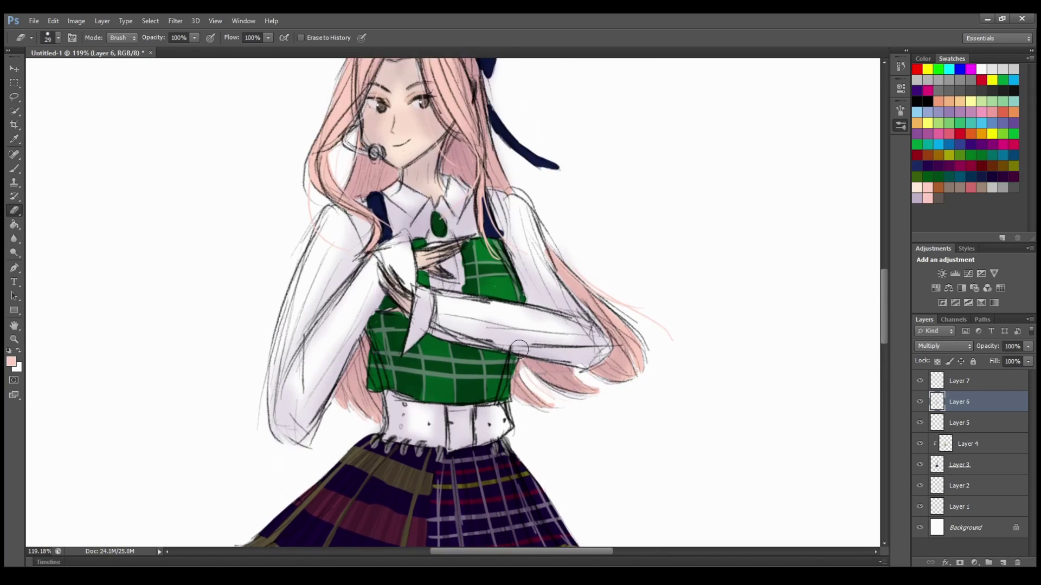
{"action": "scroll", "coordinate": [519, 348], "scroll_direction": "down", "scroll_amount": 1}
{"action": "key", "text": "b"}
{"action": "key", "text": "alt+bracketright"}
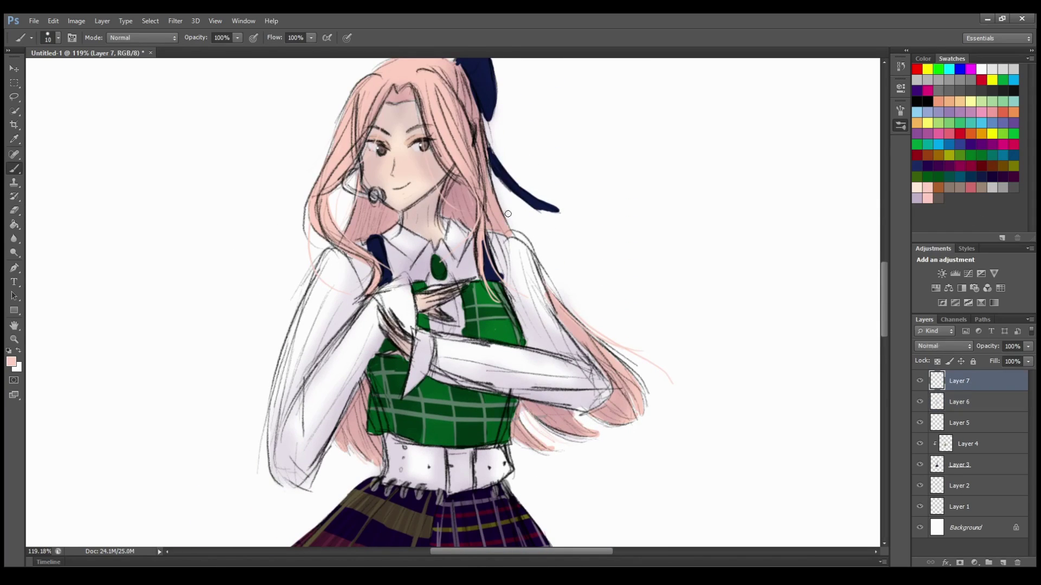
{"action": "key", "text": "alt+bracketleft"}
{"action": "key", "text": "alt+bracketright"}
{"action": "key", "text": "alt+bracketleft"}
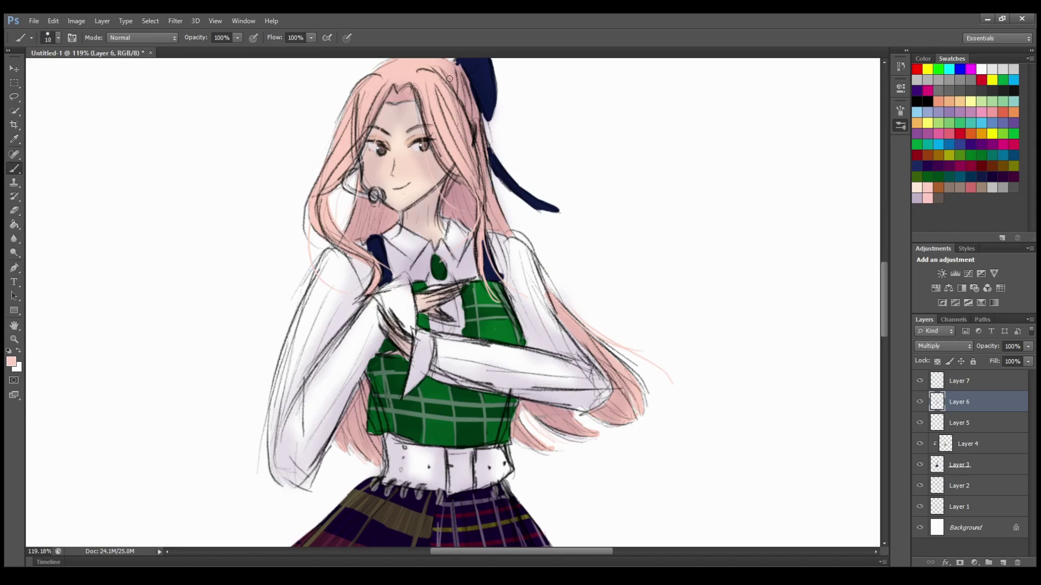
{"action": "scroll", "coordinate": [352, 185], "scroll_direction": "down", "scroll_amount": 2}
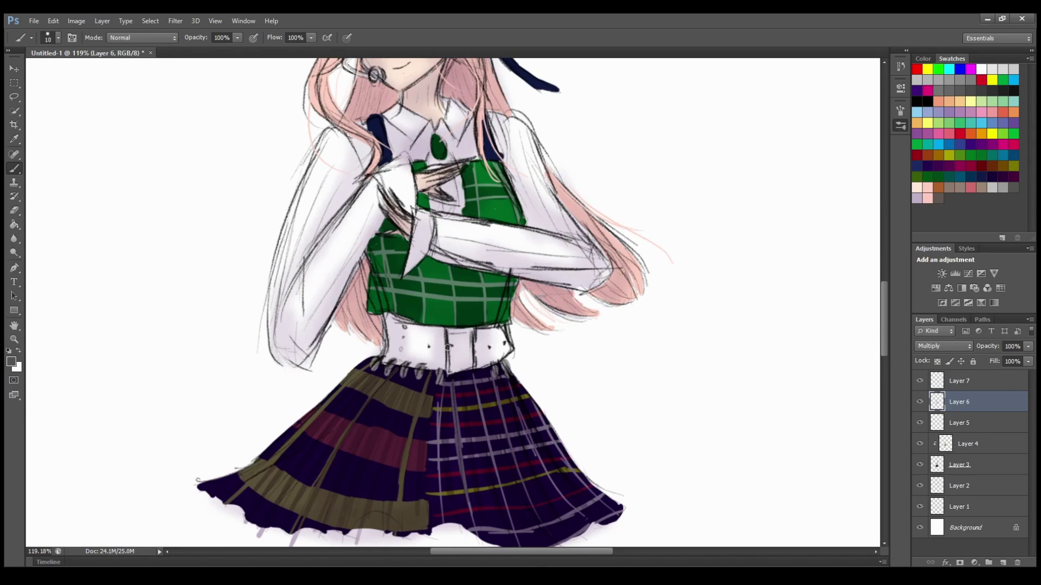
{"action": "scroll", "coordinate": [458, 376], "scroll_direction": "up", "scroll_amount": 4}
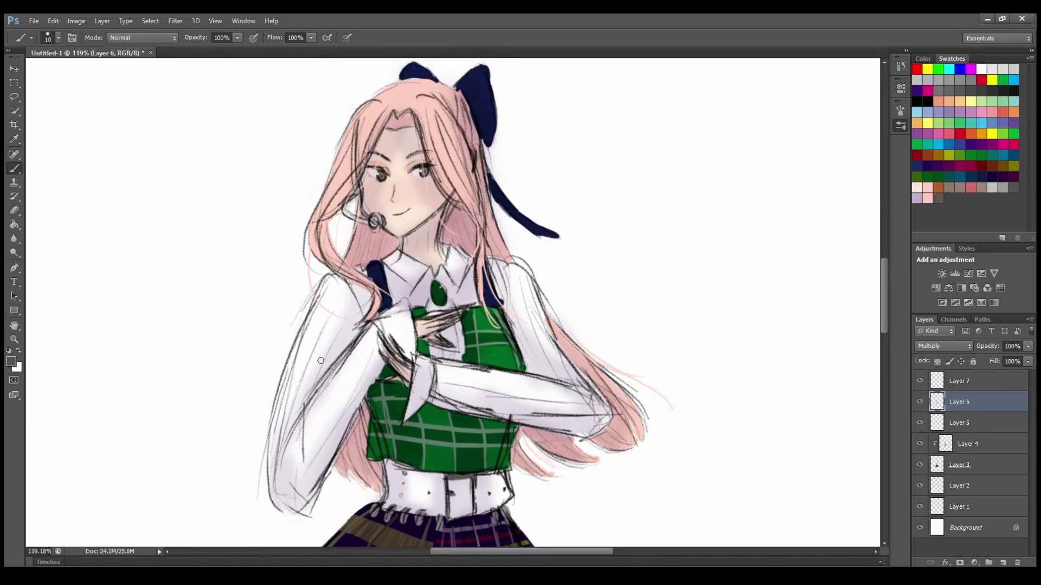
{"action": "left_click", "coordinate": [14, 339]}
{"action": "left_click_drag", "start_coordinate": [454, 317], "coordinate": [416, 316]}
{"action": "scroll", "coordinate": [428, 316], "scroll_direction": "down", "scroll_amount": 2}
Step: Select Layer 1 through Layer 7 and put them together in a new group, Group 1
{"action": "left_click", "coordinate": [999, 491]}
{"action": "left_click", "coordinate": [994, 525]}
{"action": "left_click", "coordinate": [992, 512]}
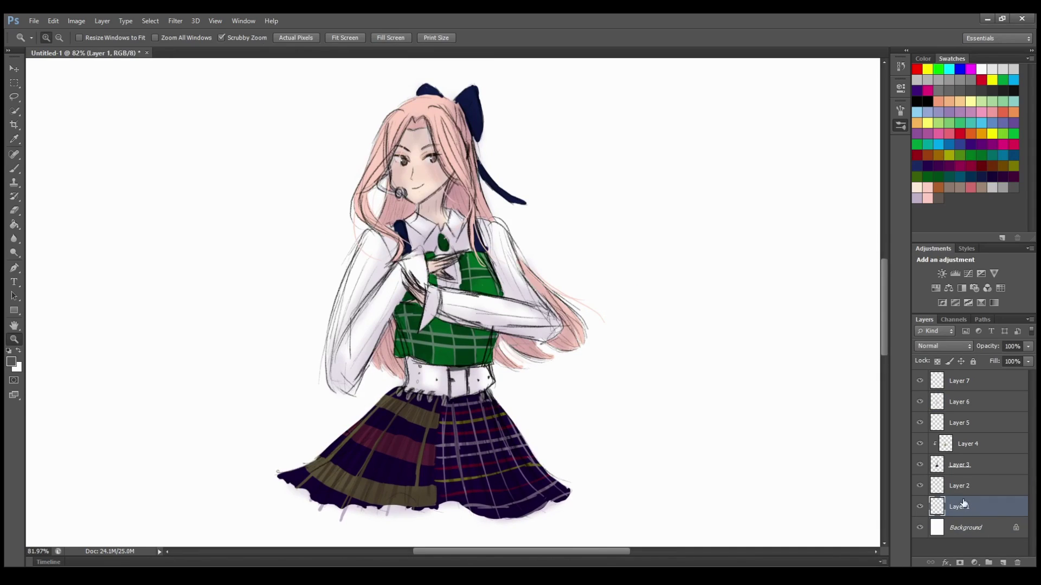
{"action": "key", "text": "e"}
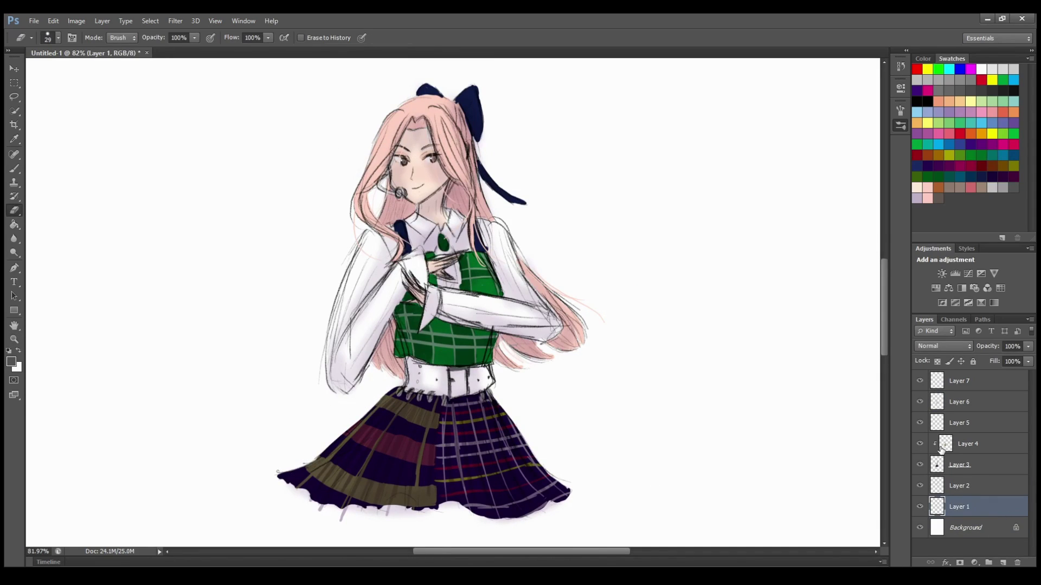
{"action": "left_click", "coordinate": [988, 382], "text": "shift"}
{"action": "left_click", "coordinate": [1030, 320]}
{"action": "left_click", "coordinate": [893, 326]}
{"action": "left_click", "coordinate": [634, 190]}
Step: Duplicate Group 1, hide the original group and merge the duplicate into a single layer
{"action": "left_click", "coordinate": [1029, 320]}
{"action": "left_click", "coordinate": [922, 279]}
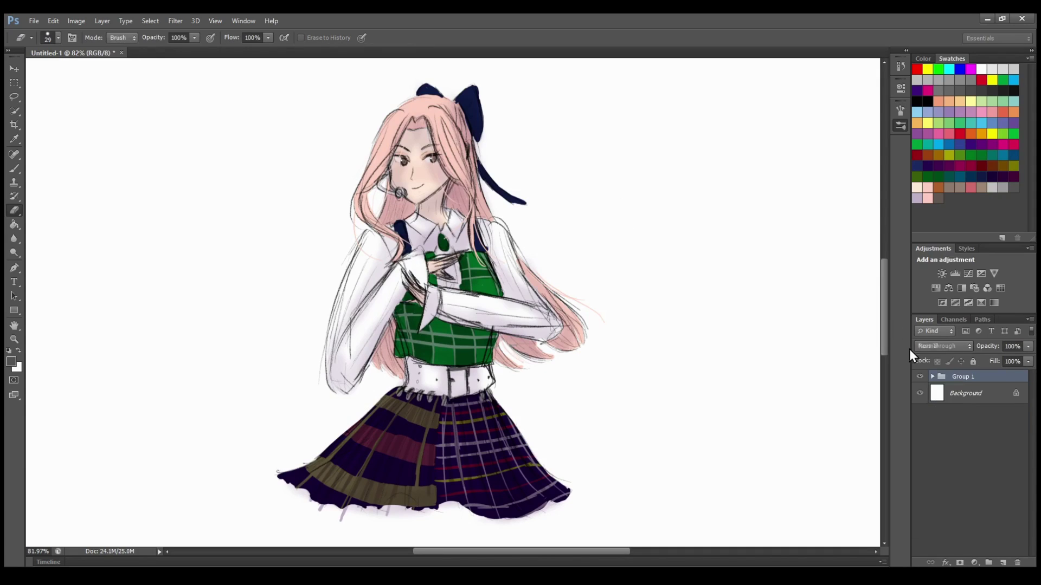
{"action": "left_click", "coordinate": [634, 190]}
{"action": "left_click", "coordinate": [920, 389]}
{"action": "key", "text": "ctrl+e"}
Step: Try automatic colour corrections on the merged figure copy and undo them
{"action": "left_click", "coordinate": [77, 21]}
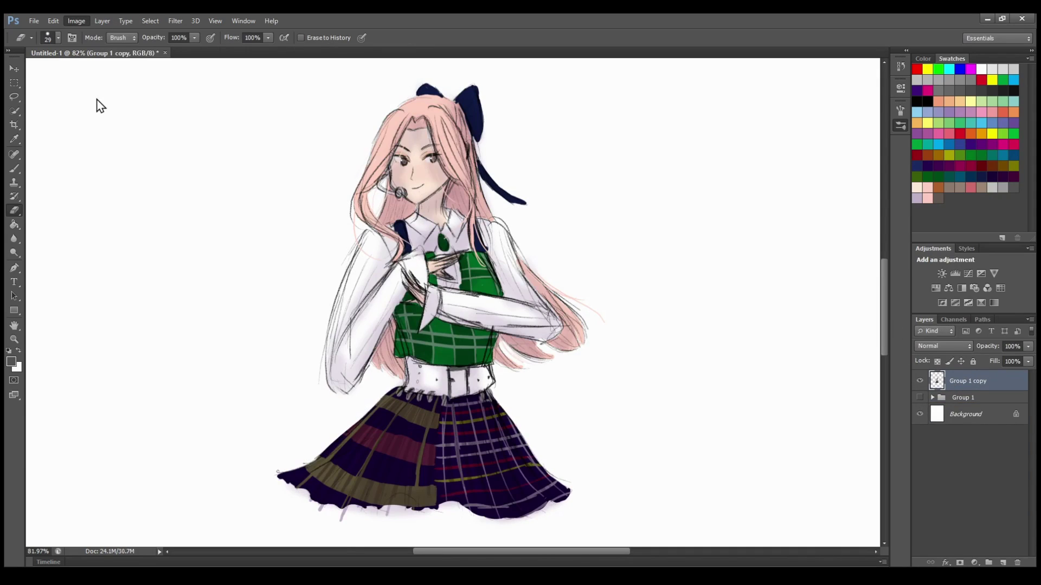
{"action": "left_click", "coordinate": [96, 97]}
{"action": "left_click", "coordinate": [76, 21]}
{"action": "left_click", "coordinate": [80, 76]}
{"action": "key", "text": "ctrl+alt+z"}
{"action": "key", "text": "ctrl+alt+z"}
{"action": "left_click", "coordinate": [76, 21]}
{"action": "left_click", "coordinate": [88, 72]}
{"action": "key", "text": "ctrl+alt+z"}
{"action": "left_click", "coordinate": [77, 21]}
{"action": "left_click", "coordinate": [92, 83]}
{"action": "left_click", "coordinate": [76, 21]}
{"action": "left_click", "coordinate": [93, 86]}
{"action": "key", "text": "ctrl+alt+z"}
{"action": "key", "text": "ctrl+alt+z"}
{"action": "key", "text": "i"}
{"action": "left_click_drag", "start_coordinate": [729, 222], "coordinate": [718, 217]}
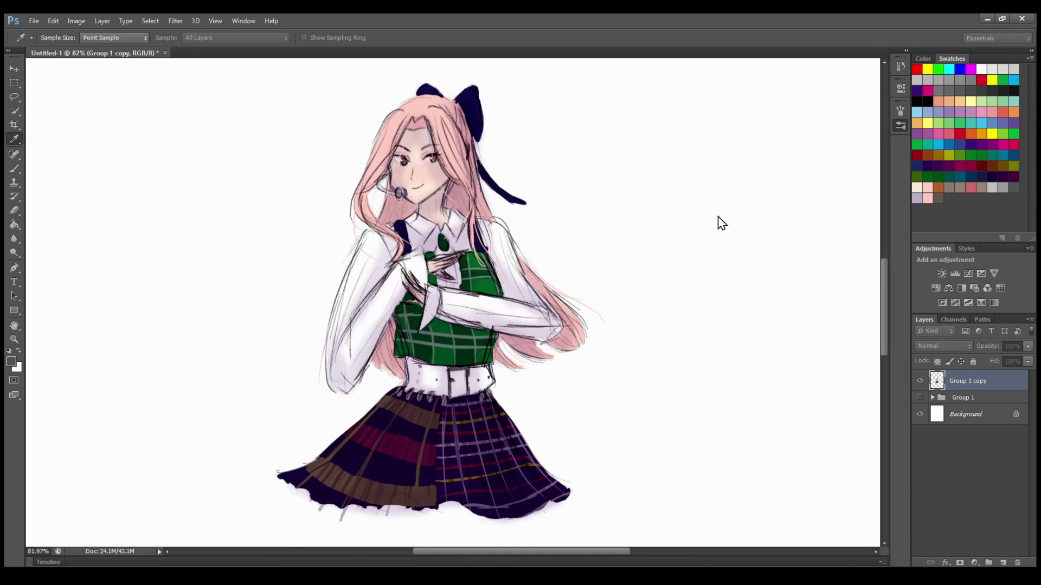
{"action": "key", "text": "Escape"}
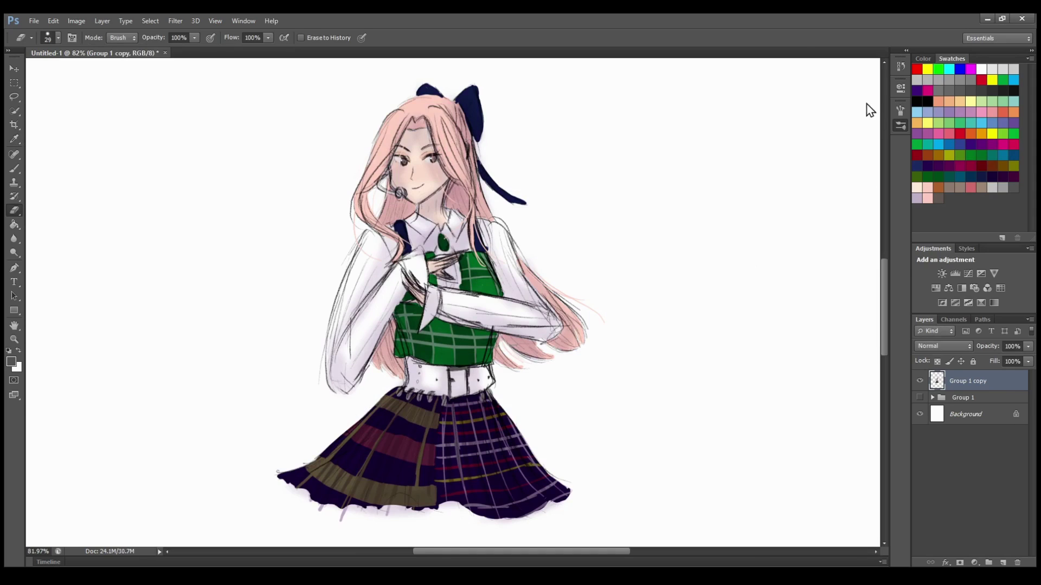
Step: Add Layer 8 above the merged figure copy, set its blending mode to Overlay and get ready to paint in white
{"action": "left_click", "coordinate": [900, 126]}
{"action": "left_click", "coordinate": [1003, 562]}
{"action": "left_click", "coordinate": [944, 346]}
{"action": "left_click", "coordinate": [947, 248]}
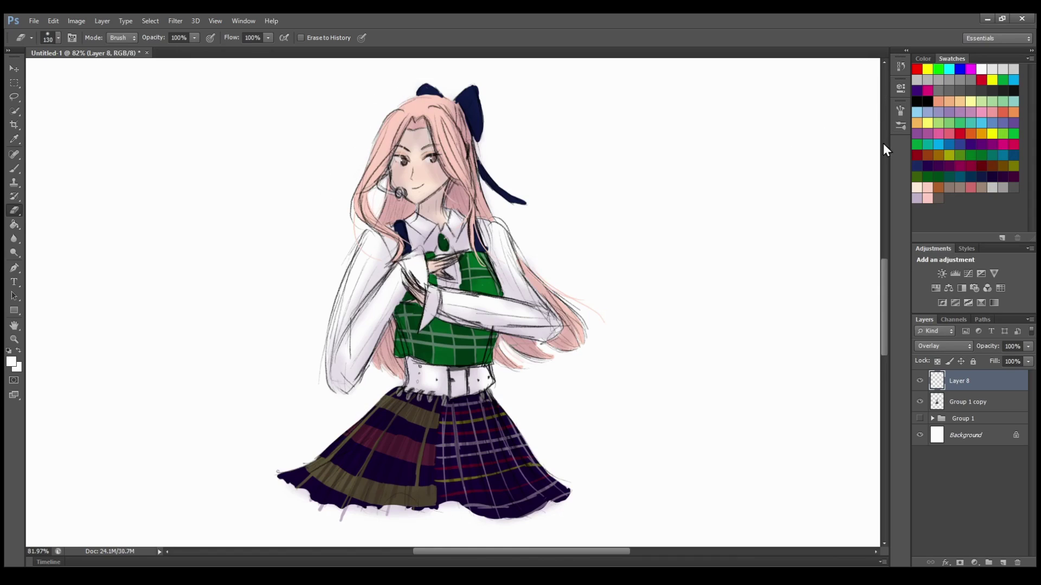
{"action": "left_click", "coordinate": [944, 345]}
{"action": "key", "text": "b"}
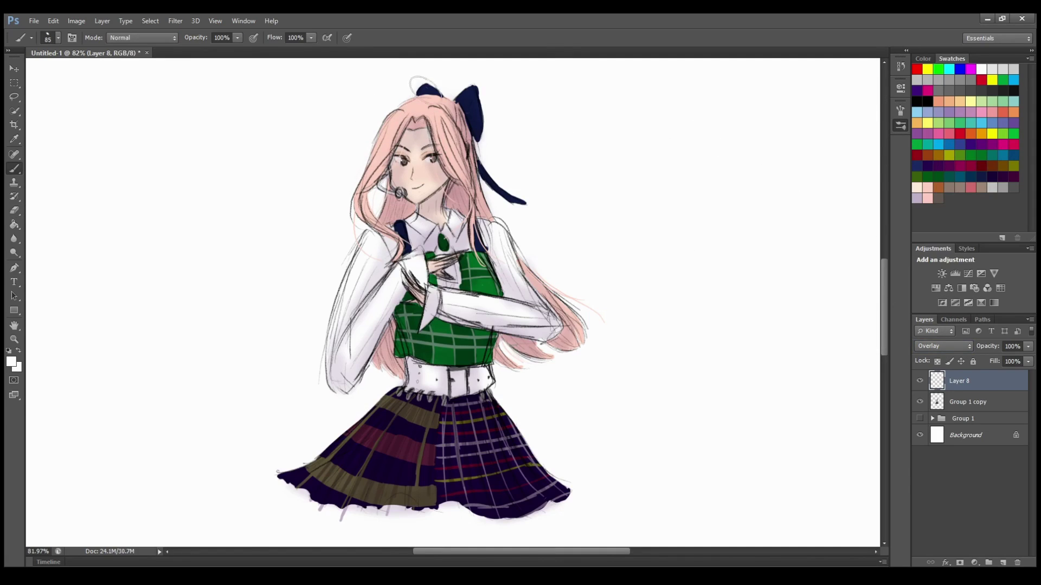
Step: Choose a smaller brush and paint white Overlay highlights along the top and sides of the hair and both sleeves
{"action": "left_click_drag", "start_coordinate": [392, 122], "coordinate": [364, 196]}
{"action": "key", "text": "ctrl+z"}
{"action": "left_click", "coordinate": [765, 125]}
{"action": "left_click", "coordinate": [900, 125]}
{"action": "left_click_drag", "start_coordinate": [392, 124], "coordinate": [374, 160]}
{"action": "left_click_drag", "start_coordinate": [448, 115], "coordinate": [467, 176]}
{"action": "left_click_drag", "start_coordinate": [432, 95], "coordinate": [400, 108]}
{"action": "left_click_drag", "start_coordinate": [362, 244], "coordinate": [335, 319]}
{"action": "left_click_drag", "start_coordinate": [403, 260], "coordinate": [336, 366]}
{"action": "left_click_drag", "start_coordinate": [515, 247], "coordinate": [581, 332]}
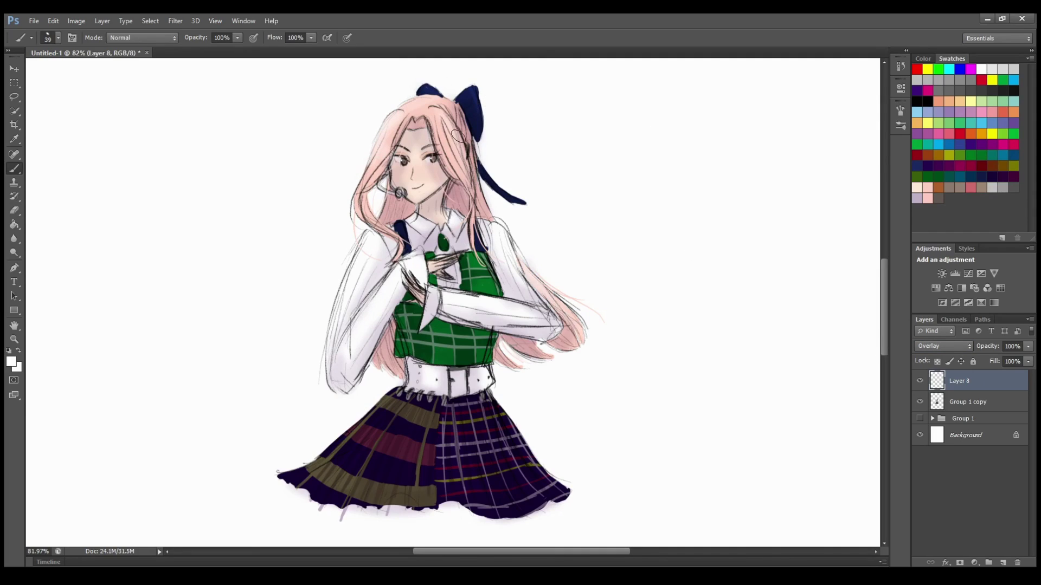
Step: Brush white Overlay highlights over the skirt, belt, green vest, flowing hair ends and sleeves
{"action": "mouse_move", "coordinate": [372, 430]}
{"action": "left_mouse_down"}
{"action": "mouse_move", "coordinate": [391, 419]}
{"action": "mouse_move", "coordinate": [413, 465]}
{"action": "left_mouse_up"}
{"action": "mouse_move", "coordinate": [452, 370]}
{"action": "left_mouse_down"}
{"action": "mouse_move", "coordinate": [487, 371]}
{"action": "mouse_move", "coordinate": [415, 360]}
{"action": "left_mouse_up"}
{"action": "mouse_move", "coordinate": [478, 359]}
{"action": "left_mouse_down"}
{"action": "mouse_move", "coordinate": [405, 351]}
{"action": "mouse_move", "coordinate": [395, 374]}
{"action": "left_mouse_up"}
{"action": "left_click_drag", "start_coordinate": [504, 342], "coordinate": [545, 357]}
{"action": "left_click_drag", "start_coordinate": [549, 288], "coordinate": [578, 324]}
{"action": "mouse_move", "coordinate": [507, 235]}
{"action": "left_mouse_down"}
{"action": "mouse_move", "coordinate": [553, 325]}
{"action": "mouse_move", "coordinate": [480, 293]}
{"action": "left_mouse_up"}
{"action": "left_click_drag", "start_coordinate": [477, 293], "coordinate": [410, 287]}
{"action": "left_click_drag", "start_coordinate": [421, 253], "coordinate": [347, 344]}
{"action": "left_click_drag", "start_coordinate": [373, 288], "coordinate": [347, 331]}
{"action": "left_click_drag", "start_coordinate": [368, 236], "coordinate": [330, 375]}
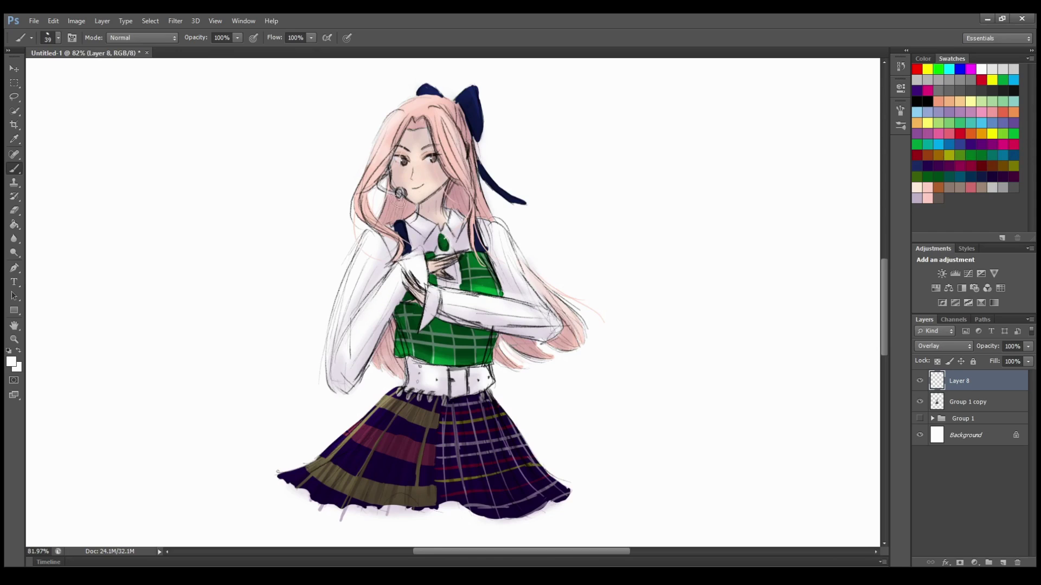
Step: Merge the Overlay highlight layer into the Group 1 copy and show the hidden Group 1
{"action": "scroll", "coordinate": [494, 374], "scroll_direction": "down", "scroll_amount": 1}
{"action": "key", "text": "ctrl+e"}
{"action": "key", "text": "e"}
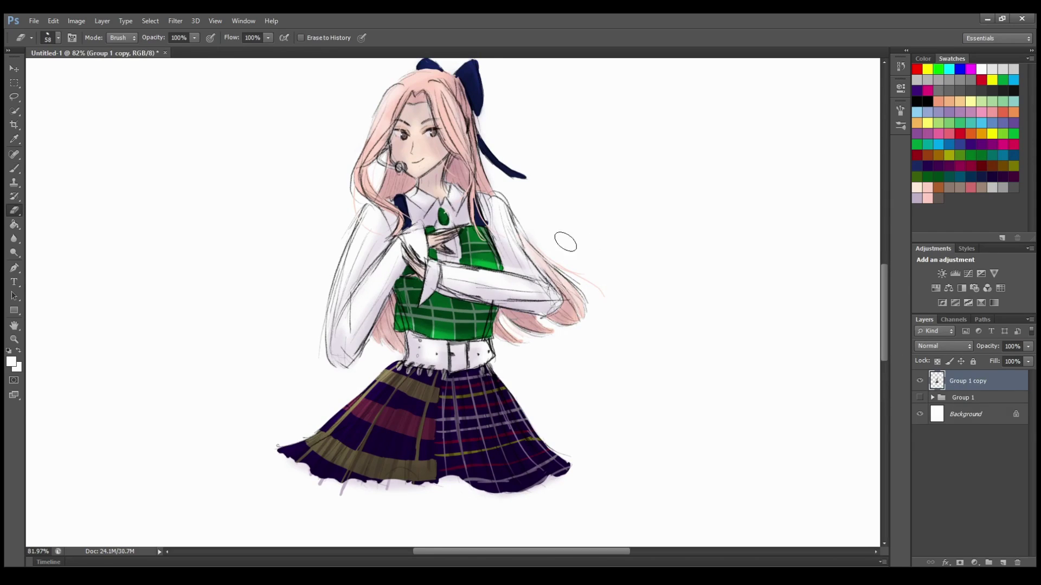
{"action": "left_click", "coordinate": [919, 398]}
{"action": "left_click", "coordinate": [919, 398]}
{"action": "left_click", "coordinate": [919, 398]}
Step: Copy Layers 1 and 2 from Group 1 as one merged line-art layer above the Group 1 copy, and hide Group 1
{"action": "left_click", "coordinate": [932, 398]}
{"action": "left_click", "coordinate": [988, 523]}
{"action": "left_click", "coordinate": [989, 508], "text": "shift"}
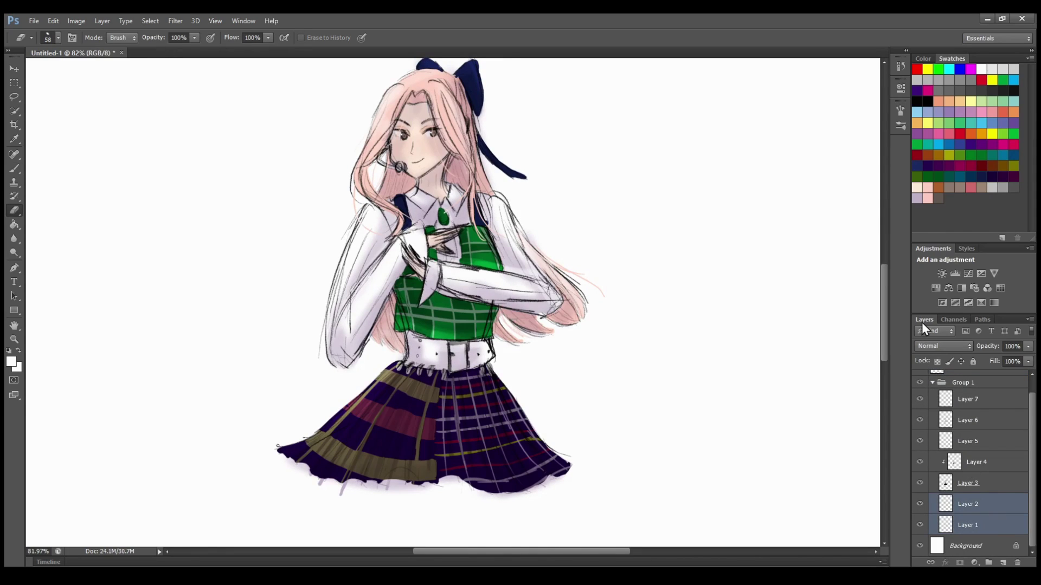
{"action": "key", "text": "ctrl+e"}
{"action": "left_click_drag", "start_coordinate": [982, 521], "coordinate": [1002, 372]}
{"action": "left_click", "coordinate": [932, 404]}
{"action": "left_click", "coordinate": [920, 419]}
{"action": "scroll", "coordinate": [875, 409], "scroll_direction": "up", "scroll_amount": 1}
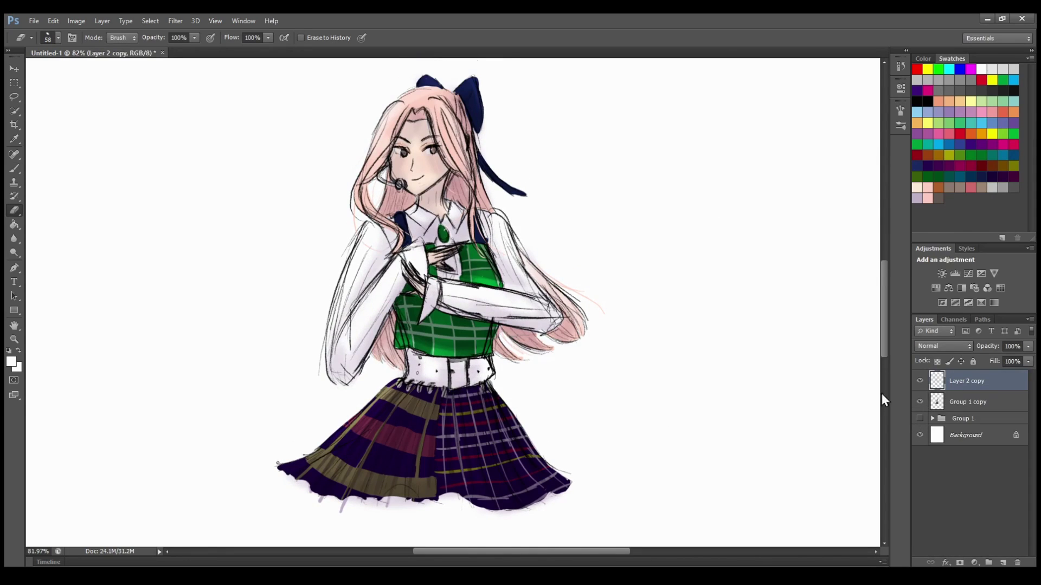
Step: Add a new Layer 8 clipped to the Layer 2 copy, with its blending mode set to Normal
{"action": "key", "text": "ctrl+shift+alt+n"}
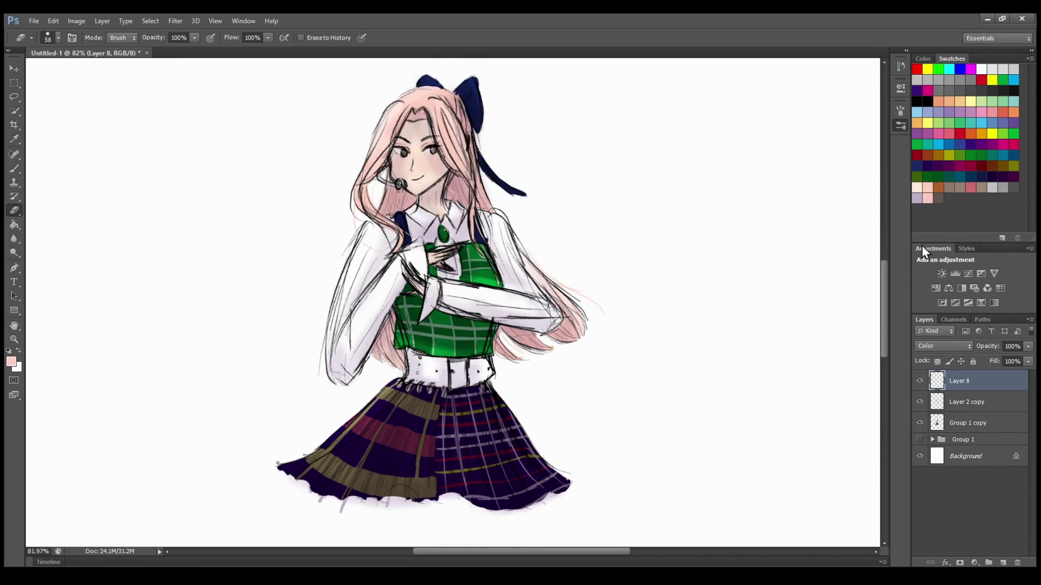
{"action": "left_click", "coordinate": [969, 391], "text": "alt"}
{"action": "left_click", "coordinate": [954, 346]}
{"action": "left_click", "coordinate": [954, 64]}
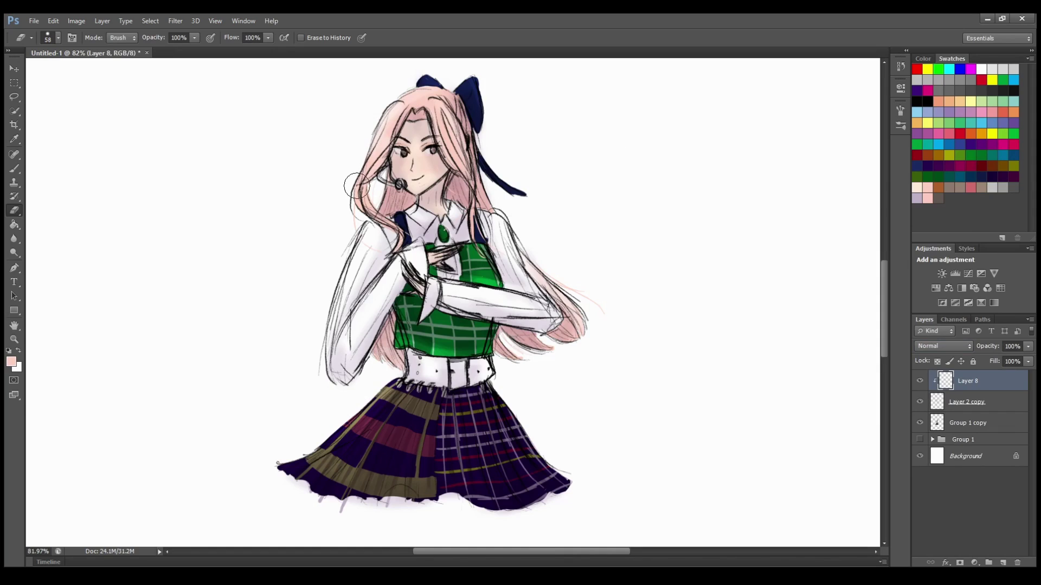
{"action": "key", "text": "shift+alt+c"}
Step: Try pink on the isolated sketch lines with different blending modes for Layer 8, including Multiply
{"action": "left_click", "coordinate": [920, 423]}
{"action": "key", "text": "b"}
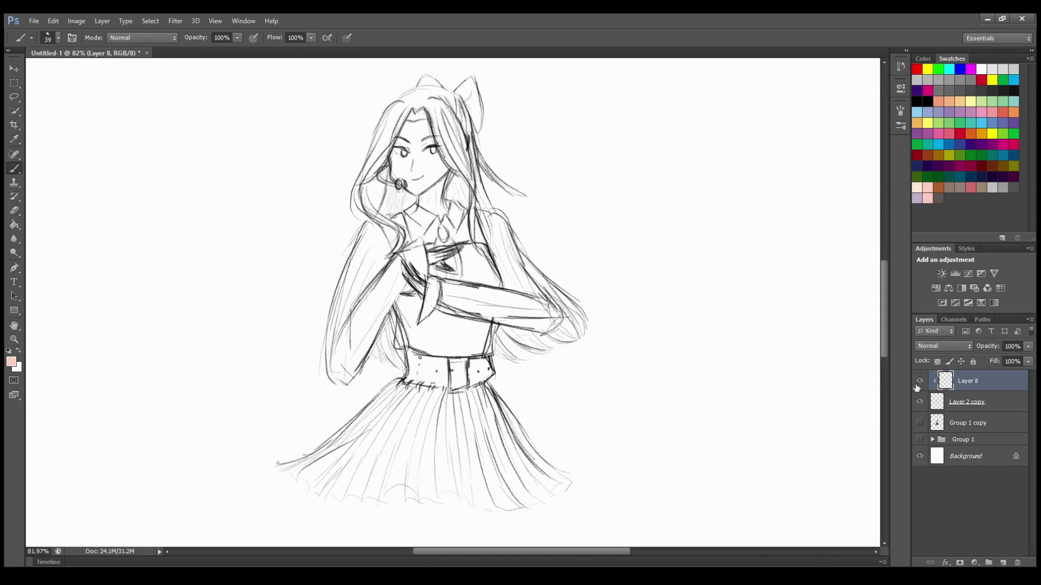
{"action": "left_click", "coordinate": [900, 126]}
{"action": "left_click", "coordinate": [771, 159]}
{"action": "left_click_drag", "start_coordinate": [405, 126], "coordinate": [381, 168]}
{"action": "left_click", "coordinate": [949, 348]}
{"action": "left_click", "coordinate": [954, 65]}
{"action": "left_click", "coordinate": [952, 346]}
{"action": "left_click", "coordinate": [958, 95]}
{"action": "left_click", "coordinate": [955, 345]}
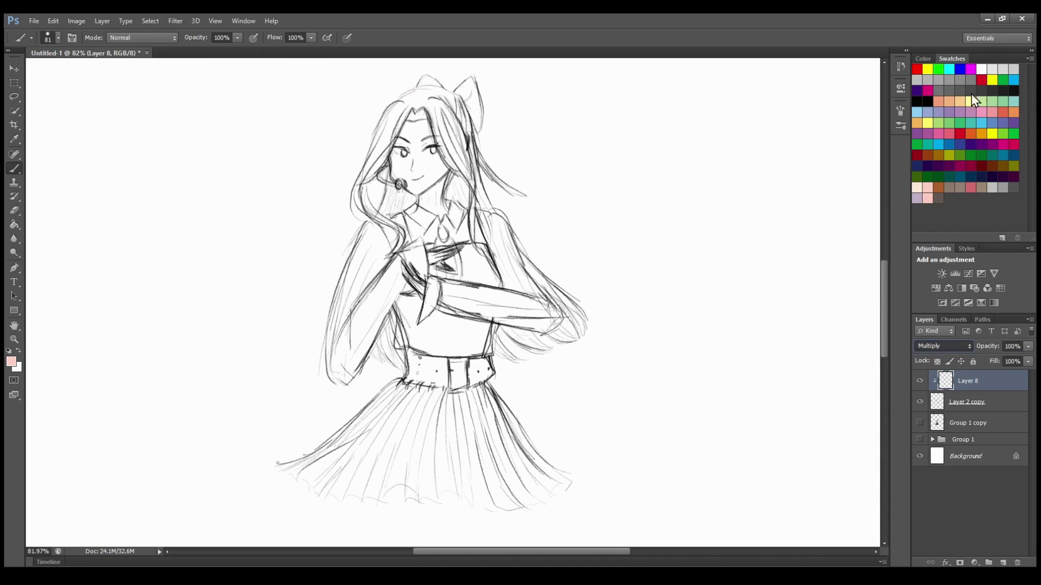
{"action": "left_click", "coordinate": [955, 65]}
{"action": "left_click", "coordinate": [920, 423]}
Step: Change the Layer 2 copy's blending mode from Multiply to Normal and make the clipped Layer 8 active again
{"action": "left_click", "coordinate": [986, 396]}
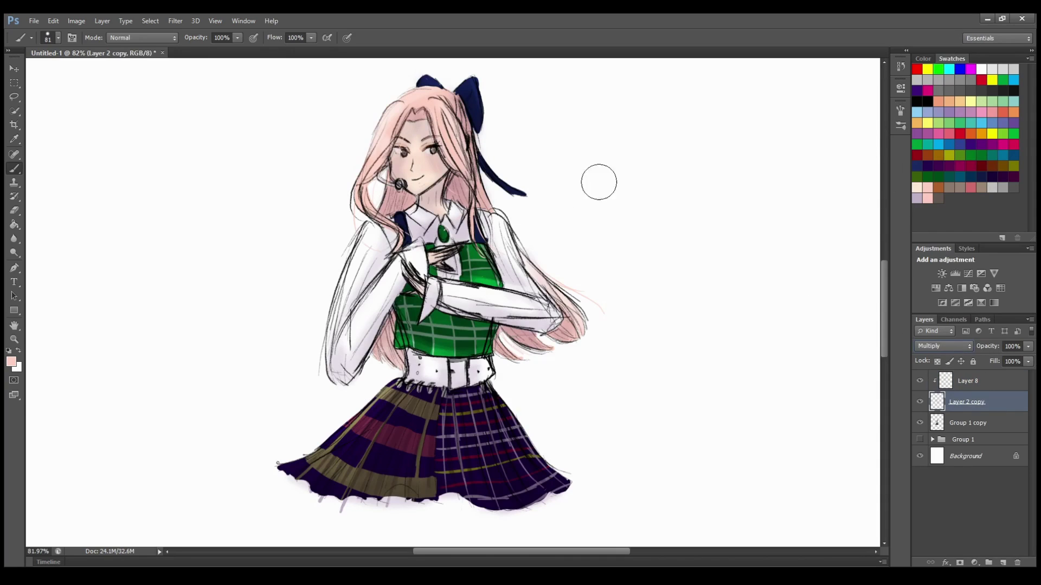
{"action": "key", "text": "alt+bracketright"}
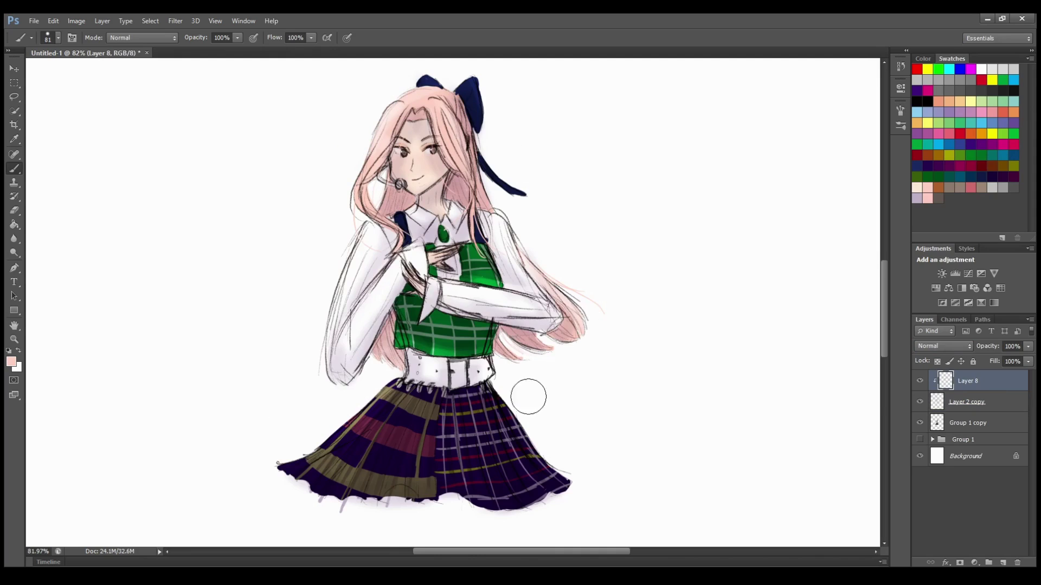
{"action": "left_click", "coordinate": [995, 406]}
{"action": "left_click", "coordinate": [946, 346]}
{"action": "left_click", "coordinate": [942, 22]}
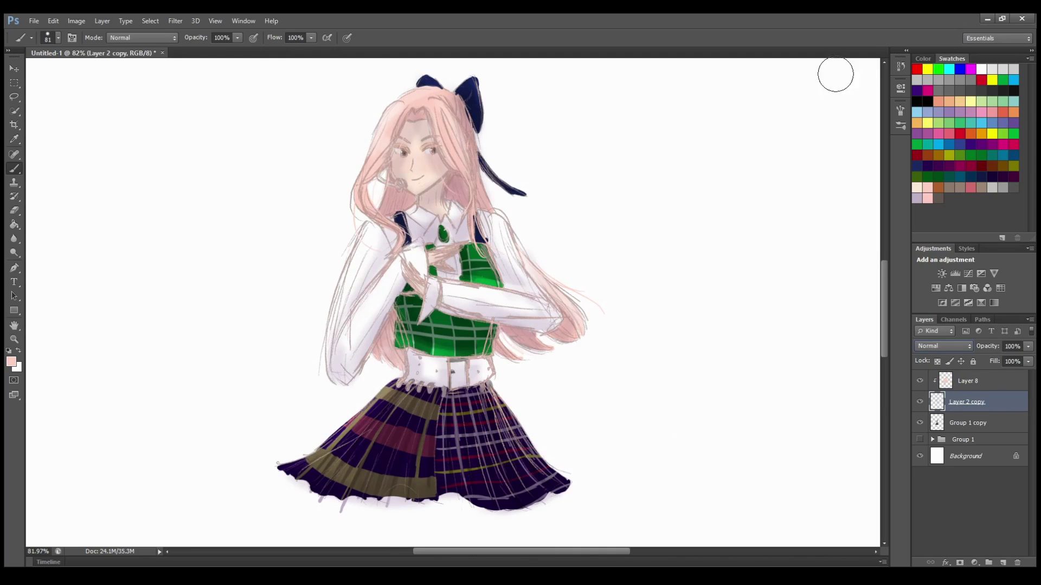
{"action": "key", "text": "ctrl+z"}
{"action": "key", "text": "z"}
{"action": "left_click_drag", "start_coordinate": [425, 256], "coordinate": [417, 247]}
{"action": "key", "text": "e"}
{"action": "key", "text": "alt+bracketleft"}
{"action": "key", "text": "alt+bracketright"}
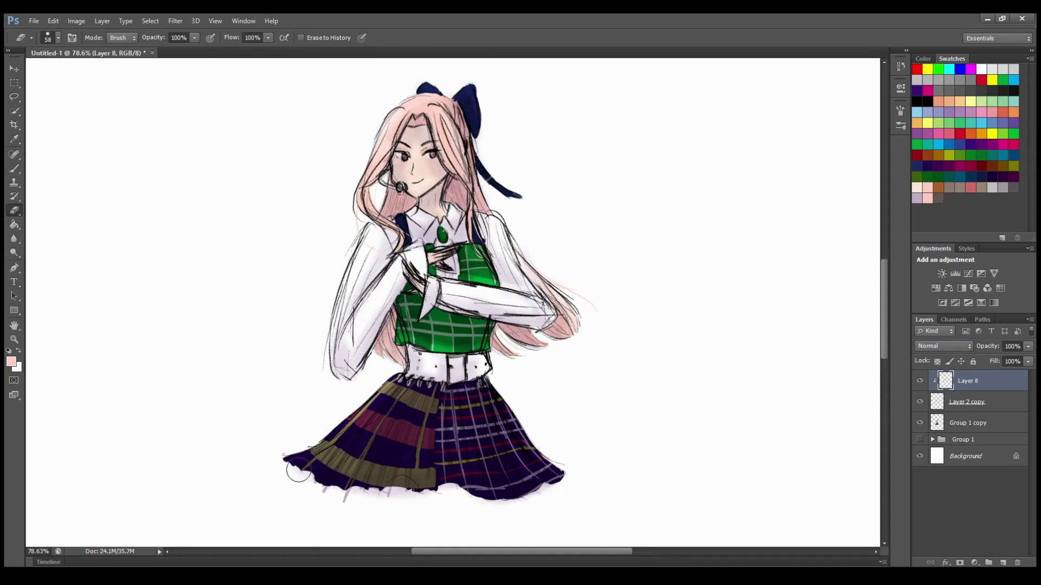
Step: Lower Layer 8's opacity to 54% and tint the hair outlines pink and the hand outlines with a skin tone
{"action": "key", "text": "z"}
{"action": "left_click_drag", "start_coordinate": [416, 233], "coordinate": [444, 233]}
{"action": "key", "text": "b"}
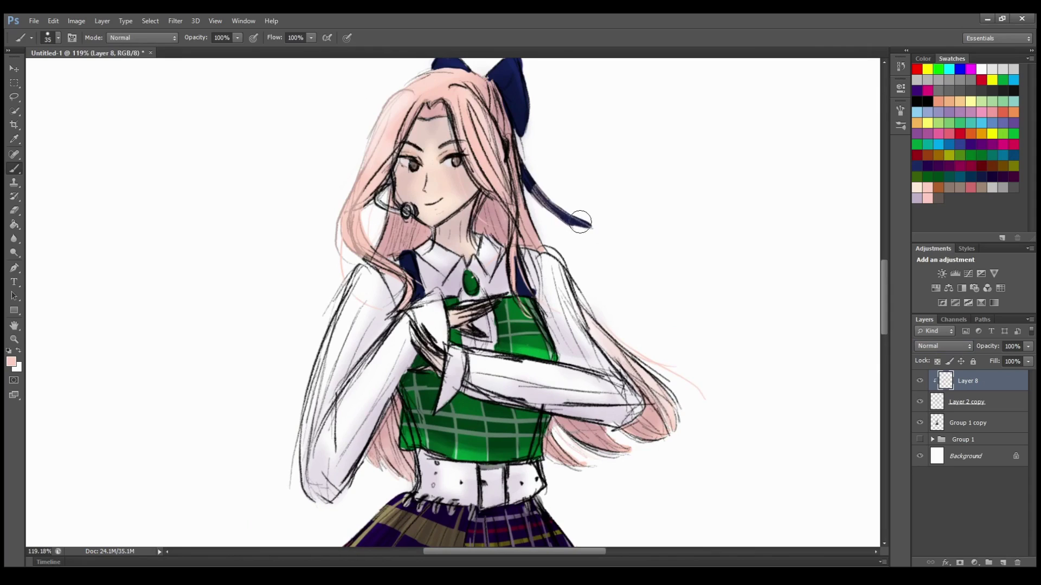
{"action": "left_click_drag", "start_coordinate": [1012, 355], "coordinate": [999, 360]}
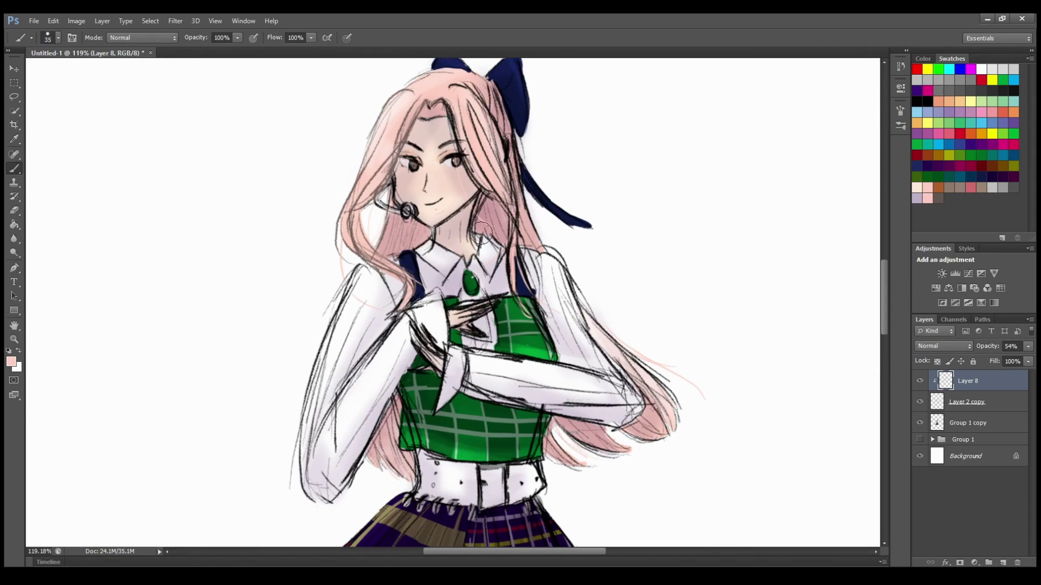
{"action": "mouse_move", "coordinate": [494, 188]}
{"action": "left_mouse_down"}
{"action": "mouse_move", "coordinate": [469, 161]}
{"action": "mouse_move", "coordinate": [451, 110]}
{"action": "mouse_move", "coordinate": [424, 114]}
{"action": "mouse_move", "coordinate": [453, 105]}
{"action": "mouse_move", "coordinate": [473, 167]}
{"action": "mouse_move", "coordinate": [470, 96]}
{"action": "mouse_move", "coordinate": [503, 146]}
{"action": "mouse_move", "coordinate": [508, 134]}
{"action": "mouse_move", "coordinate": [499, 220]}
{"action": "mouse_move", "coordinate": [521, 223]}
{"action": "mouse_move", "coordinate": [476, 156]}
{"action": "left_mouse_up"}
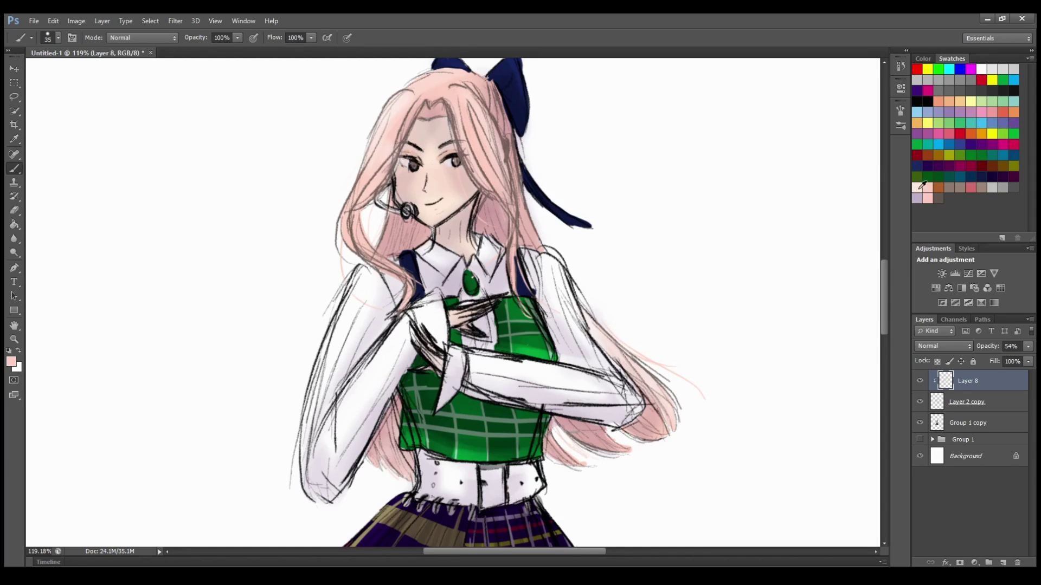
{"action": "mouse_move", "coordinate": [499, 295]}
{"action": "left_mouse_down"}
{"action": "mouse_move", "coordinate": [464, 317]}
{"action": "mouse_move", "coordinate": [477, 338]}
{"action": "mouse_move", "coordinate": [485, 311]}
{"action": "left_mouse_up"}
{"action": "mouse_move", "coordinate": [421, 331]}
{"action": "left_mouse_down"}
{"action": "mouse_move", "coordinate": [423, 365]}
{"action": "mouse_move", "coordinate": [413, 341]}
{"action": "left_mouse_up"}
Step: Sample the white of the canvas and lighten the outlines of the sleeves, collar, cuffs and belt on Layer 8
{"action": "left_click", "coordinate": [758, 186], "text": "alt"}
{"action": "mouse_move", "coordinate": [371, 270]}
{"action": "left_mouse_down"}
{"action": "mouse_move", "coordinate": [315, 370]}
{"action": "mouse_move", "coordinate": [396, 391]}
{"action": "mouse_move", "coordinate": [471, 352]}
{"action": "mouse_move", "coordinate": [620, 386]}
{"action": "mouse_move", "coordinate": [490, 393]}
{"action": "left_mouse_up"}
{"action": "left_click_drag", "start_coordinate": [490, 393], "coordinate": [629, 418]}
{"action": "left_click_drag", "start_coordinate": [528, 256], "coordinate": [610, 362]}
{"action": "mouse_move", "coordinate": [438, 259]}
{"action": "left_mouse_down"}
{"action": "mouse_move", "coordinate": [449, 274]}
{"action": "mouse_move", "coordinate": [456, 253]}
{"action": "mouse_move", "coordinate": [489, 271]}
{"action": "left_mouse_up"}
{"action": "scroll", "coordinate": [385, 327], "scroll_direction": "down", "scroll_amount": 5}
{"action": "left_click_drag", "start_coordinate": [443, 336], "coordinate": [417, 347]}
{"action": "mouse_move", "coordinate": [455, 352]}
{"action": "left_mouse_down"}
{"action": "mouse_move", "coordinate": [534, 346]}
{"action": "mouse_move", "coordinate": [448, 391]}
{"action": "left_mouse_up"}
{"action": "scroll", "coordinate": [477, 358], "scroll_direction": "up", "scroll_amount": 3}
Step: Recolour the skirt's outlines and pleat lines with dark purple and black on Layer 8
{"action": "scroll", "coordinate": [477, 357], "scroll_direction": "down", "scroll_amount": 3}
{"action": "left_click", "coordinate": [992, 177]}
{"action": "mouse_move", "coordinate": [401, 359]}
{"action": "left_mouse_down"}
{"action": "mouse_move", "coordinate": [306, 495]}
{"action": "mouse_move", "coordinate": [295, 449]}
{"action": "mouse_move", "coordinate": [360, 422]}
{"action": "left_mouse_up"}
{"action": "key", "text": "d"}
{"action": "left_click_drag", "start_coordinate": [369, 398], "coordinate": [308, 470]}
{"action": "left_click_drag", "start_coordinate": [382, 366], "coordinate": [316, 413]}
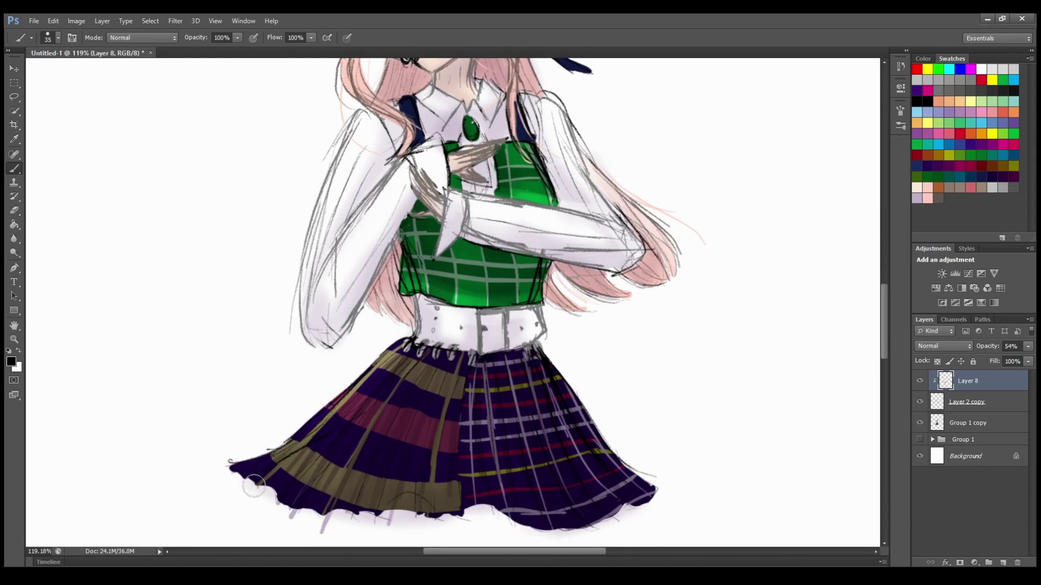
Step: Tint the vest outlines green and go over the face, headset and ribbon lines with a dark brown
{"action": "scroll", "coordinate": [640, 467], "scroll_direction": "up", "scroll_amount": 2}
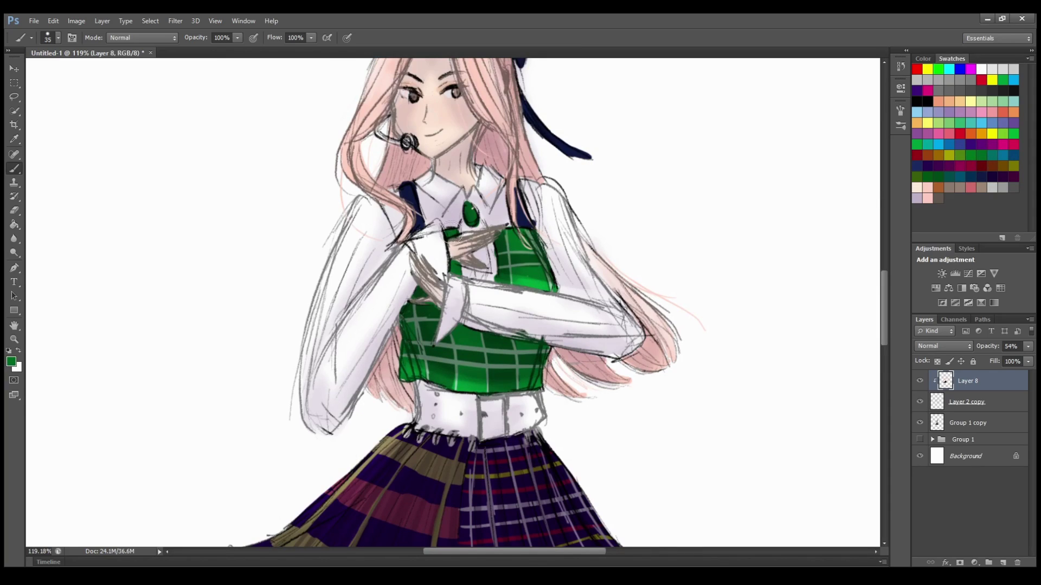
{"action": "scroll", "coordinate": [470, 216], "scroll_direction": "up", "scroll_amount": 2}
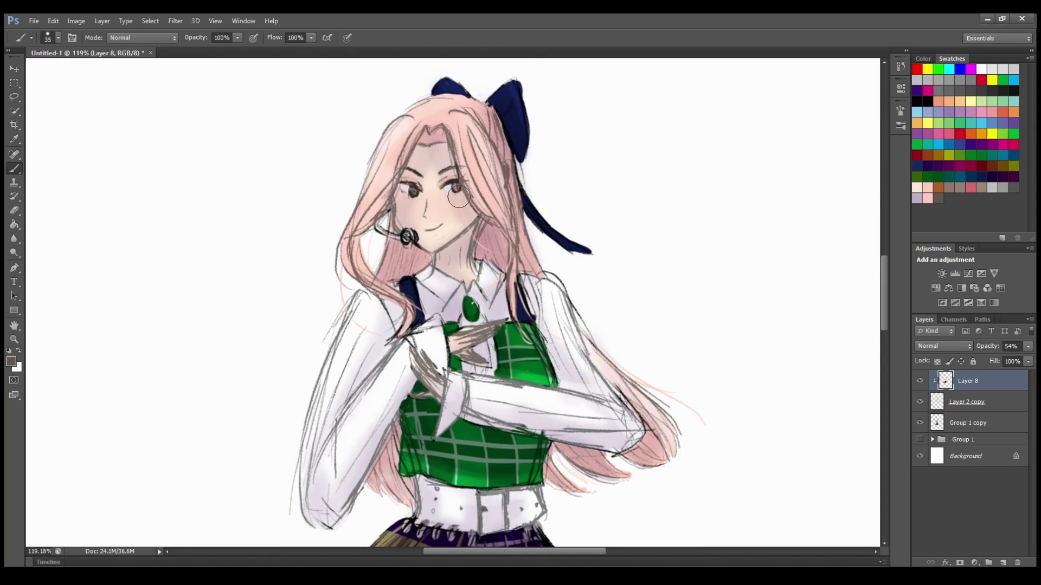
{"action": "left_click_drag", "start_coordinate": [416, 239], "coordinate": [403, 236]}
{"action": "scroll", "coordinate": [405, 272], "scroll_direction": "up", "scroll_amount": 1}
{"action": "left_click_drag", "start_coordinate": [541, 247], "coordinate": [569, 272]}
{"action": "scroll", "coordinate": [619, 440], "scroll_direction": "down", "scroll_amount": 1}
Step: Hide and show the Layer 2 copy to compare the whole figure with and without the tinted lines
{"action": "left_click", "coordinate": [919, 401]}
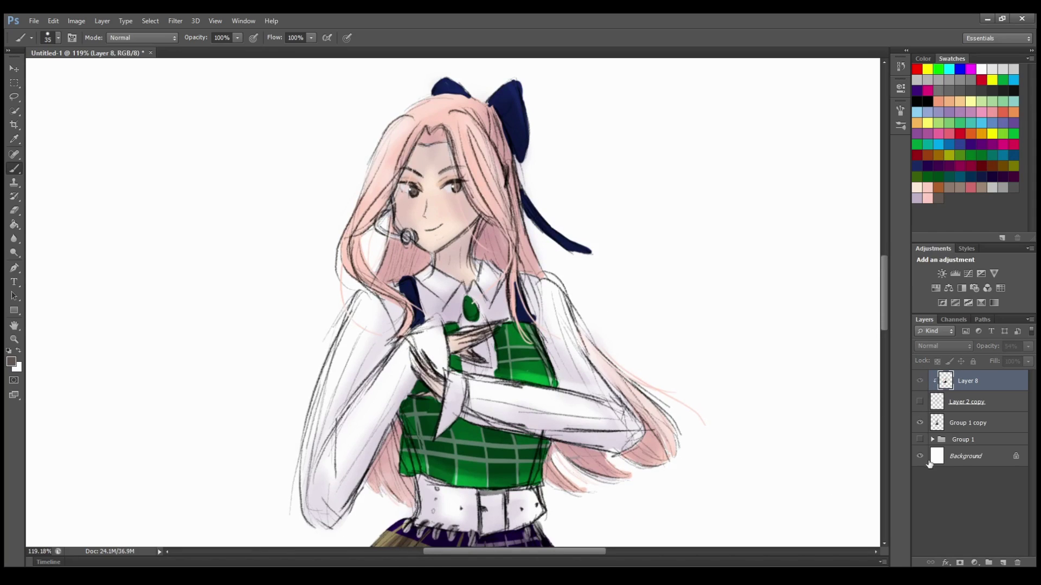
{"action": "scroll", "coordinate": [624, 374], "scroll_direction": "down", "scroll_amount": 2}
{"action": "key", "text": "z"}
{"action": "left_click_drag", "start_coordinate": [322, 333], "coordinate": [287, 334]}
{"action": "left_click", "coordinate": [920, 403]}
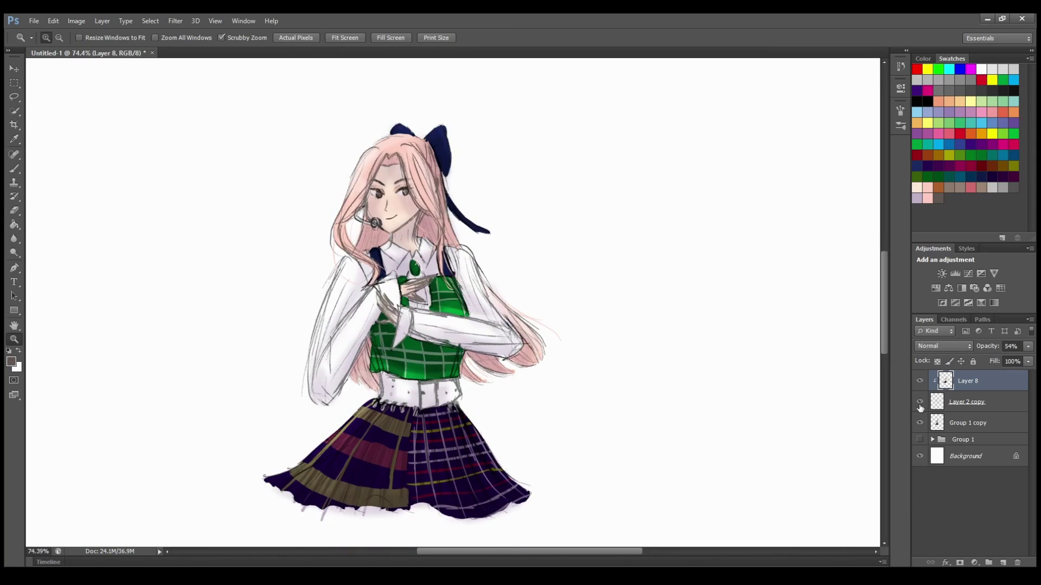
Step: Merge Layer 8 into the line-art copy, adjust the opacity and merge the result into the Group 1 copy
{"action": "key", "text": "ctrl+e"}
{"action": "mouse_move", "coordinate": [1028, 346]}
{"action": "left_mouse_down"}
{"action": "mouse_move", "coordinate": [1005, 362]}
{"action": "mouse_move", "coordinate": [975, 360]}
{"action": "mouse_move", "coordinate": [996, 366]}
{"action": "left_mouse_up"}
{"action": "key", "text": "ctrl+e"}
{"action": "scroll", "coordinate": [816, 429], "scroll_direction": "down", "scroll_amount": 2}
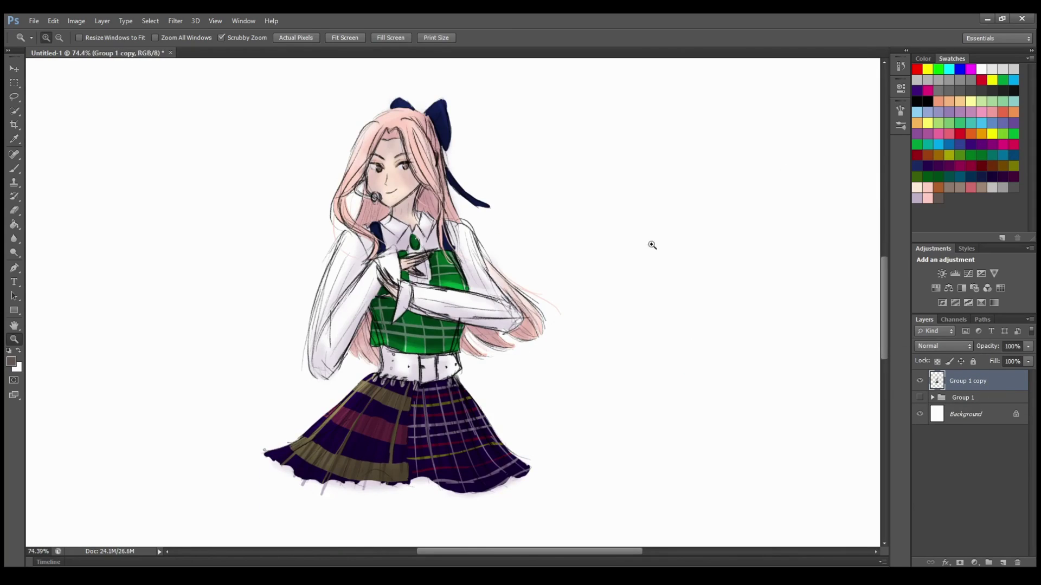
Step: Enlarge the soft eraser to about 329 px and fade out the lower edge of the skirt
{"action": "key", "text": "e"}
{"action": "key", "text": "bracketright"}
{"action": "key", "text": "bracketright"}
{"action": "key", "text": "bracketright"}
{"action": "key", "text": "bracketright"}
{"action": "key", "text": "bracketright"}
{"action": "key", "text": "bracketright"}
{"action": "key", "text": "bracketright"}
{"action": "key", "text": "bracketright"}
{"action": "key", "text": "bracketright"}
{"action": "key", "text": "bracketright"}
{"action": "key", "text": "bracketright"}
{"action": "left_click_drag", "start_coordinate": [300, 467], "coordinate": [402, 537]}
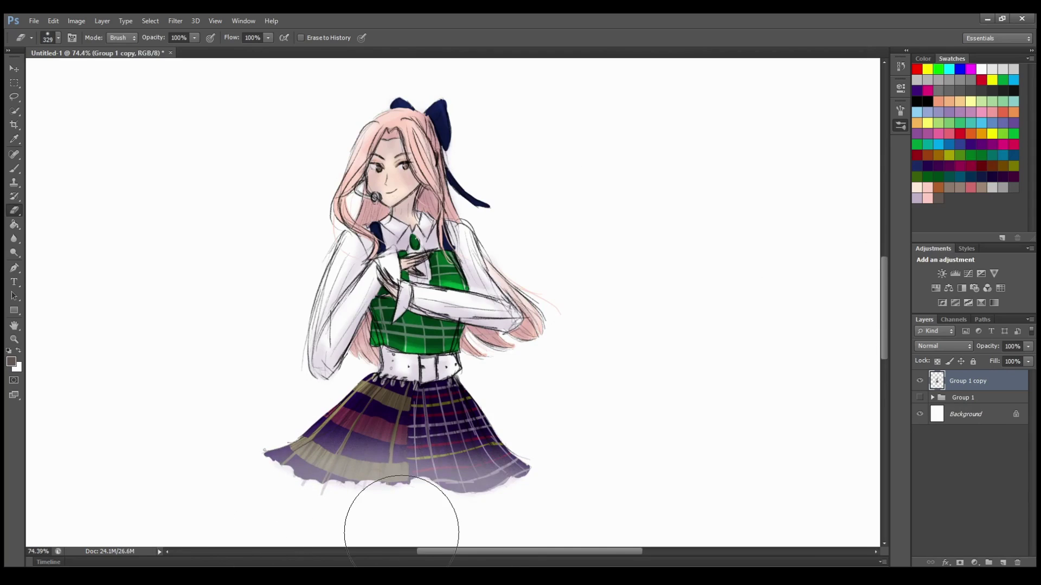
Step: Redo the soft erasing of the skirt so its lower part fades into the white background
{"action": "scroll", "coordinate": [402, 537], "scroll_direction": "down", "scroll_amount": 4}
{"action": "key", "text": "ctrl+z"}
{"action": "mouse_move", "coordinate": [304, 434]}
{"action": "left_mouse_down"}
{"action": "mouse_move", "coordinate": [162, 452]}
{"action": "mouse_move", "coordinate": [553, 444]}
{"action": "mouse_move", "coordinate": [283, 420]}
{"action": "mouse_move", "coordinate": [580, 395]}
{"action": "mouse_move", "coordinate": [274, 376]}
{"action": "mouse_move", "coordinate": [316, 444]}
{"action": "mouse_move", "coordinate": [262, 390]}
{"action": "mouse_move", "coordinate": [195, 385]}
{"action": "left_mouse_up"}
{"action": "key", "text": "ctrl+z"}
{"action": "scroll", "coordinate": [497, 394], "scroll_direction": "up", "scroll_amount": 3}
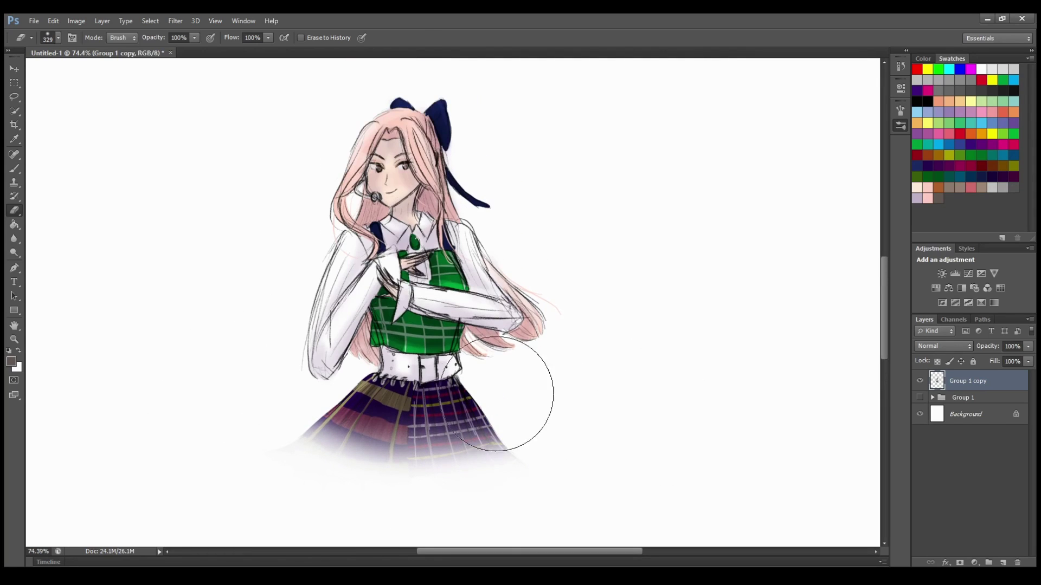
Step: Apply a colour adjustment to the Group 1 copy layer that shifts the figure slightly towards red
{"action": "scroll", "coordinate": [870, 108], "scroll_direction": "down", "scroll_amount": 1}
{"action": "key", "text": "ctrl+t"}
{"action": "key", "text": "ctrl+t"}
{"action": "left_click", "coordinate": [529, 41]}
{"action": "scroll", "coordinate": [593, 244], "scroll_direction": "up", "scroll_amount": 1}
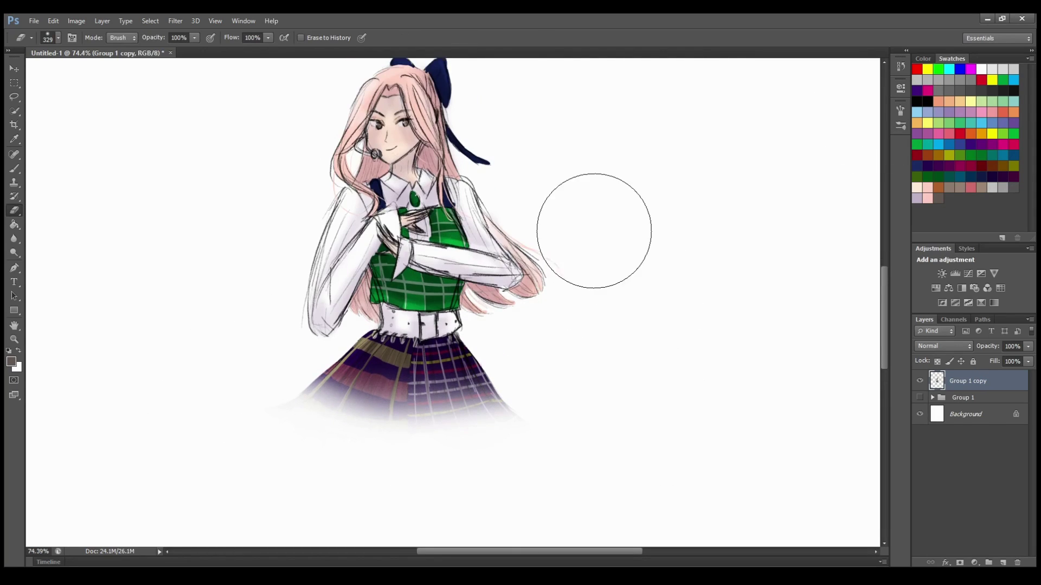
{"action": "key", "text": "i"}
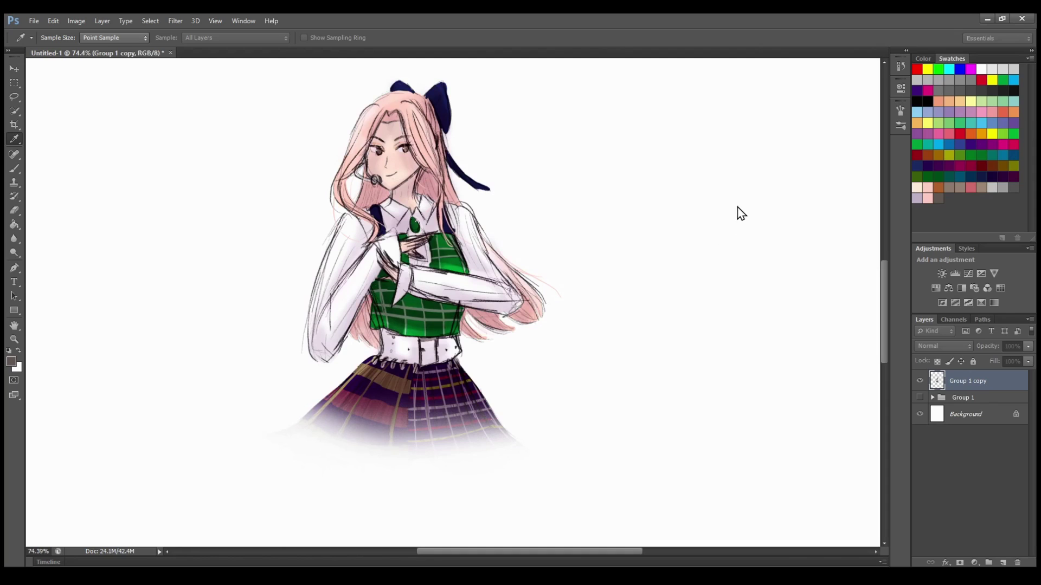
{"action": "key", "text": "e"}
{"action": "scroll", "coordinate": [593, 349], "scroll_direction": "up", "scroll_amount": 2}
{"action": "scroll", "coordinate": [529, 399], "scroll_direction": "down", "scroll_amount": 1}
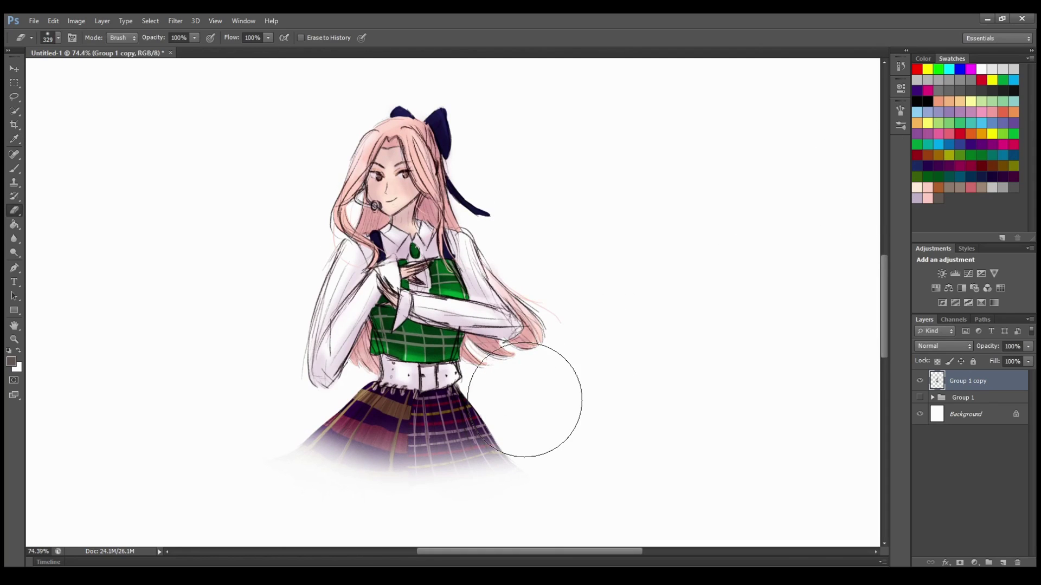
Step: Apply a filter to the whole figure on the Group 1 copy layer, slightly adjusting its setting
{"action": "left_click", "coordinate": [175, 21]}
{"action": "left_click", "coordinate": [322, 143]}
{"action": "mouse_move", "coordinate": [443, 291]}
{"action": "left_mouse_down"}
{"action": "mouse_move", "coordinate": [457, 291]}
{"action": "mouse_move", "coordinate": [447, 291]}
{"action": "left_mouse_up"}
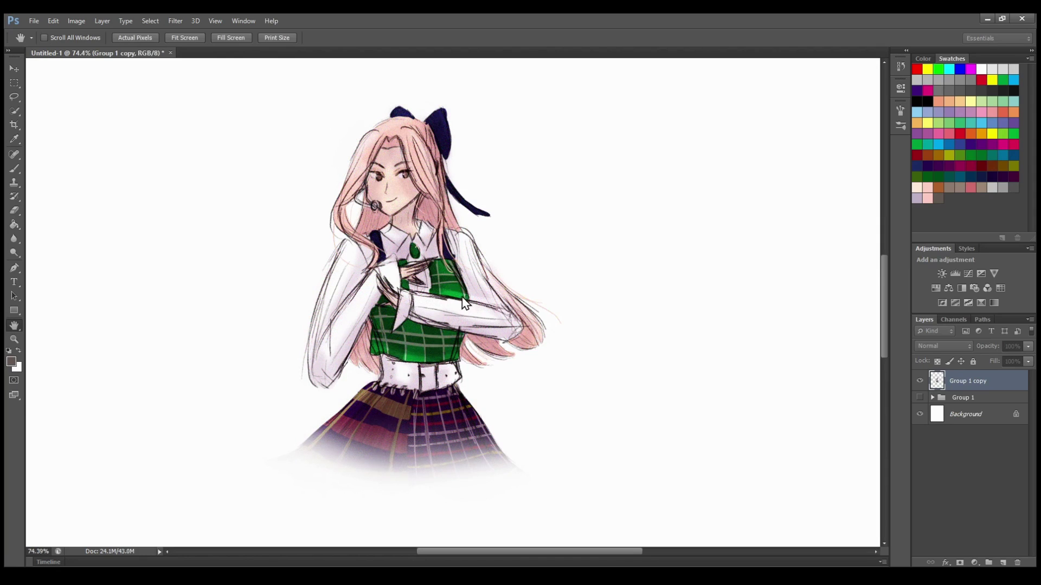
{"action": "left_click", "coordinate": [587, 151]}
Step: Gather the finished figure's layers into a single group named Fiesta above the background
{"action": "key", "text": "z"}
{"action": "left_click_drag", "start_coordinate": [466, 370], "coordinate": [509, 369]}
{"action": "left_click_drag", "start_coordinate": [359, 330], "coordinate": [620, 413]}
{"action": "scroll", "coordinate": [688, 361], "scroll_direction": "down", "scroll_amount": 5}
{"action": "left_click_drag", "start_coordinate": [558, 379], "coordinate": [520, 342]}
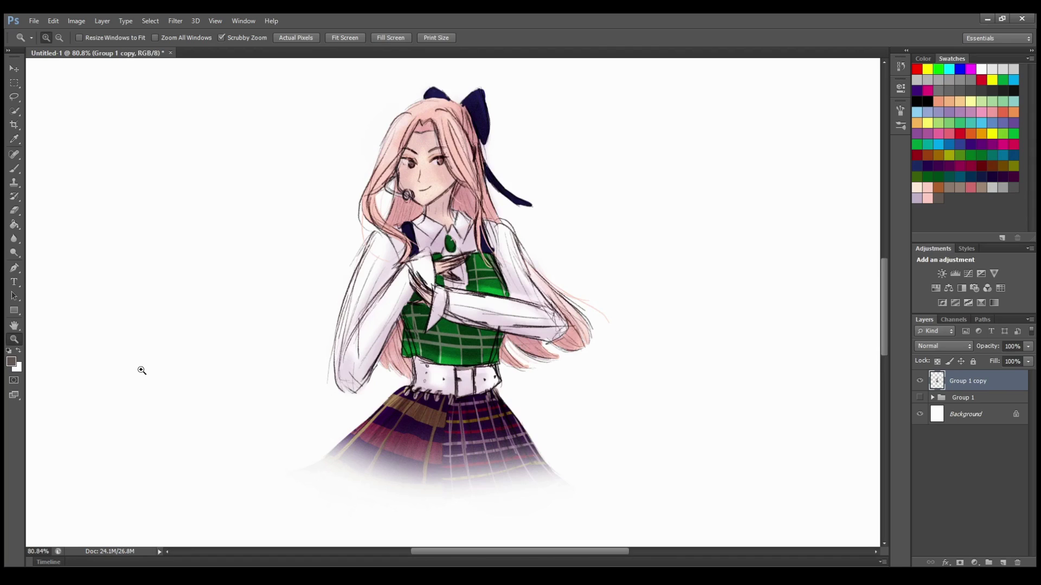
{"action": "key", "text": "ctrl+0"}
{"action": "left_click", "coordinate": [967, 398], "text": "shift"}
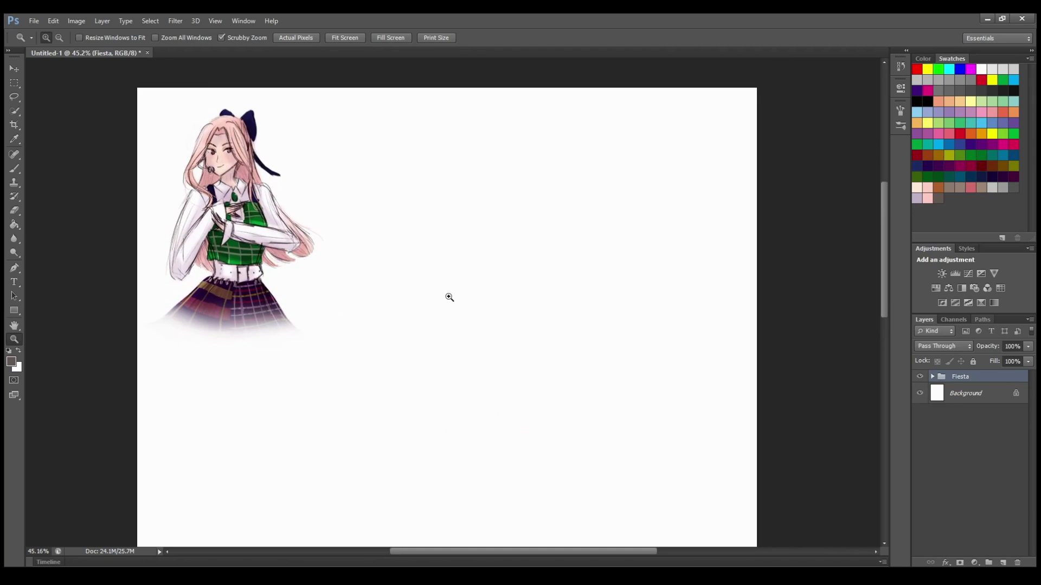
Step: Save the document as Kpop.psd and add a new layer above the Fiesta group
{"action": "scroll", "coordinate": [449, 297], "scroll_direction": "up", "scroll_amount": 1}
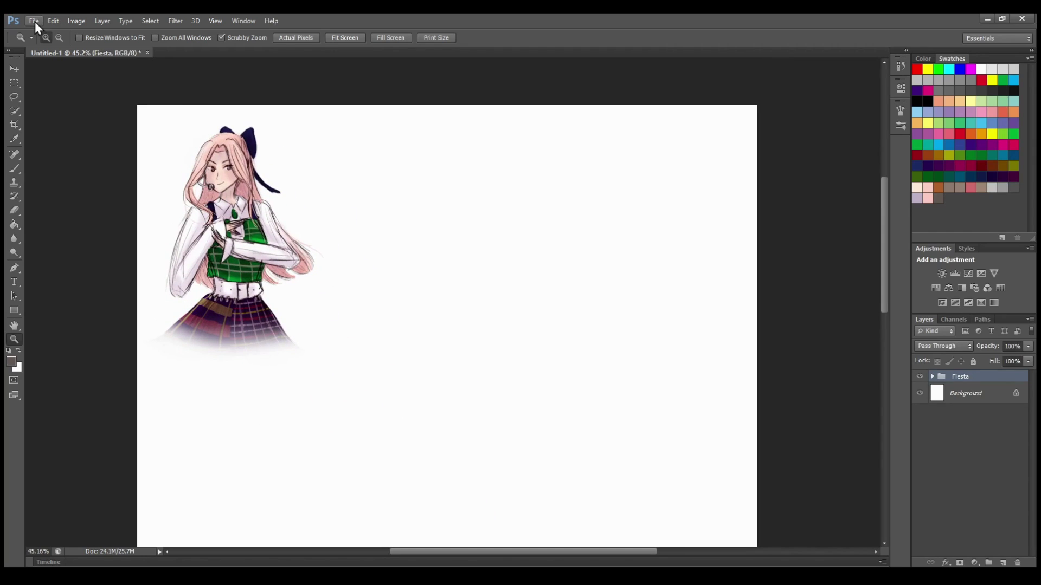
{"action": "left_click_drag", "start_coordinate": [153, 185], "coordinate": [209, 223]}
{"action": "left_click_drag", "start_coordinate": [499, 551], "coordinate": [527, 536]}
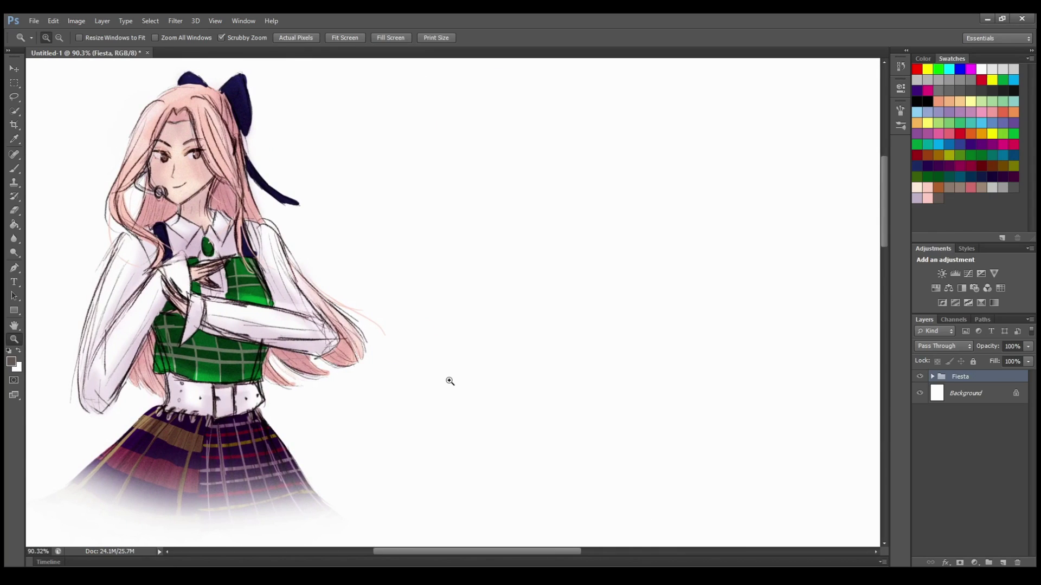
{"action": "left_click_drag", "start_coordinate": [449, 381], "coordinate": [491, 346]}
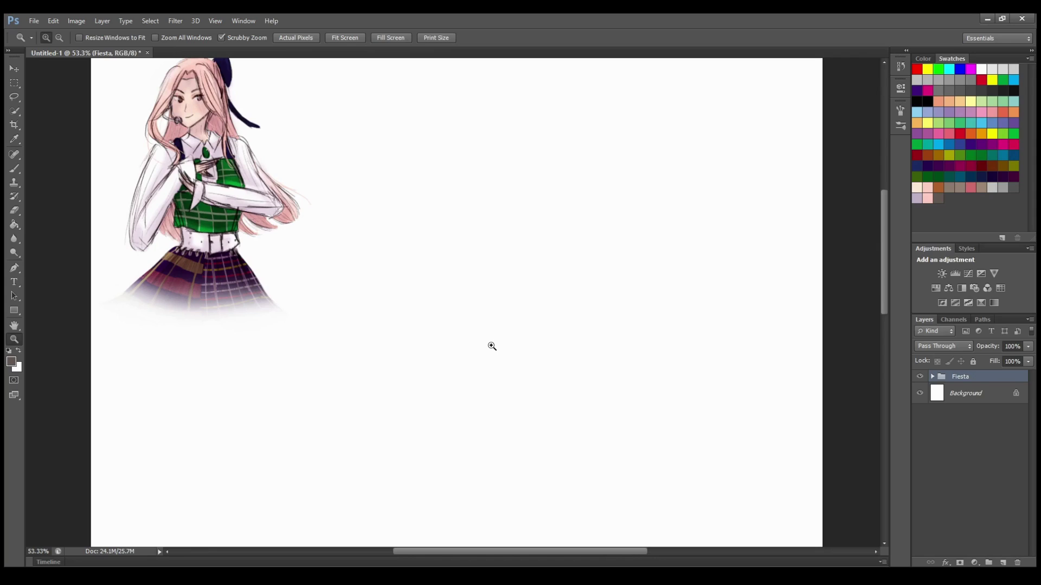
{"action": "key", "text": "ctrl+shift+alt+n"}
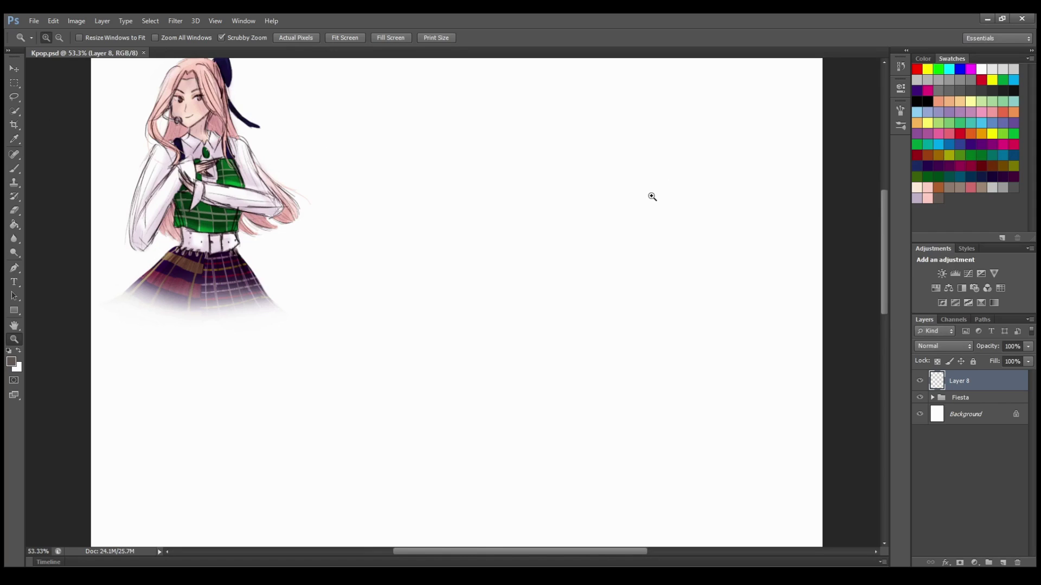
Step: Set up a small black sketching brush on the new layer and clear all test strokes
{"action": "key", "text": "ctrl+1"}
{"action": "key", "text": "b"}
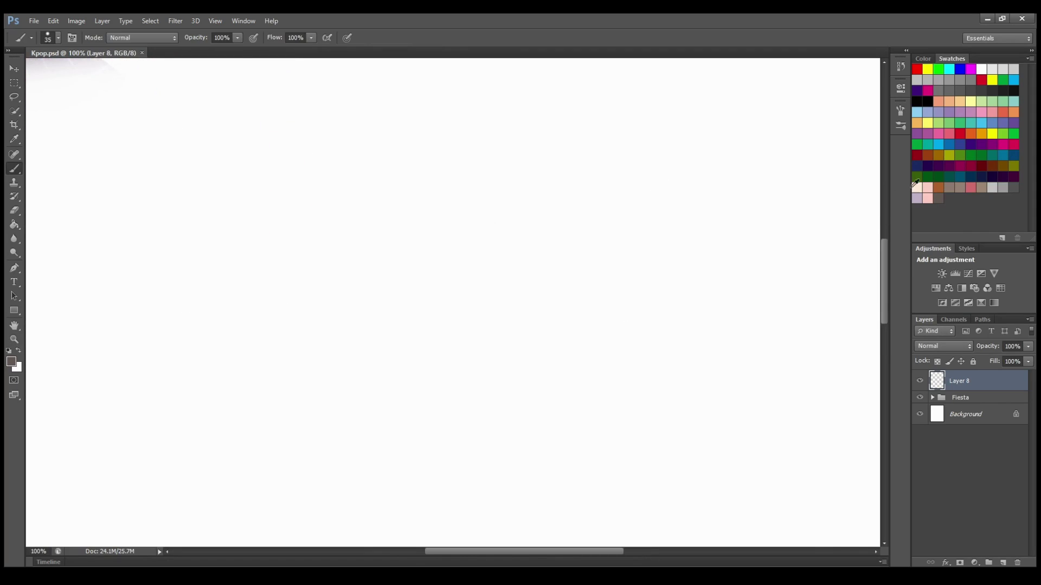
{"action": "left_click_drag", "start_coordinate": [429, 118], "coordinate": [433, 255]}
{"action": "key", "text": "ctrl+z"}
{"action": "left_click", "coordinate": [900, 125]}
{"action": "mouse_move", "coordinate": [444, 105]}
{"action": "left_mouse_down"}
{"action": "mouse_move", "coordinate": [464, 112]}
{"action": "mouse_move", "coordinate": [444, 225]}
{"action": "mouse_move", "coordinate": [460, 184]}
{"action": "left_mouse_up"}
{"action": "key", "text": "e"}
{"action": "left_click_drag", "start_coordinate": [447, 141], "coordinate": [510, 273]}
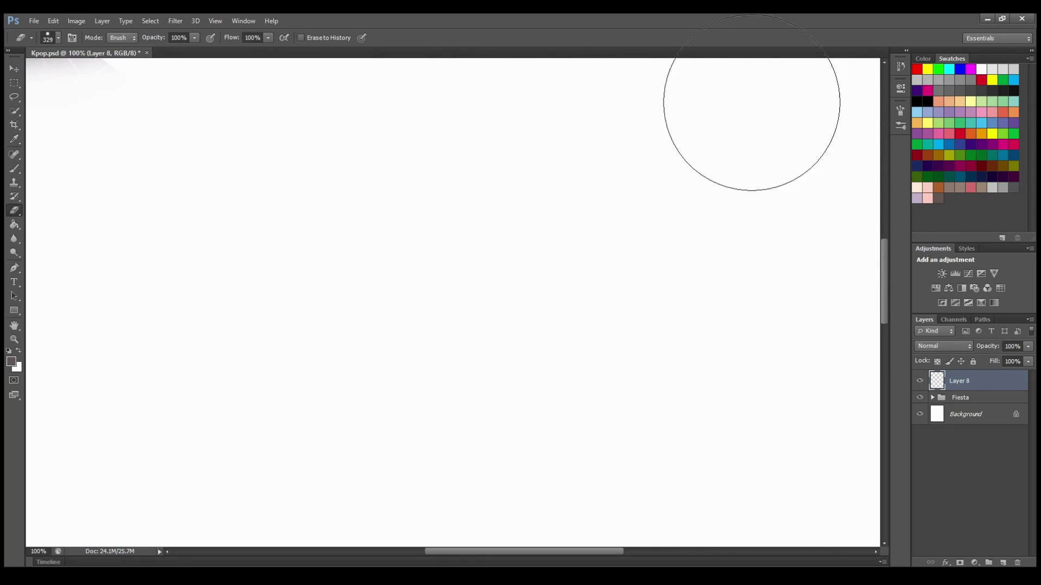
{"action": "key", "text": "b"}
{"action": "left_click_drag", "start_coordinate": [450, 111], "coordinate": [441, 247]}
{"action": "left_click_drag", "start_coordinate": [451, 110], "coordinate": [438, 246]}
{"action": "left_click_drag", "start_coordinate": [380, 190], "coordinate": [522, 195]}
{"action": "left_click", "coordinate": [928, 102]}
{"action": "key", "text": "ctrl+alt+z"}
{"action": "key", "text": "ctrl+alt+z"}
{"action": "key", "text": "ctrl+alt+z"}
{"action": "left_click_drag", "start_coordinate": [461, 127], "coordinate": [449, 256]}
{"action": "mouse_move", "coordinate": [449, 225]}
{"action": "left_mouse_down"}
{"action": "mouse_move", "coordinate": [467, 135]}
{"action": "mouse_move", "coordinate": [452, 245]}
{"action": "left_mouse_up"}
{"action": "left_click_drag", "start_coordinate": [455, 131], "coordinate": [453, 239]}
{"action": "left_click_drag", "start_coordinate": [400, 199], "coordinate": [488, 196]}
{"action": "left_click_drag", "start_coordinate": [497, 146], "coordinate": [503, 201]}
{"action": "left_click_drag", "start_coordinate": [403, 142], "coordinate": [409, 239]}
{"action": "left_click_drag", "start_coordinate": [405, 228], "coordinate": [465, 257]}
{"action": "left_click_drag", "start_coordinate": [498, 145], "coordinate": [505, 236]}
{"action": "mouse_move", "coordinate": [506, 196]}
{"action": "left_mouse_down"}
{"action": "mouse_move", "coordinate": [466, 257]}
{"action": "mouse_move", "coordinate": [478, 286]}
{"action": "left_mouse_up"}
{"action": "left_click_drag", "start_coordinate": [403, 317], "coordinate": [362, 382]}
{"action": "mouse_move", "coordinate": [395, 335]}
{"action": "left_mouse_down"}
{"action": "mouse_move", "coordinate": [373, 403]}
{"action": "mouse_move", "coordinate": [369, 391]}
{"action": "left_mouse_up"}
{"action": "mouse_move", "coordinate": [373, 382]}
{"action": "left_mouse_down"}
{"action": "mouse_move", "coordinate": [404, 452]}
{"action": "mouse_move", "coordinate": [408, 499]}
{"action": "left_mouse_up"}
{"action": "left_click_drag", "start_coordinate": [379, 388], "coordinate": [404, 448]}
{"action": "left_click_drag", "start_coordinate": [386, 434], "coordinate": [401, 524]}
{"action": "left_click", "coordinate": [14, 339]}
{"action": "left_click", "coordinate": [465, 297], "text": "alt"}
{"action": "left_click", "coordinate": [460, 243]}
{"action": "key", "text": "e"}
{"action": "left_click_drag", "start_coordinate": [434, 255], "coordinate": [442, 215]}
{"action": "left_click_drag", "start_coordinate": [472, 266], "coordinate": [426, 401]}
Step: Sketch a second character's head in black with crossed face guides, jawline, one ear and the neck
{"action": "double_click", "coordinate": [14, 340]}
{"action": "key", "text": "b"}
{"action": "left_click_drag", "start_coordinate": [464, 120], "coordinate": [491, 181]}
{"action": "left_click_drag", "start_coordinate": [471, 121], "coordinate": [457, 191]}
{"action": "mouse_move", "coordinate": [459, 138]}
{"action": "left_mouse_down"}
{"action": "mouse_move", "coordinate": [462, 177]}
{"action": "mouse_move", "coordinate": [436, 169]}
{"action": "mouse_move", "coordinate": [501, 162]}
{"action": "left_mouse_up"}
{"action": "left_click_drag", "start_coordinate": [492, 123], "coordinate": [493, 177]}
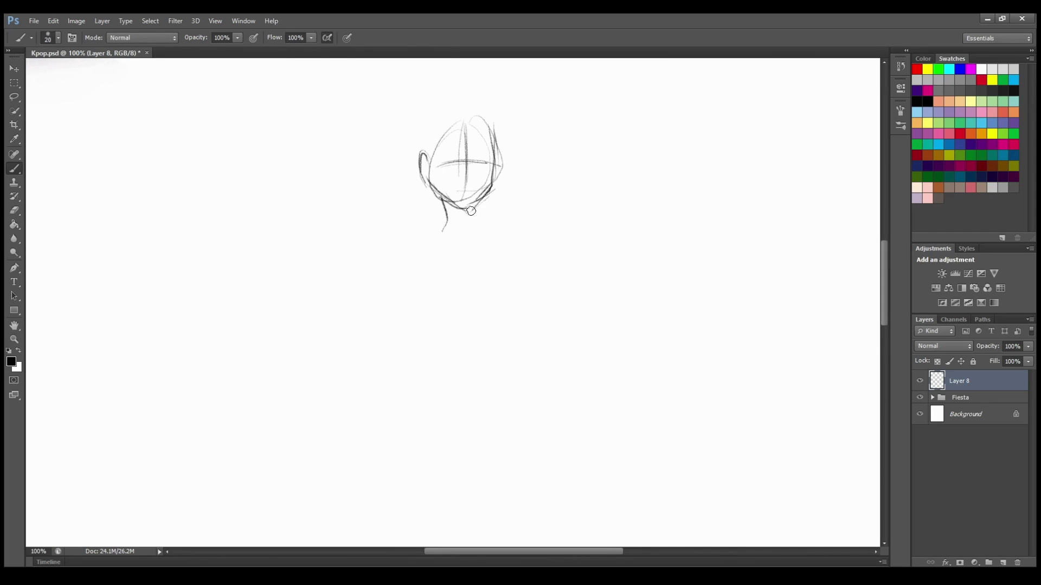
{"action": "mouse_move", "coordinate": [461, 205]}
{"action": "left_mouse_down"}
{"action": "mouse_move", "coordinate": [488, 190]}
{"action": "mouse_move", "coordinate": [497, 167]}
{"action": "mouse_move", "coordinate": [474, 220]}
{"action": "left_mouse_up"}
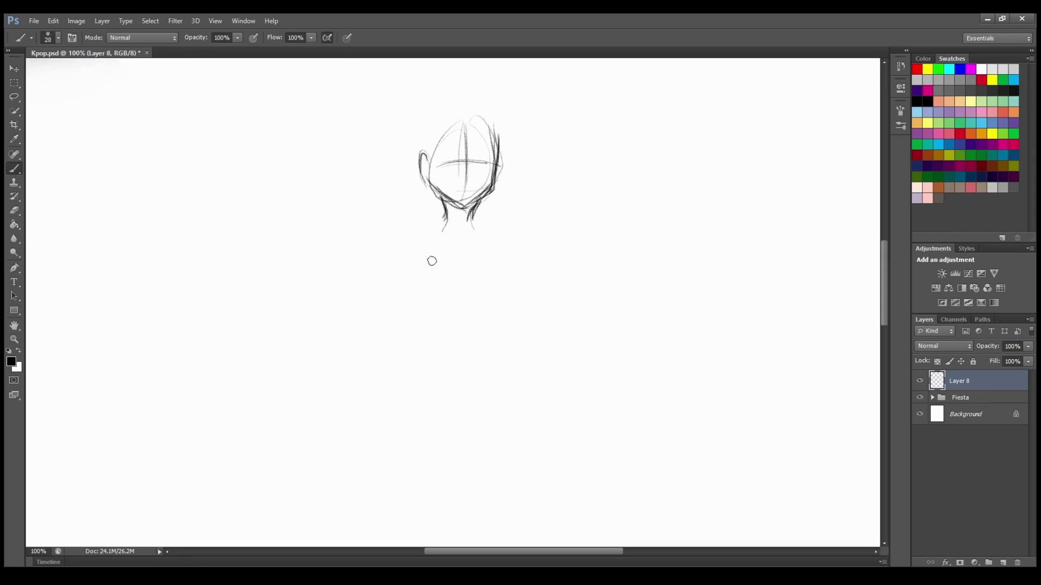
Step: Sketch the torso's sides below the head, curving through the waist and hips into the upper legs
{"action": "left_click_drag", "start_coordinate": [427, 261], "coordinate": [428, 347]}
{"action": "left_click_drag", "start_coordinate": [504, 270], "coordinate": [493, 373]}
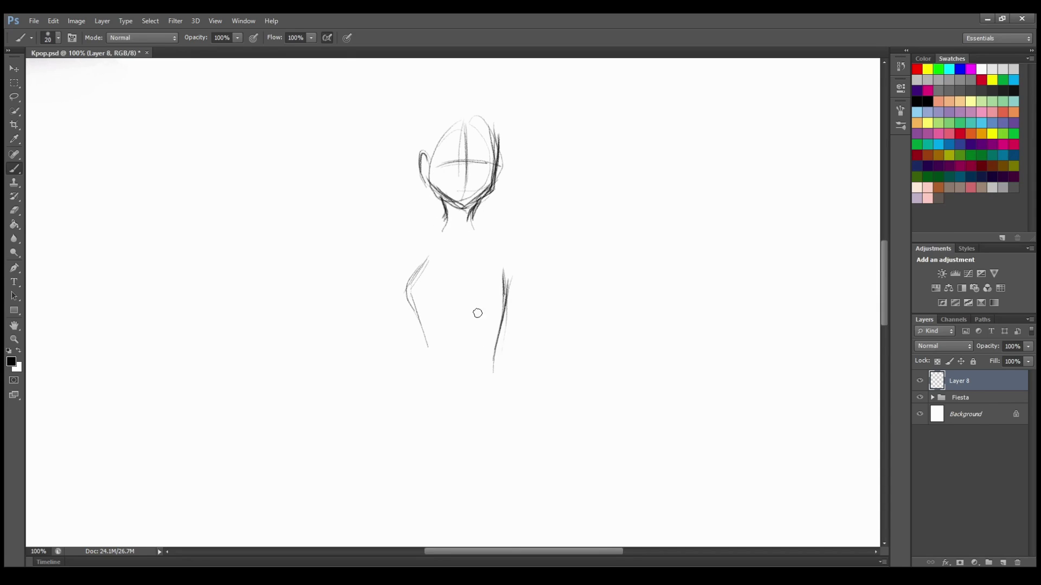
{"action": "left_click_drag", "start_coordinate": [427, 261], "coordinate": [428, 371]}
{"action": "left_click_drag", "start_coordinate": [428, 315], "coordinate": [398, 491]}
{"action": "mouse_move", "coordinate": [500, 327]}
{"action": "left_mouse_down"}
{"action": "mouse_move", "coordinate": [524, 402]}
{"action": "mouse_move", "coordinate": [509, 509]}
{"action": "left_mouse_up"}
{"action": "left_click_drag", "start_coordinate": [463, 420], "coordinate": [460, 545]}
{"action": "left_click_drag", "start_coordinate": [501, 320], "coordinate": [509, 509]}
{"action": "left_click_drag", "start_coordinate": [454, 475], "coordinate": [433, 537]}
{"action": "left_click_drag", "start_coordinate": [422, 384], "coordinate": [398, 521]}
{"action": "left_click_drag", "start_coordinate": [424, 355], "coordinate": [394, 528]}
{"action": "left_click_drag", "start_coordinate": [501, 325], "coordinate": [493, 389]}
{"action": "left_click_drag", "start_coordinate": [497, 362], "coordinate": [525, 419]}
Step: Sketch the shoulders, the lowered arm with its hand and the start of the opposite raised arm
{"action": "mouse_move", "coordinate": [498, 326]}
{"action": "left_mouse_down"}
{"action": "mouse_move", "coordinate": [512, 266]}
{"action": "mouse_move", "coordinate": [546, 313]}
{"action": "left_mouse_up"}
{"action": "mouse_move", "coordinate": [508, 296]}
{"action": "left_mouse_down"}
{"action": "mouse_move", "coordinate": [529, 265]}
{"action": "mouse_move", "coordinate": [530, 341]}
{"action": "left_mouse_up"}
{"action": "left_click_drag", "start_coordinate": [524, 248], "coordinate": [552, 340]}
{"action": "left_click_drag", "start_coordinate": [529, 278], "coordinate": [552, 341]}
{"action": "left_click_drag", "start_coordinate": [509, 298], "coordinate": [539, 368]}
{"action": "left_click_drag", "start_coordinate": [530, 362], "coordinate": [573, 426]}
{"action": "left_click_drag", "start_coordinate": [552, 340], "coordinate": [594, 445]}
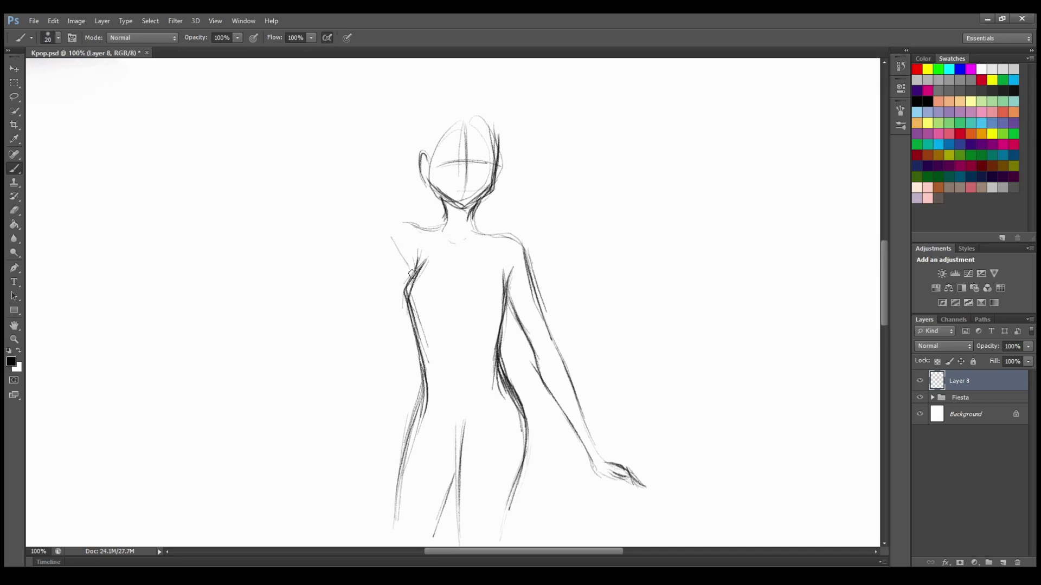
{"action": "mouse_move", "coordinate": [394, 240]}
{"action": "left_mouse_down"}
{"action": "mouse_move", "coordinate": [367, 162]}
{"action": "mouse_move", "coordinate": [387, 128]}
{"action": "left_mouse_up"}
{"action": "left_click_drag", "start_coordinate": [393, 164], "coordinate": [421, 227]}
Step: Erase the guide lines inside the face and rough in the nose, undoing the unwanted strokes
{"action": "key", "text": "z"}
{"action": "left_click_drag", "start_coordinate": [461, 148], "coordinate": [521, 147]}
{"action": "key", "text": "e"}
{"action": "mouse_move", "coordinate": [413, 122]}
{"action": "left_mouse_down"}
{"action": "mouse_move", "coordinate": [477, 73]}
{"action": "mouse_move", "coordinate": [532, 232]}
{"action": "mouse_move", "coordinate": [475, 285]}
{"action": "left_mouse_up"}
{"action": "key", "text": "b"}
{"action": "left_click_drag", "start_coordinate": [484, 207], "coordinate": [486, 291]}
{"action": "mouse_move", "coordinate": [411, 191]}
{"action": "left_mouse_down"}
{"action": "mouse_move", "coordinate": [465, 206]}
{"action": "mouse_move", "coordinate": [436, 209]}
{"action": "mouse_move", "coordinate": [431, 176]}
{"action": "mouse_move", "coordinate": [455, 180]}
{"action": "left_mouse_up"}
{"action": "left_click_drag", "start_coordinate": [419, 156], "coordinate": [473, 169]}
{"action": "key", "text": "ctrl+alt+z"}
{"action": "key", "text": "ctrl+alt+z"}
{"action": "key", "text": "e"}
{"action": "key", "text": "b"}
{"action": "mouse_move", "coordinate": [486, 288]}
{"action": "left_mouse_down"}
{"action": "mouse_move", "coordinate": [456, 282]}
{"action": "mouse_move", "coordinate": [491, 284]}
{"action": "mouse_move", "coordinate": [470, 290]}
{"action": "left_mouse_up"}
{"action": "key", "text": "ctrl+alt+z"}
{"action": "key", "text": "ctrl+alt+z"}
Step: Sketch the eyes, eyebrows and mouth, and strengthen the outlines around the jaw and neck
{"action": "mouse_move", "coordinate": [509, 204]}
{"action": "left_mouse_down"}
{"action": "mouse_move", "coordinate": [548, 195]}
{"action": "mouse_move", "coordinate": [575, 207]}
{"action": "left_mouse_up"}
{"action": "left_click_drag", "start_coordinate": [458, 202], "coordinate": [414, 184]}
{"action": "mouse_move", "coordinate": [518, 197]}
{"action": "left_mouse_down"}
{"action": "mouse_move", "coordinate": [520, 207]}
{"action": "mouse_move", "coordinate": [532, 198]}
{"action": "mouse_move", "coordinate": [539, 220]}
{"action": "left_mouse_up"}
{"action": "left_click_drag", "start_coordinate": [416, 194], "coordinate": [425, 202]}
{"action": "mouse_move", "coordinate": [514, 187]}
{"action": "left_mouse_down"}
{"action": "mouse_move", "coordinate": [555, 157]}
{"action": "mouse_move", "coordinate": [560, 242]}
{"action": "mouse_move", "coordinate": [492, 318]}
{"action": "left_mouse_up"}
{"action": "left_click_drag", "start_coordinate": [462, 319], "coordinate": [373, 255]}
{"action": "left_click_drag", "start_coordinate": [414, 302], "coordinate": [420, 352]}
{"action": "left_click_drag", "start_coordinate": [356, 194], "coordinate": [342, 197]}
{"action": "scroll", "coordinate": [342, 196], "scroll_direction": "up", "scroll_amount": 3}
{"action": "left_click_drag", "start_coordinate": [408, 247], "coordinate": [460, 268]}
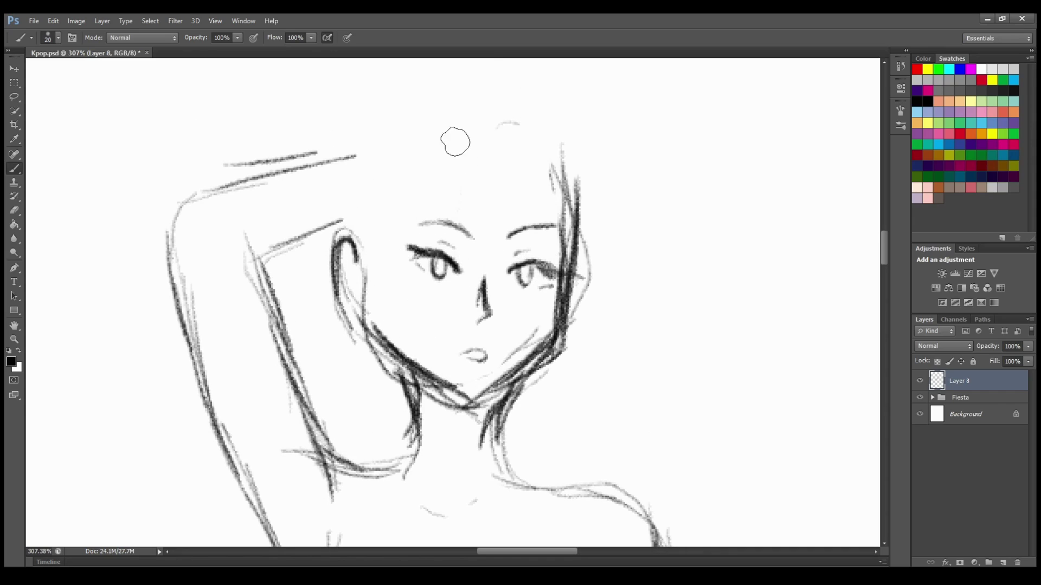
Step: Sketch long hair strands falling past the ear beside the raised arm and the first strands of the fringe
{"action": "left_click_drag", "start_coordinate": [400, 146], "coordinate": [355, 233]}
{"action": "left_click_drag", "start_coordinate": [430, 121], "coordinate": [361, 219]}
{"action": "left_click_drag", "start_coordinate": [387, 146], "coordinate": [326, 341]}
{"action": "key", "text": "ctrl+z"}
{"action": "left_click_drag", "start_coordinate": [453, 134], "coordinate": [313, 501]}
{"action": "left_click_drag", "start_coordinate": [399, 211], "coordinate": [301, 445]}
{"action": "left_click_drag", "start_coordinate": [465, 112], "coordinate": [404, 260]}
{"action": "left_click_drag", "start_coordinate": [474, 130], "coordinate": [461, 255]}
{"action": "left_click_drag", "start_coordinate": [510, 204], "coordinate": [480, 271]}
Step: Sketch the hair on the lowered-arm side, running from the crown past the cheek to the shoulder
{"action": "left_click_drag", "start_coordinate": [561, 130], "coordinate": [588, 342]}
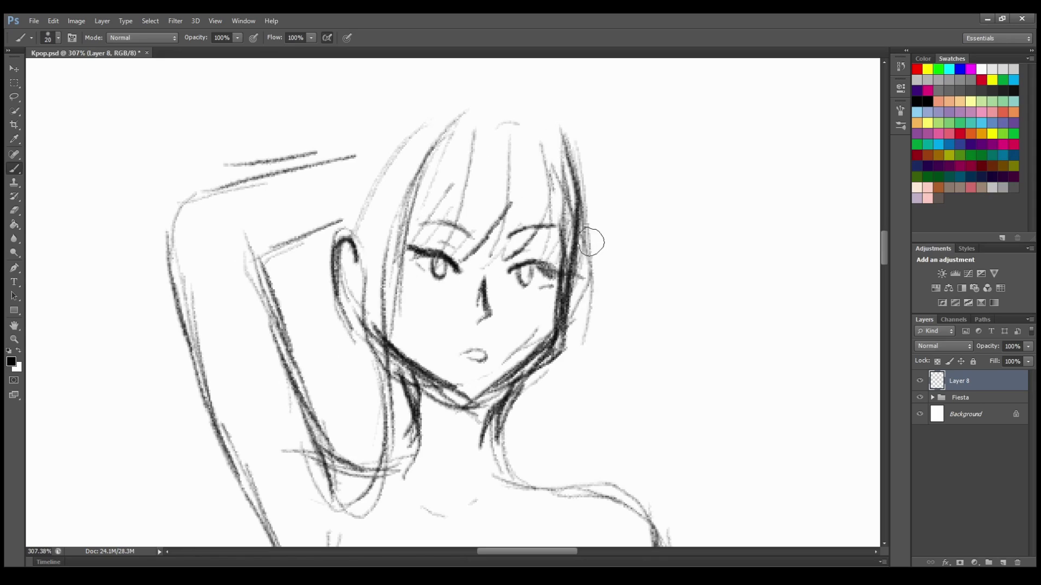
{"action": "left_click_drag", "start_coordinate": [591, 238], "coordinate": [545, 509]}
{"action": "left_click_drag", "start_coordinate": [553, 373], "coordinate": [559, 504]}
{"action": "left_click_drag", "start_coordinate": [566, 389], "coordinate": [575, 514]}
{"action": "left_click_drag", "start_coordinate": [554, 129], "coordinate": [579, 247]}
{"action": "left_click_drag", "start_coordinate": [547, 136], "coordinate": [536, 246]}
Step: Fill in the fringe with strands running from the crown down to the eyebrows and eyes
{"action": "left_click_drag", "start_coordinate": [496, 205], "coordinate": [461, 254]}
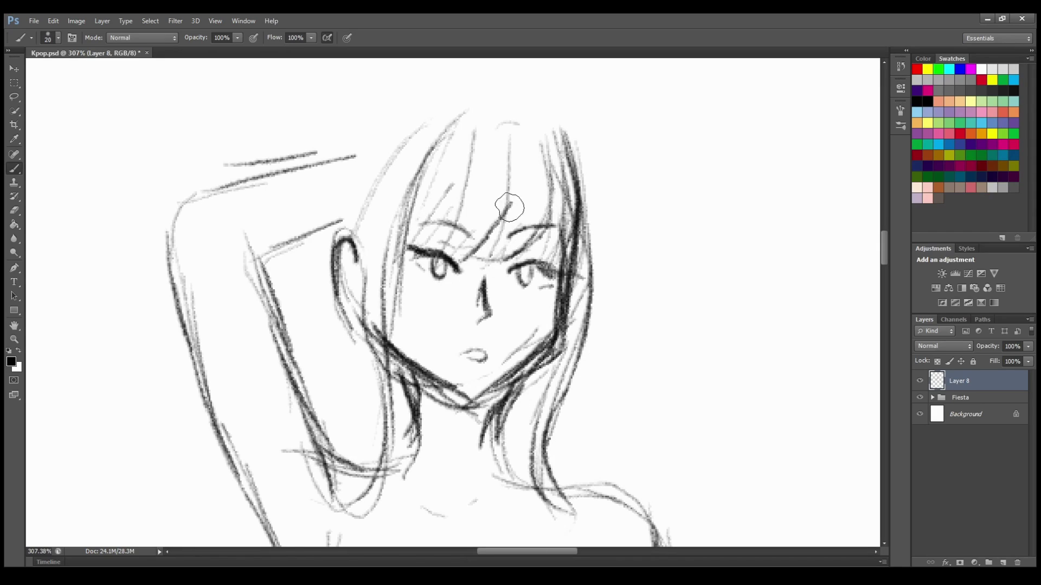
{"action": "left_click_drag", "start_coordinate": [515, 123], "coordinate": [472, 256]}
{"action": "left_click_drag", "start_coordinate": [481, 124], "coordinate": [425, 267]}
{"action": "left_click_drag", "start_coordinate": [512, 149], "coordinate": [483, 260]}
{"action": "left_click_drag", "start_coordinate": [461, 138], "coordinate": [406, 250]}
{"action": "left_click_drag", "start_coordinate": [585, 138], "coordinate": [540, 284]}
Step: Sketch the top of the head and the outer hair contour around the ear towards the raised arm
{"action": "left_click_drag", "start_coordinate": [428, 100], "coordinate": [339, 350]}
{"action": "left_click_drag", "start_coordinate": [375, 247], "coordinate": [345, 485]}
{"action": "left_click_drag", "start_coordinate": [396, 141], "coordinate": [488, 90]}
{"action": "left_click_drag", "start_coordinate": [539, 103], "coordinate": [575, 192]}
{"action": "left_click_drag", "start_coordinate": [487, 63], "coordinate": [317, 209]}
{"action": "left_click_drag", "start_coordinate": [401, 81], "coordinate": [304, 390]}
{"action": "key", "text": "ctrl+alt+z"}
{"action": "key", "text": "ctrl+alt+z"}
{"action": "left_click_drag", "start_coordinate": [487, 64], "coordinate": [317, 196]}
{"action": "left_click_drag", "start_coordinate": [305, 228], "coordinate": [307, 295]}
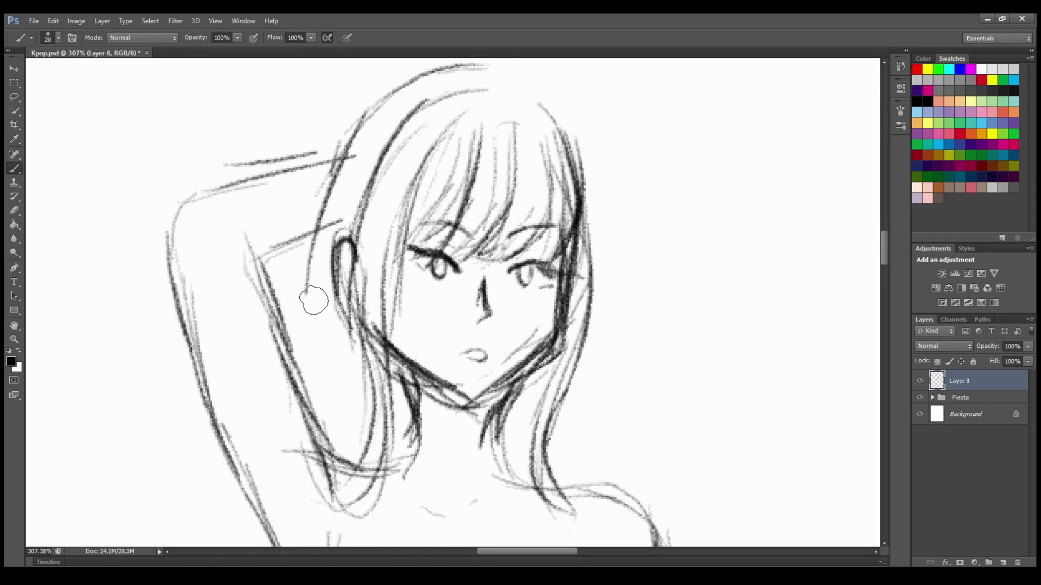
{"action": "left_click_drag", "start_coordinate": [341, 142], "coordinate": [303, 389]}
{"action": "scroll", "coordinate": [362, 336], "scroll_direction": "down", "scroll_amount": 1}
{"action": "scroll", "coordinate": [362, 337], "scroll_direction": "down", "scroll_amount": 1}
{"action": "scroll", "coordinate": [353, 356], "scroll_direction": "up", "scroll_amount": 1}
{"action": "scroll", "coordinate": [353, 356], "scroll_direction": "down", "scroll_amount": 4}
{"action": "left_click", "coordinate": [14, 339]}
{"action": "left_click_drag", "start_coordinate": [569, 302], "coordinate": [511, 302]}
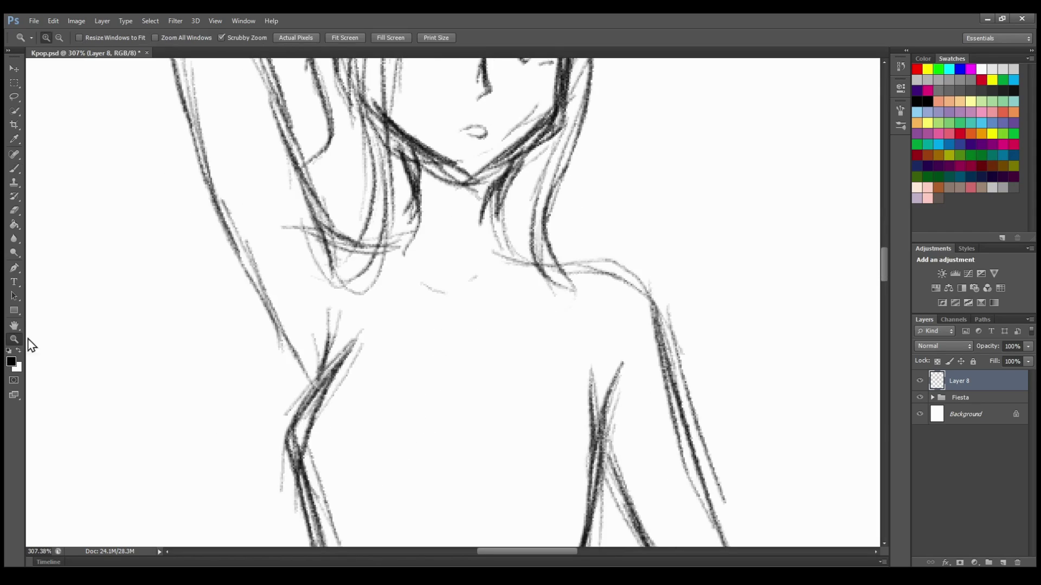
Step: Try out hair strands falling from the neck past the raised arm's shoulder, undoing the last strokes
{"action": "left_click_drag", "start_coordinate": [413, 196], "coordinate": [467, 196]}
{"action": "key", "text": "b"}
{"action": "mouse_move", "coordinate": [346, 214]}
{"action": "left_mouse_down"}
{"action": "mouse_move", "coordinate": [352, 234]}
{"action": "mouse_move", "coordinate": [328, 317]}
{"action": "left_mouse_up"}
{"action": "left_click_drag", "start_coordinate": [337, 205], "coordinate": [337, 317]}
{"action": "mouse_move", "coordinate": [296, 391]}
{"action": "left_mouse_down"}
{"action": "mouse_move", "coordinate": [249, 482]}
{"action": "mouse_move", "coordinate": [231, 567]}
{"action": "left_mouse_up"}
{"action": "scroll", "coordinate": [411, 470], "scroll_direction": "down", "scroll_amount": 3}
{"action": "key", "text": "ctrl+alt+z"}
{"action": "key", "text": "ctrl+alt+z"}
Step: Sketch the long hair behind the torso on the raised-arm side, ending in loose tips near the waist
{"action": "left_click_drag", "start_coordinate": [339, 105], "coordinate": [346, 223]}
{"action": "left_click_drag", "start_coordinate": [314, 297], "coordinate": [274, 408]}
{"action": "left_click_drag", "start_coordinate": [310, 320], "coordinate": [276, 528]}
{"action": "left_click_drag", "start_coordinate": [265, 491], "coordinate": [295, 528]}
{"action": "left_click_drag", "start_coordinate": [308, 493], "coordinate": [334, 535]}
{"action": "left_click_drag", "start_coordinate": [319, 470], "coordinate": [350, 531]}
Step: Sketch long hair strands on the lowered-arm side, running from the shoulder over the chest
{"action": "left_click_drag", "start_coordinate": [532, 111], "coordinate": [515, 251]}
{"action": "left_click_drag", "start_coordinate": [516, 211], "coordinate": [567, 460]}
{"action": "mouse_move", "coordinate": [480, 176]}
{"action": "left_mouse_down"}
{"action": "mouse_move", "coordinate": [506, 335]}
{"action": "mouse_move", "coordinate": [551, 417]}
{"action": "left_mouse_up"}
{"action": "left_click_drag", "start_coordinate": [490, 288], "coordinate": [557, 457]}
{"action": "left_click_drag", "start_coordinate": [507, 241], "coordinate": [560, 374]}
{"action": "left_click_drag", "start_coordinate": [512, 182], "coordinate": [581, 450]}
{"action": "mouse_move", "coordinate": [529, 127]}
{"action": "left_mouse_down"}
{"action": "mouse_move", "coordinate": [535, 345]}
{"action": "mouse_move", "coordinate": [441, 362]}
{"action": "left_mouse_up"}
Step: Erase stray lines on the upper part of the figure and try redrawing them
{"action": "scroll", "coordinate": [551, 365], "scroll_direction": "up", "scroll_amount": 3}
{"action": "key", "text": "z"}
{"action": "left_click_drag", "start_coordinate": [468, 196], "coordinate": [580, 195]}
{"action": "key", "text": "e"}
{"action": "mouse_move", "coordinate": [466, 133]}
{"action": "left_mouse_down"}
{"action": "mouse_move", "coordinate": [456, 161]}
{"action": "mouse_move", "coordinate": [470, 187]}
{"action": "left_mouse_up"}
{"action": "key", "text": "b"}
{"action": "mouse_move", "coordinate": [467, 140]}
{"action": "left_mouse_down"}
{"action": "mouse_move", "coordinate": [458, 193]}
{"action": "mouse_move", "coordinate": [372, 242]}
{"action": "left_mouse_up"}
{"action": "scroll", "coordinate": [465, 196], "scroll_direction": "up", "scroll_amount": 3}
{"action": "key", "text": "e"}
{"action": "key", "text": "ctrl+z"}
Step: Sketch the neckline of the strapless top across the chest
{"action": "left_click", "coordinate": [14, 340]}
{"action": "left_click_drag", "start_coordinate": [488, 336], "coordinate": [423, 337]}
{"action": "key", "text": "b"}
{"action": "scroll", "coordinate": [675, 382], "scroll_direction": "down", "scroll_amount": 1}
{"action": "mouse_move", "coordinate": [542, 190]}
{"action": "left_mouse_down"}
{"action": "mouse_move", "coordinate": [589, 208]}
{"action": "mouse_move", "coordinate": [653, 191]}
{"action": "left_mouse_up"}
Step: Sketch the garment's hem across the upper thighs and reinforce its edge at the lowered-arm hip
{"action": "scroll", "coordinate": [590, 227], "scroll_direction": "down", "scroll_amount": 3}
{"action": "mouse_move", "coordinate": [505, 380]}
{"action": "left_mouse_down"}
{"action": "mouse_move", "coordinate": [599, 357]}
{"action": "mouse_move", "coordinate": [726, 377]}
{"action": "left_mouse_up"}
{"action": "left_click_drag", "start_coordinate": [564, 374], "coordinate": [621, 393]}
{"action": "left_click_drag", "start_coordinate": [599, 365], "coordinate": [725, 374]}
{"action": "left_click_drag", "start_coordinate": [565, 373], "coordinate": [699, 384]}
{"action": "mouse_move", "coordinate": [711, 386]}
{"action": "left_mouse_down"}
{"action": "mouse_move", "coordinate": [697, 444]}
{"action": "mouse_move", "coordinate": [714, 389]}
{"action": "left_mouse_up"}
{"action": "left_click_drag", "start_coordinate": [696, 282], "coordinate": [712, 369]}
Step: Sketch fabric folds across the waist, hips and belly of the garment
{"action": "left_click_drag", "start_coordinate": [632, 259], "coordinate": [673, 243]}
{"action": "left_click_drag", "start_coordinate": [617, 277], "coordinate": [685, 262]}
{"action": "left_click_drag", "start_coordinate": [512, 383], "coordinate": [648, 320]}
{"action": "left_click_drag", "start_coordinate": [580, 319], "coordinate": [686, 291]}
{"action": "left_click_drag", "start_coordinate": [502, 142], "coordinate": [613, 203]}
{"action": "left_click_drag", "start_coordinate": [542, 177], "coordinate": [588, 214]}
{"action": "left_click_drag", "start_coordinate": [606, 165], "coordinate": [668, 156]}
{"action": "left_click_drag", "start_coordinate": [655, 163], "coordinate": [692, 138]}
{"action": "left_click_drag", "start_coordinate": [558, 252], "coordinate": [610, 248]}
{"action": "left_click_drag", "start_coordinate": [575, 300], "coordinate": [689, 277]}
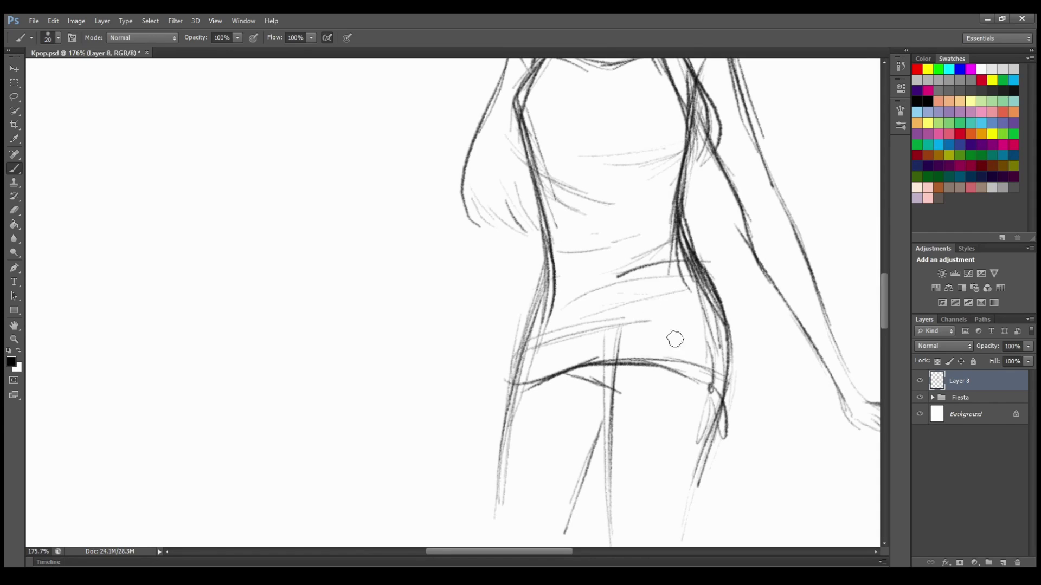
Step: Add a second line above the hem, strengthen the hip edge, and draw more diagonal folds up to the waist
{"action": "left_click_drag", "start_coordinate": [578, 344], "coordinate": [727, 388]}
{"action": "left_click_drag", "start_coordinate": [639, 315], "coordinate": [723, 324]}
{"action": "left_click_drag", "start_coordinate": [547, 309], "coordinate": [512, 374]}
{"action": "left_click_drag", "start_coordinate": [513, 357], "coordinate": [662, 289]}
{"action": "left_click_drag", "start_coordinate": [556, 284], "coordinate": [672, 234]}
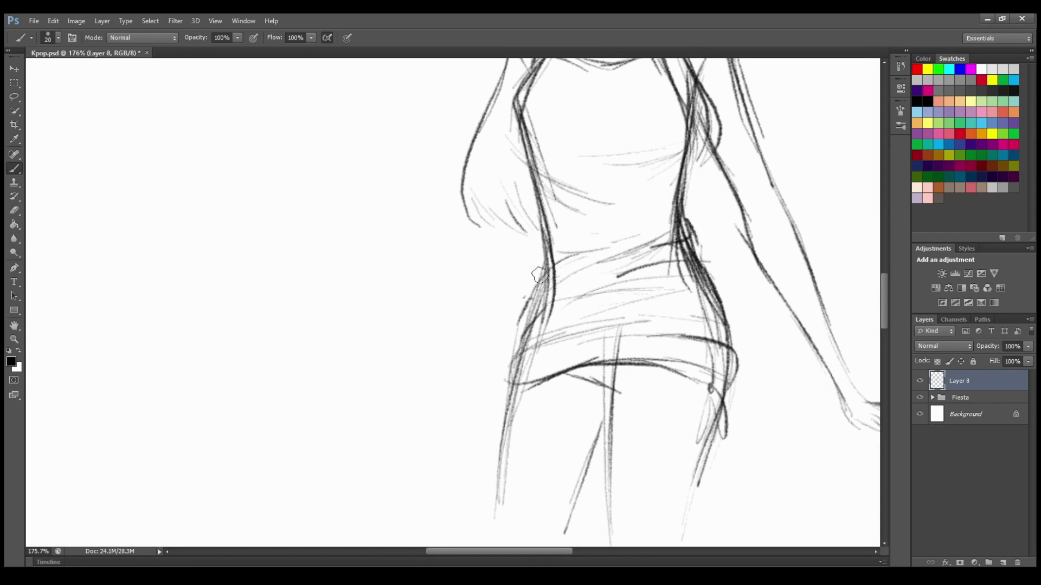
Step: Refine the neckline with gathers at its centre and add light folds below the bust
{"action": "scroll", "coordinate": [543, 258], "scroll_direction": "up", "scroll_amount": 3}
{"action": "left_click_drag", "start_coordinate": [549, 192], "coordinate": [608, 203]}
{"action": "mouse_move", "coordinate": [590, 216]}
{"action": "left_mouse_down"}
{"action": "mouse_move", "coordinate": [612, 225]}
{"action": "mouse_move", "coordinate": [602, 200]}
{"action": "left_mouse_up"}
{"action": "mouse_move", "coordinate": [542, 184]}
{"action": "left_mouse_down"}
{"action": "mouse_move", "coordinate": [513, 233]}
{"action": "mouse_move", "coordinate": [540, 342]}
{"action": "left_mouse_up"}
{"action": "left_click_drag", "start_coordinate": [532, 279], "coordinate": [646, 268]}
{"action": "left_click_drag", "start_coordinate": [620, 266], "coordinate": [653, 273]}
{"action": "scroll", "coordinate": [564, 125], "scroll_direction": "up", "scroll_amount": 5}
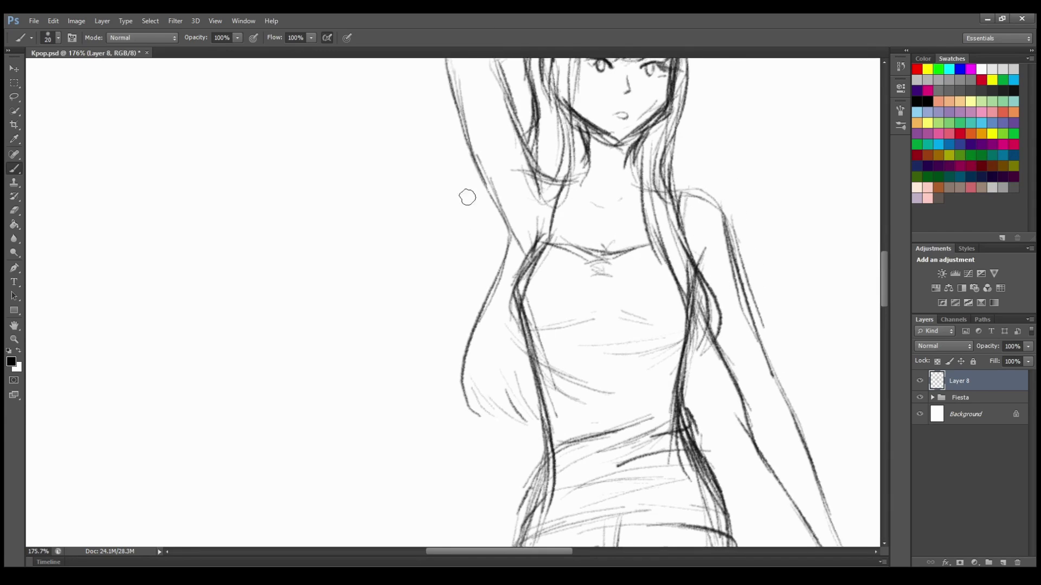
Step: Reinforce the jawline and draw a small round shape on the jaw beside the mouth
{"action": "double_click", "coordinate": [14, 340]}
{"action": "left_click", "coordinate": [345, 38]}
{"action": "left_click_drag", "start_coordinate": [605, 362], "coordinate": [699, 358]}
{"action": "left_click_drag", "start_coordinate": [70, 316], "coordinate": [93, 408]}
{"action": "scroll", "coordinate": [93, 409], "scroll_direction": "up", "scroll_amount": 9}
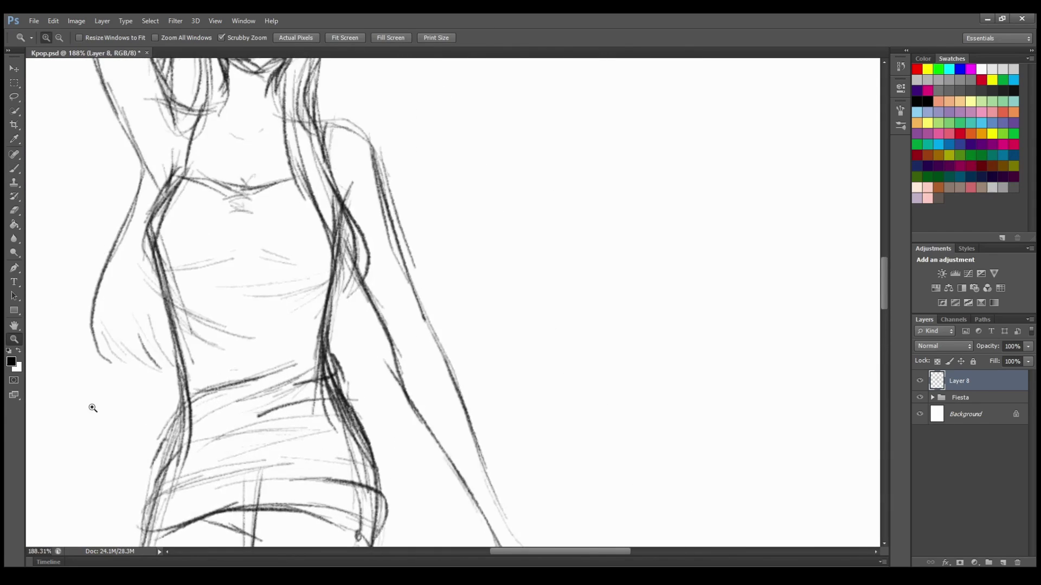
{"action": "key", "text": "b"}
{"action": "mouse_move", "coordinate": [206, 226]}
{"action": "left_mouse_down"}
{"action": "mouse_move", "coordinate": [244, 241]}
{"action": "mouse_move", "coordinate": [316, 217]}
{"action": "left_mouse_up"}
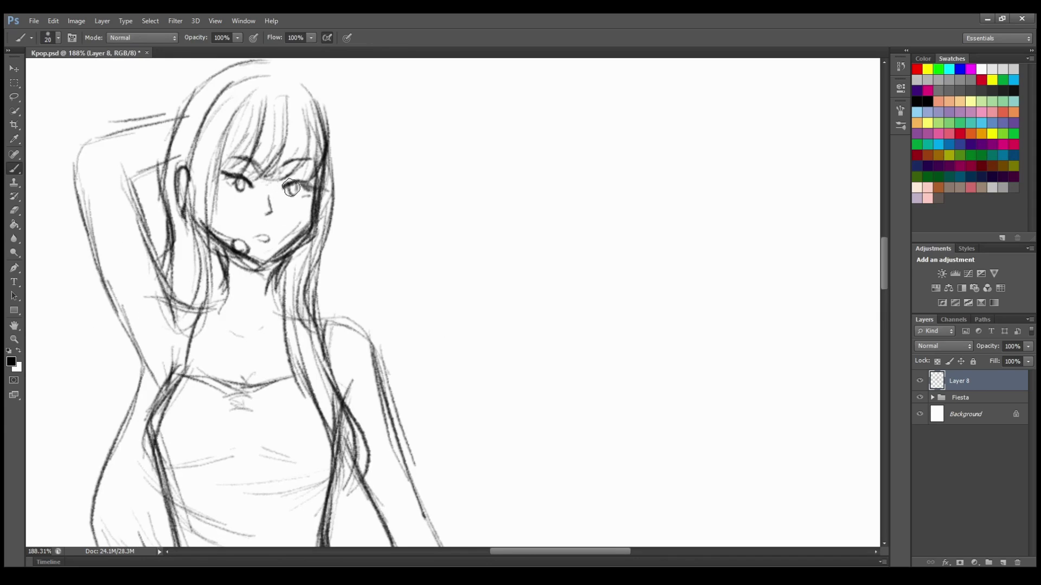
Step: Try erasing the mouth, nose and eye details of the face
{"action": "key", "text": "e"}
{"action": "left_click_drag", "start_coordinate": [261, 238], "coordinate": [271, 247]}
{"action": "left_click_drag", "start_coordinate": [297, 188], "coordinate": [297, 192]}
{"action": "mouse_move", "coordinate": [233, 165]}
{"action": "left_mouse_down"}
{"action": "mouse_move", "coordinate": [265, 174]}
{"action": "mouse_move", "coordinate": [322, 166]}
{"action": "left_mouse_up"}
{"action": "left_click_drag", "start_coordinate": [371, 196], "coordinate": [416, 220]}
{"action": "mouse_move", "coordinate": [426, 180]}
{"action": "left_mouse_down"}
{"action": "mouse_move", "coordinate": [428, 221]}
{"action": "mouse_move", "coordinate": [488, 212]}
{"action": "left_mouse_up"}
{"action": "left_click", "coordinate": [15, 339]}
{"action": "left_click_drag", "start_coordinate": [401, 325], "coordinate": [290, 355]}
{"action": "left_click_drag", "start_coordinate": [187, 76], "coordinate": [295, 82]}
Step: Undo the latest changes to the face
{"action": "key", "text": "ctrl+alt+z"}
{"action": "key", "text": "ctrl+alt+z"}
{"action": "key", "text": "ctrl+alt+z"}
{"action": "key", "text": "ctrl+alt+z"}
{"action": "key", "text": "ctrl+alt+z"}
{"action": "key", "text": "ctrl+alt+z"}
{"action": "key", "text": "ctrl+alt+z"}
{"action": "key", "text": "ctrl+alt+z"}
{"action": "key", "text": "ctrl+alt+z"}
{"action": "key", "text": "ctrl+alt+z"}
Step: Erase the facial features and redraw both eyes with upper lash lines and irises
{"action": "left_click_drag", "start_coordinate": [253, 208], "coordinate": [347, 209]}
{"action": "key", "text": "e"}
{"action": "mouse_move", "coordinate": [260, 208]}
{"action": "left_mouse_down"}
{"action": "mouse_move", "coordinate": [295, 233]}
{"action": "mouse_move", "coordinate": [393, 222]}
{"action": "left_mouse_up"}
{"action": "mouse_move", "coordinate": [336, 260]}
{"action": "left_mouse_down"}
{"action": "mouse_move", "coordinate": [324, 315]}
{"action": "mouse_move", "coordinate": [258, 244]}
{"action": "mouse_move", "coordinate": [163, 263]}
{"action": "left_mouse_up"}
{"action": "key", "text": "z"}
{"action": "left_click_drag", "start_coordinate": [480, 255], "coordinate": [588, 255]}
{"action": "left_click_drag", "start_coordinate": [303, 152], "coordinate": [412, 158]}
{"action": "key", "text": "b"}
{"action": "mouse_move", "coordinate": [376, 217]}
{"action": "left_mouse_down"}
{"action": "mouse_move", "coordinate": [442, 241]}
{"action": "mouse_move", "coordinate": [561, 229]}
{"action": "left_mouse_up"}
{"action": "left_click_drag", "start_coordinate": [411, 229], "coordinate": [419, 240]}
{"action": "left_click_drag", "start_coordinate": [513, 228], "coordinate": [533, 230]}
Step: Try erasing the lower fringe and redrawing the eyebrows and eye details beneath it
{"action": "key", "text": "e"}
{"action": "left_click_drag", "start_coordinate": [393, 174], "coordinate": [469, 186]}
{"action": "key", "text": "b"}
{"action": "mouse_move", "coordinate": [378, 217]}
{"action": "left_mouse_down"}
{"action": "mouse_move", "coordinate": [421, 216]}
{"action": "mouse_move", "coordinate": [402, 238]}
{"action": "left_mouse_up"}
{"action": "mouse_move", "coordinate": [553, 233]}
{"action": "left_mouse_down"}
{"action": "mouse_move", "coordinate": [539, 242]}
{"action": "mouse_move", "coordinate": [525, 212]}
{"action": "left_mouse_up"}
{"action": "left_click_drag", "start_coordinate": [417, 206], "coordinate": [431, 212]}
{"action": "left_click_drag", "start_coordinate": [394, 181], "coordinate": [451, 200]}
{"action": "left_click_drag", "start_coordinate": [505, 195], "coordinate": [558, 177]}
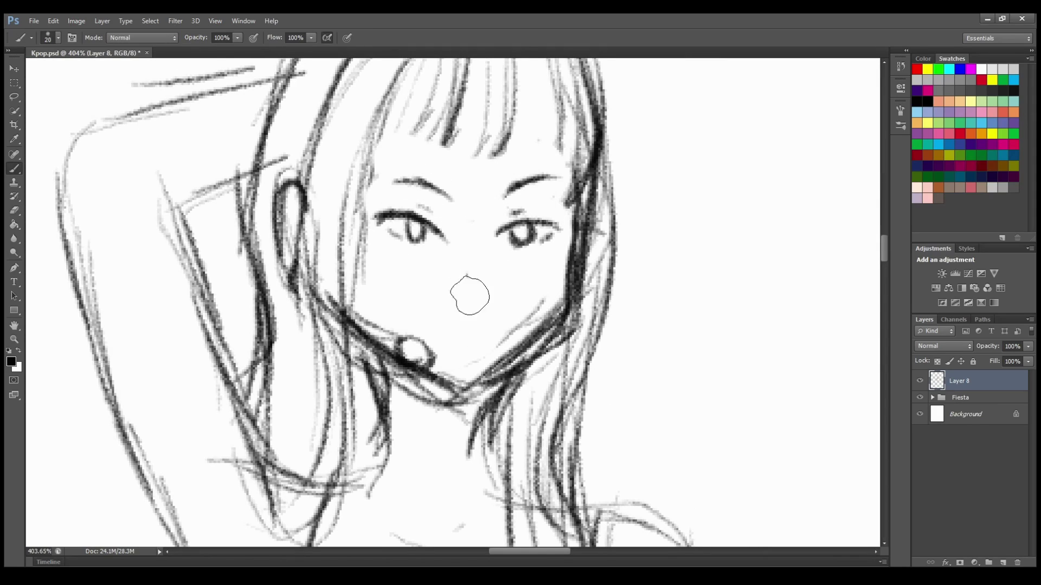
Step: Undo the fringe, eyebrow and eye detail changes
{"action": "key", "text": "ctrl+alt+z"}
{"action": "key", "text": "ctrl+alt+z"}
{"action": "key", "text": "ctrl+alt+z"}
{"action": "key", "text": "ctrl+alt+z"}
{"action": "key", "text": "ctrl+alt+z"}
{"action": "key", "text": "ctrl+alt+z"}
{"action": "key", "text": "ctrl+alt+z"}
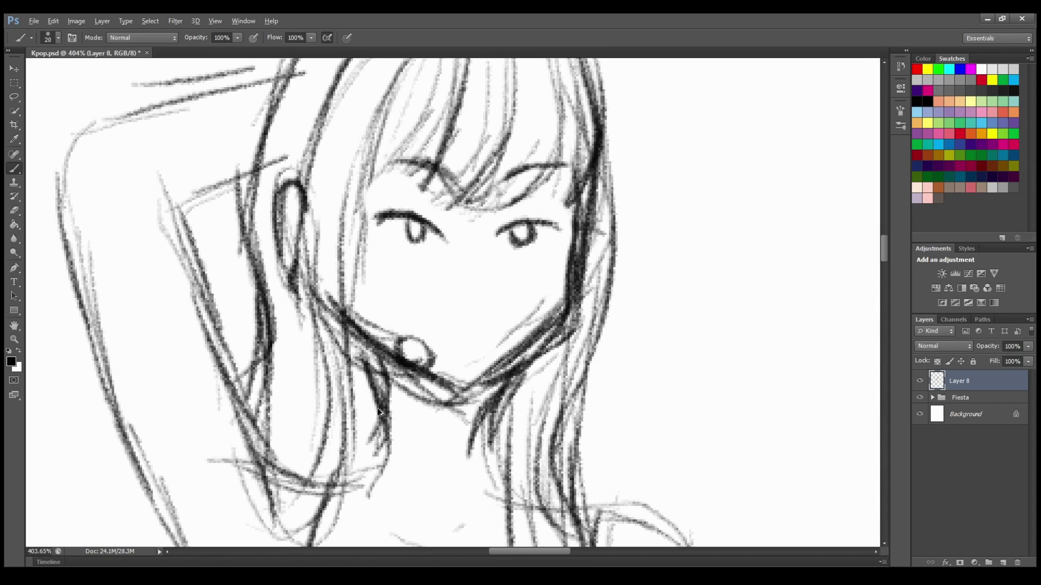
Step: Clear the entire second character sketch from Layer 8
{"action": "double_click", "coordinate": [14, 339]}
{"action": "left_click_drag", "start_coordinate": [477, 417], "coordinate": [480, 307]}
{"action": "key", "text": "e"}
{"action": "mouse_move", "coordinate": [453, 157]}
{"action": "left_mouse_down"}
{"action": "mouse_move", "coordinate": [442, 90]}
{"action": "mouse_move", "coordinate": [575, 402]}
{"action": "left_mouse_up"}
{"action": "key", "text": "z"}
{"action": "left_click_drag", "start_coordinate": [569, 239], "coordinate": [486, 228]}
{"action": "scroll", "coordinate": [513, 305], "scroll_direction": "down", "scroll_amount": 2}
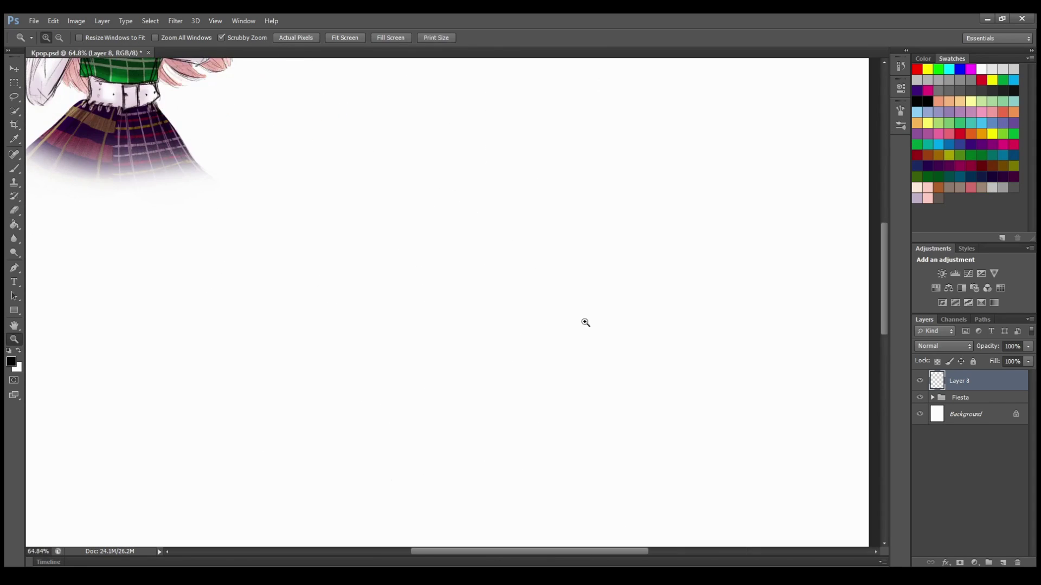
Step: Sketch a new head as a circle with facial guidelines and jaw lines on the empty layer
{"action": "key", "text": "b"}
{"action": "key", "text": "ctrl+1"}
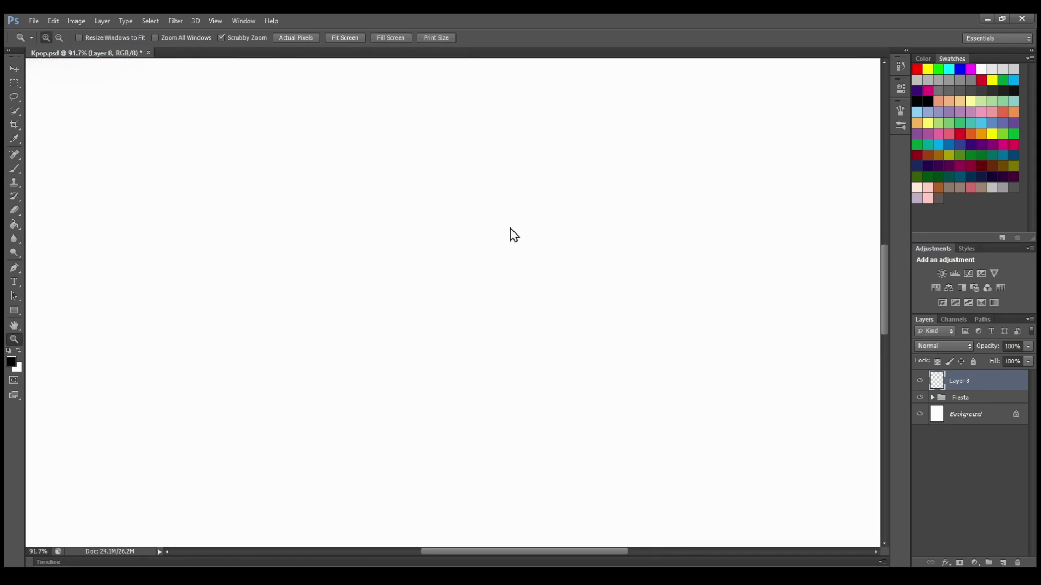
{"action": "left_click_drag", "start_coordinate": [463, 116], "coordinate": [503, 139]}
{"action": "left_click_drag", "start_coordinate": [458, 198], "coordinate": [465, 112]}
{"action": "mouse_move", "coordinate": [432, 157]}
{"action": "left_mouse_down"}
{"action": "mouse_move", "coordinate": [430, 128]}
{"action": "mouse_move", "coordinate": [446, 226]}
{"action": "mouse_move", "coordinate": [463, 230]}
{"action": "mouse_move", "coordinate": [441, 216]}
{"action": "left_mouse_up"}
Step: Sketch long lines for both sides of the body below the new head
{"action": "left_click_drag", "start_coordinate": [508, 302], "coordinate": [483, 422]}
{"action": "left_click_drag", "start_coordinate": [391, 274], "coordinate": [380, 420]}
{"action": "left_click_drag", "start_coordinate": [384, 309], "coordinate": [373, 490]}
{"action": "left_click_drag", "start_coordinate": [515, 303], "coordinate": [486, 458]}
{"action": "left_click_drag", "start_coordinate": [504, 423], "coordinate": [497, 471]}
Step: Sketch a second, lower head with facial guidelines, jaw and ear overlapping one side of the first body
{"action": "scroll", "coordinate": [551, 358], "scroll_direction": "down", "scroll_amount": 2}
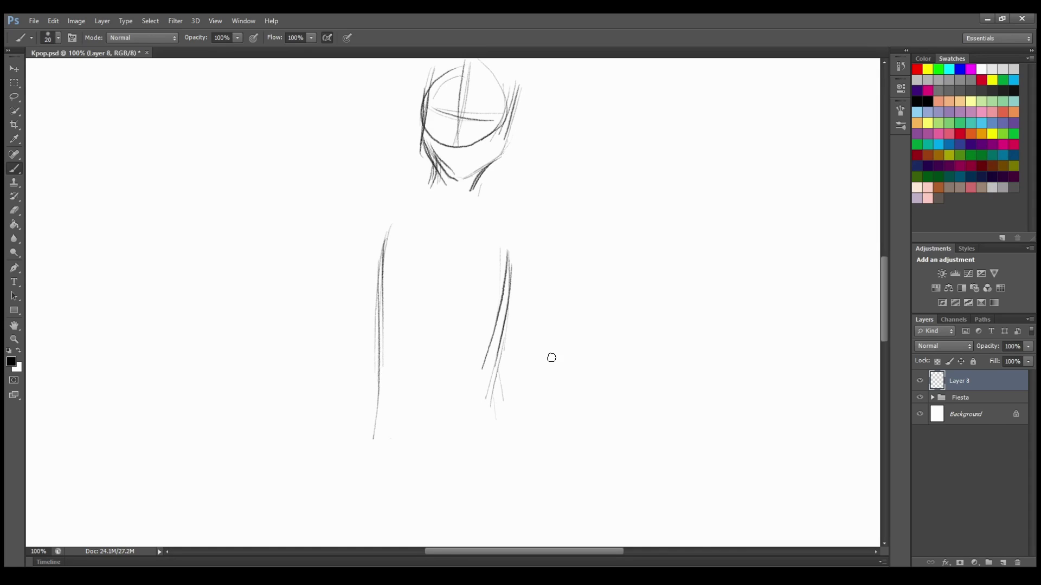
{"action": "left_click_drag", "start_coordinate": [491, 238], "coordinate": [544, 288]}
{"action": "key", "text": "ctrl+z"}
{"action": "left_click_drag", "start_coordinate": [500, 208], "coordinate": [532, 274]}
{"action": "left_click_drag", "start_coordinate": [524, 207], "coordinate": [537, 296]}
{"action": "mouse_move", "coordinate": [497, 210]}
{"action": "left_mouse_down"}
{"action": "mouse_move", "coordinate": [510, 298]}
{"action": "mouse_move", "coordinate": [549, 250]}
{"action": "left_mouse_up"}
{"action": "mouse_move", "coordinate": [474, 225]}
{"action": "left_mouse_down"}
{"action": "mouse_move", "coordinate": [484, 296]}
{"action": "mouse_move", "coordinate": [548, 269]}
{"action": "left_mouse_up"}
{"action": "left_click_drag", "start_coordinate": [548, 269], "coordinate": [544, 252]}
Step: Sketch both sides of the second figure's torso from the chest through the waist to the hips
{"action": "left_click_drag", "start_coordinate": [485, 335], "coordinate": [468, 379]}
{"action": "left_click_drag", "start_coordinate": [564, 344], "coordinate": [554, 434]}
{"action": "left_click_drag", "start_coordinate": [561, 417], "coordinate": [573, 467]}
{"action": "left_click_drag", "start_coordinate": [471, 368], "coordinate": [509, 449]}
{"action": "left_click_drag", "start_coordinate": [495, 431], "coordinate": [498, 498]}
{"action": "scroll", "coordinate": [512, 340], "scroll_direction": "down", "scroll_amount": 3}
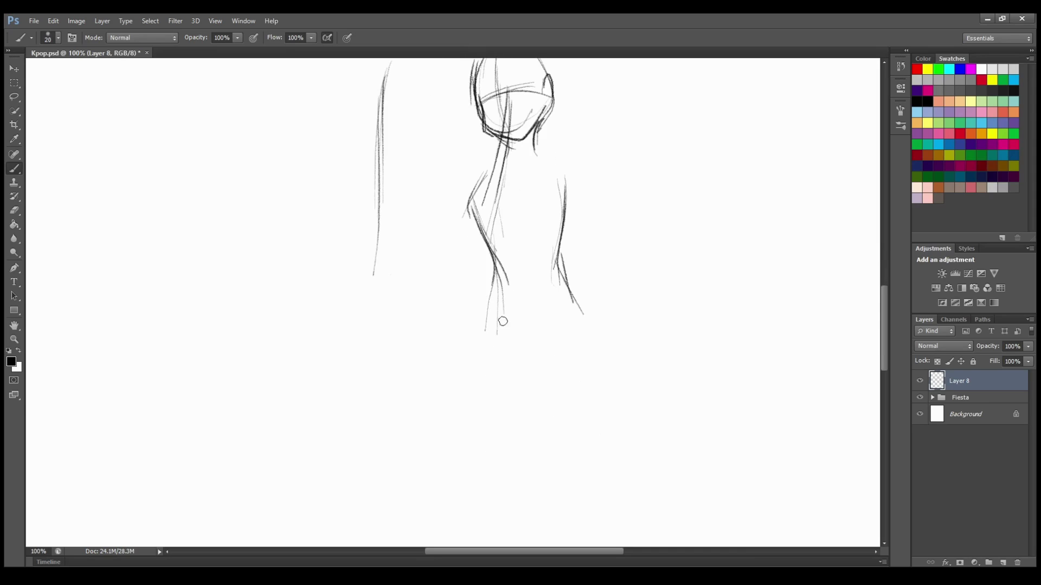
Step: Sketch the second figure's straight standing leg below the hips, from the thigh through the knee to the calf
{"action": "left_click_drag", "start_coordinate": [486, 309], "coordinate": [480, 414]}
{"action": "left_click_drag", "start_coordinate": [493, 279], "coordinate": [486, 436]}
{"action": "left_click_drag", "start_coordinate": [534, 342], "coordinate": [498, 493]}
{"action": "scroll", "coordinate": [472, 443], "scroll_direction": "down", "scroll_amount": 3}
{"action": "left_click_drag", "start_coordinate": [483, 277], "coordinate": [479, 340]}
{"action": "left_click_drag", "start_coordinate": [485, 245], "coordinate": [490, 341]}
{"action": "left_click_drag", "start_coordinate": [532, 269], "coordinate": [525, 309]}
{"action": "mouse_move", "coordinate": [517, 315]}
{"action": "left_mouse_down"}
{"action": "mouse_move", "coordinate": [515, 371]}
{"action": "mouse_move", "coordinate": [484, 428]}
{"action": "left_mouse_up"}
{"action": "mouse_move", "coordinate": [488, 309]}
{"action": "left_mouse_down"}
{"action": "mouse_move", "coordinate": [465, 443]}
{"action": "mouse_move", "coordinate": [482, 370]}
{"action": "mouse_move", "coordinate": [481, 447]}
{"action": "left_mouse_up"}
{"action": "key", "text": "ctrl+z"}
{"action": "left_click_drag", "start_coordinate": [523, 302], "coordinate": [519, 362]}
{"action": "left_click_drag", "start_coordinate": [518, 356], "coordinate": [521, 393]}
{"action": "left_click_drag", "start_coordinate": [521, 369], "coordinate": [492, 449]}
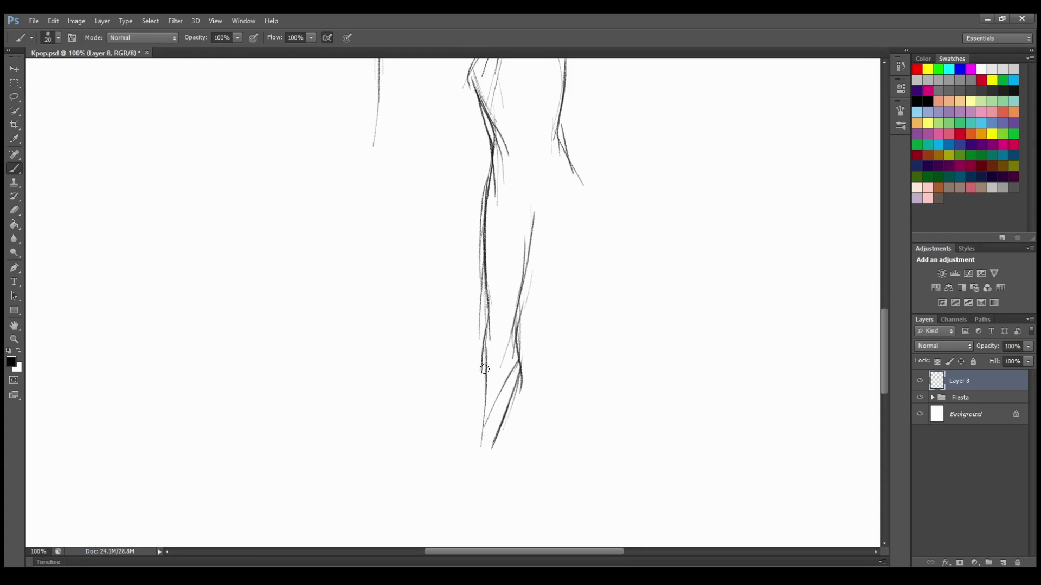
Step: Extend the standing leg to the ankle and sketch its pointed foot
{"action": "left_click_drag", "start_coordinate": [482, 394], "coordinate": [468, 505]}
{"action": "left_click_drag", "start_coordinate": [479, 478], "coordinate": [442, 517]}
{"action": "left_click_drag", "start_coordinate": [445, 519], "coordinate": [491, 507]}
{"action": "key", "text": "ctrl+z"}
{"action": "left_click_drag", "start_coordinate": [467, 498], "coordinate": [433, 516]}
{"action": "left_click_drag", "start_coordinate": [433, 519], "coordinate": [495, 511]}
Step: Sketch the second figure's other leg kicked out backward, with thigh, bent knee, calf and heel
{"action": "mouse_move", "coordinate": [533, 204]}
{"action": "left_mouse_down"}
{"action": "mouse_move", "coordinate": [602, 359]}
{"action": "mouse_move", "coordinate": [585, 320]}
{"action": "left_mouse_up"}
{"action": "key", "text": "ctrl+z"}
{"action": "mouse_move", "coordinate": [560, 144]}
{"action": "left_mouse_down"}
{"action": "mouse_move", "coordinate": [590, 218]}
{"action": "mouse_move", "coordinate": [604, 304]}
{"action": "left_mouse_up"}
{"action": "left_click_drag", "start_coordinate": [559, 291], "coordinate": [613, 346]}
{"action": "left_click_drag", "start_coordinate": [610, 308], "coordinate": [718, 380]}
{"action": "left_click_drag", "start_coordinate": [658, 363], "coordinate": [747, 402]}
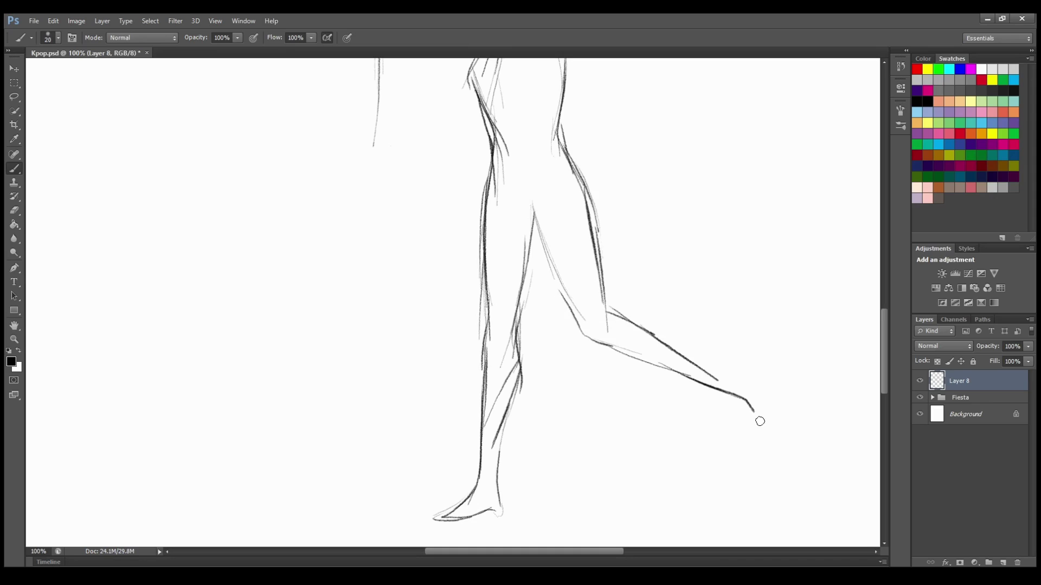
Step: Strengthen the second figure's outer hip line and the inner thigh lines of both legs
{"action": "scroll", "coordinate": [685, 125], "scroll_direction": "up", "scroll_amount": 5}
{"action": "left_click_drag", "start_coordinate": [559, 303], "coordinate": [595, 460]}
{"action": "left_click_drag", "start_coordinate": [531, 374], "coordinate": [585, 504]}
{"action": "left_click_drag", "start_coordinate": [608, 425], "coordinate": [608, 473]}
{"action": "left_click_drag", "start_coordinate": [544, 396], "coordinate": [515, 478]}
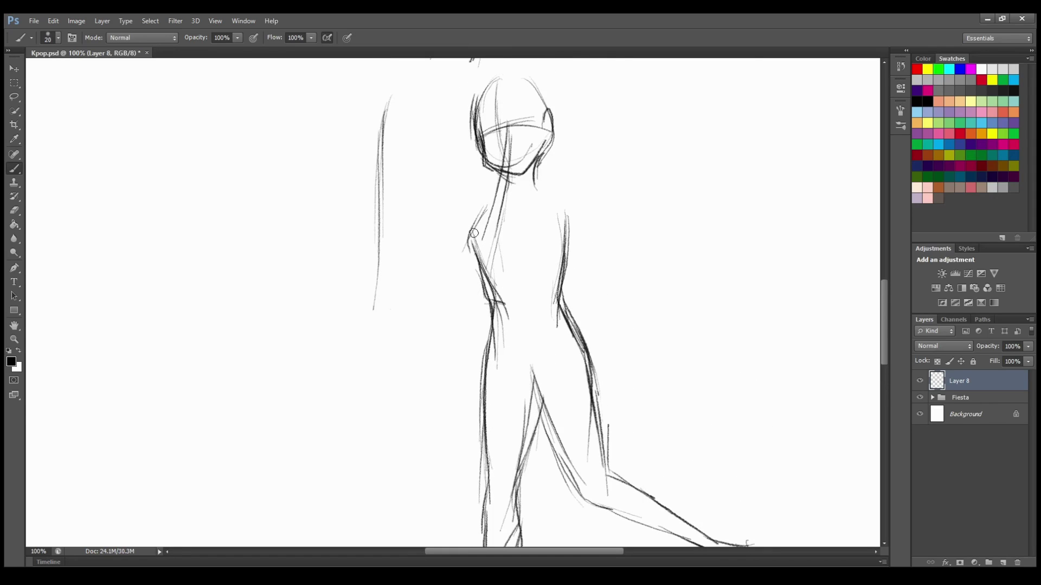
Step: Sketch a short flared skirt from the second figure's waist, with a wavy hem across both thighs
{"action": "left_click_drag", "start_coordinate": [495, 305], "coordinate": [453, 416]}
{"action": "left_click_drag", "start_coordinate": [457, 406], "coordinate": [492, 412]}
{"action": "left_click_drag", "start_coordinate": [478, 406], "coordinate": [617, 395]}
{"action": "left_click_drag", "start_coordinate": [575, 308], "coordinate": [616, 396]}
{"action": "left_click_drag", "start_coordinate": [454, 411], "coordinate": [485, 424]}
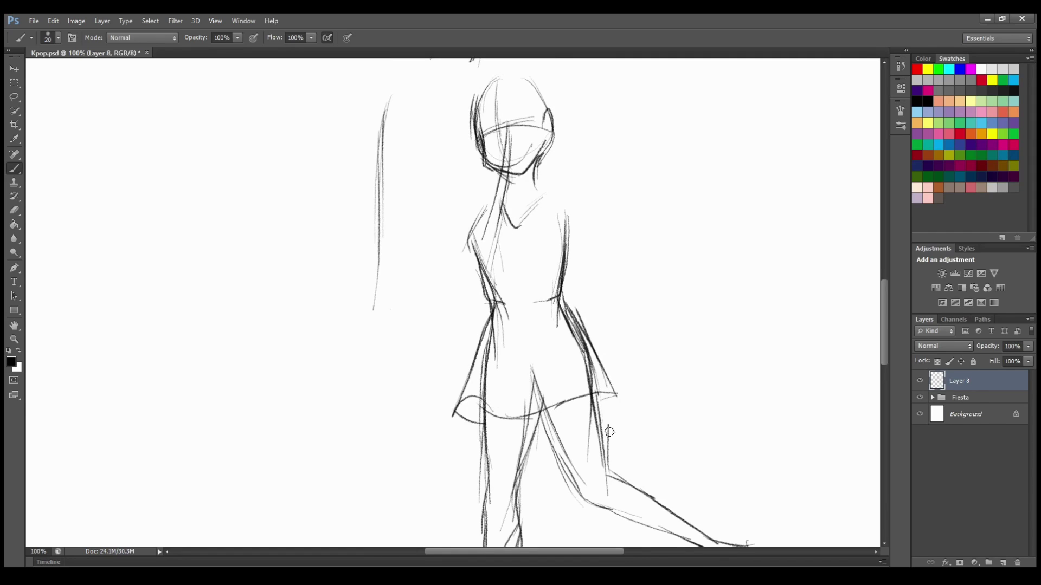
{"action": "left_click_drag", "start_coordinate": [615, 398], "coordinate": [595, 416]}
{"action": "scroll", "coordinate": [535, 340], "scroll_direction": "down", "scroll_amount": 3}
{"action": "left_click_drag", "start_coordinate": [482, 281], "coordinate": [604, 270]}
Step: Erase the facial guidelines inside the second figure's head
{"action": "scroll", "coordinate": [448, 379], "scroll_direction": "up", "scroll_amount": 6}
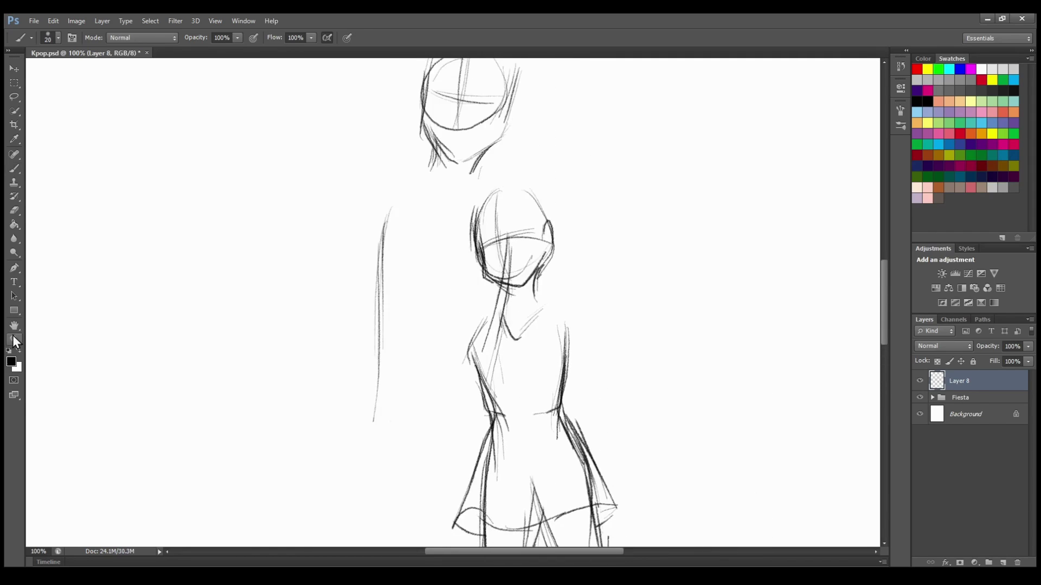
{"action": "left_click", "coordinate": [14, 339]}
{"action": "left_click_drag", "start_coordinate": [465, 252], "coordinate": [517, 252]}
{"action": "key", "text": "e"}
{"action": "left_click", "coordinate": [58, 38]}
{"action": "left_click_drag", "start_coordinate": [515, 174], "coordinate": [511, 291]}
{"action": "mouse_move", "coordinate": [534, 244]}
{"action": "left_mouse_down"}
{"action": "mouse_move", "coordinate": [537, 320]}
{"action": "mouse_move", "coordinate": [583, 250]}
{"action": "left_mouse_up"}
Step: Sketch the first figure's wrist and hand with spread fingers along the outer arm line
{"action": "key", "text": "b"}
{"action": "left_click_drag", "start_coordinate": [565, 346], "coordinate": [600, 313]}
{"action": "mouse_move", "coordinate": [305, 436]}
{"action": "left_mouse_down"}
{"action": "mouse_move", "coordinate": [300, 475]}
{"action": "mouse_move", "coordinate": [285, 416]}
{"action": "mouse_move", "coordinate": [277, 423]}
{"action": "mouse_move", "coordinate": [325, 446]}
{"action": "mouse_move", "coordinate": [313, 461]}
{"action": "mouse_move", "coordinate": [277, 416]}
{"action": "mouse_move", "coordinate": [281, 454]}
{"action": "mouse_move", "coordinate": [322, 492]}
{"action": "mouse_move", "coordinate": [296, 423]}
{"action": "mouse_move", "coordinate": [267, 414]}
{"action": "left_mouse_up"}
{"action": "key", "text": "e"}
{"action": "left_click_drag", "start_coordinate": [325, 477], "coordinate": [285, 430]}
{"action": "key", "text": "b"}
{"action": "left_click_drag", "start_coordinate": [284, 469], "coordinate": [304, 401]}
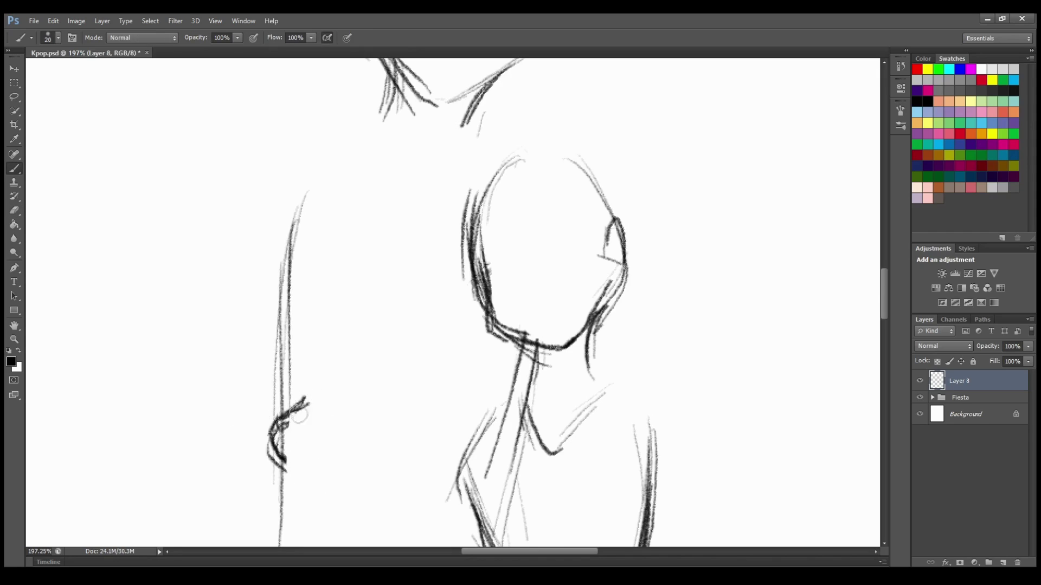
{"action": "mouse_move", "coordinate": [332, 440]}
{"action": "left_mouse_down"}
{"action": "mouse_move", "coordinate": [331, 469]}
{"action": "mouse_move", "coordinate": [293, 458]}
{"action": "mouse_move", "coordinate": [320, 471]}
{"action": "left_mouse_up"}
{"action": "left_click_drag", "start_coordinate": [288, 347], "coordinate": [271, 410]}
{"action": "left_click_drag", "start_coordinate": [302, 238], "coordinate": [291, 293]}
Step: Erase the crossing lines below the second figure's chin and redraw the neck and near shoulder line
{"action": "scroll", "coordinate": [289, 492], "scroll_direction": "down", "scroll_amount": 1}
{"action": "key", "text": "e"}
{"action": "mouse_move", "coordinate": [522, 321]}
{"action": "left_mouse_down"}
{"action": "mouse_move", "coordinate": [499, 390]}
{"action": "mouse_move", "coordinate": [505, 510]}
{"action": "left_mouse_up"}
{"action": "key", "text": "b"}
{"action": "mouse_move", "coordinate": [470, 410]}
{"action": "left_mouse_down"}
{"action": "mouse_move", "coordinate": [529, 347]}
{"action": "mouse_move", "coordinate": [470, 401]}
{"action": "left_mouse_up"}
{"action": "mouse_move", "coordinate": [506, 309]}
{"action": "left_mouse_down"}
{"action": "mouse_move", "coordinate": [483, 375]}
{"action": "mouse_move", "coordinate": [450, 237]}
{"action": "left_mouse_up"}
Step: Sketch the first figure's open collar flaps and the front opening running down the chest
{"action": "left_click_drag", "start_coordinate": [378, 80], "coordinate": [359, 190]}
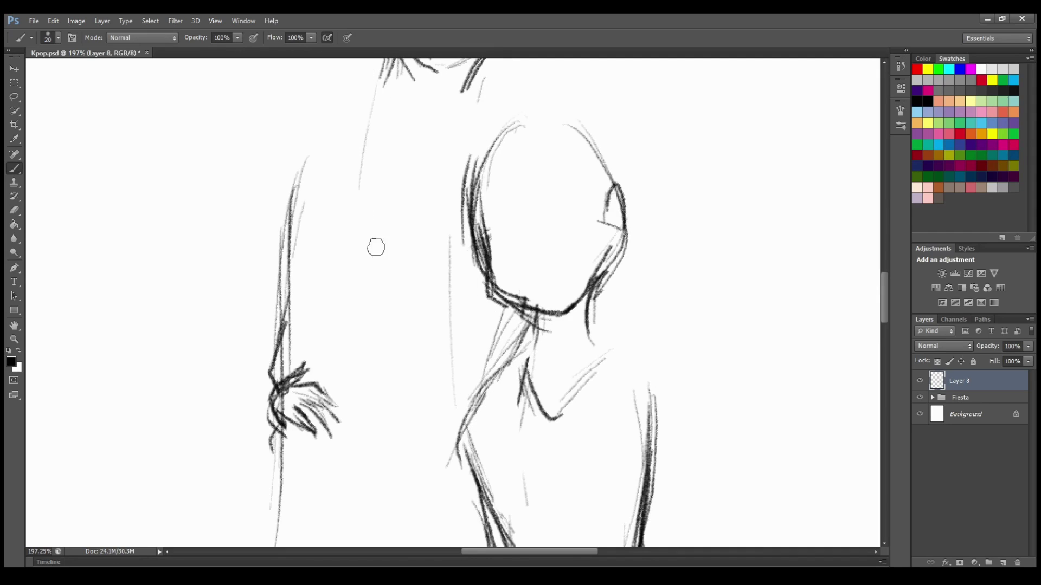
{"action": "left_click_drag", "start_coordinate": [346, 125], "coordinate": [373, 133]}
{"action": "mouse_move", "coordinate": [375, 84]}
{"action": "left_mouse_down"}
{"action": "mouse_move", "coordinate": [367, 200]}
{"action": "mouse_move", "coordinate": [379, 280]}
{"action": "left_mouse_up"}
{"action": "left_click_drag", "start_coordinate": [478, 81], "coordinate": [496, 142]}
{"action": "left_click_drag", "start_coordinate": [473, 85], "coordinate": [375, 295]}
{"action": "left_click_drag", "start_coordinate": [390, 254], "coordinate": [360, 432]}
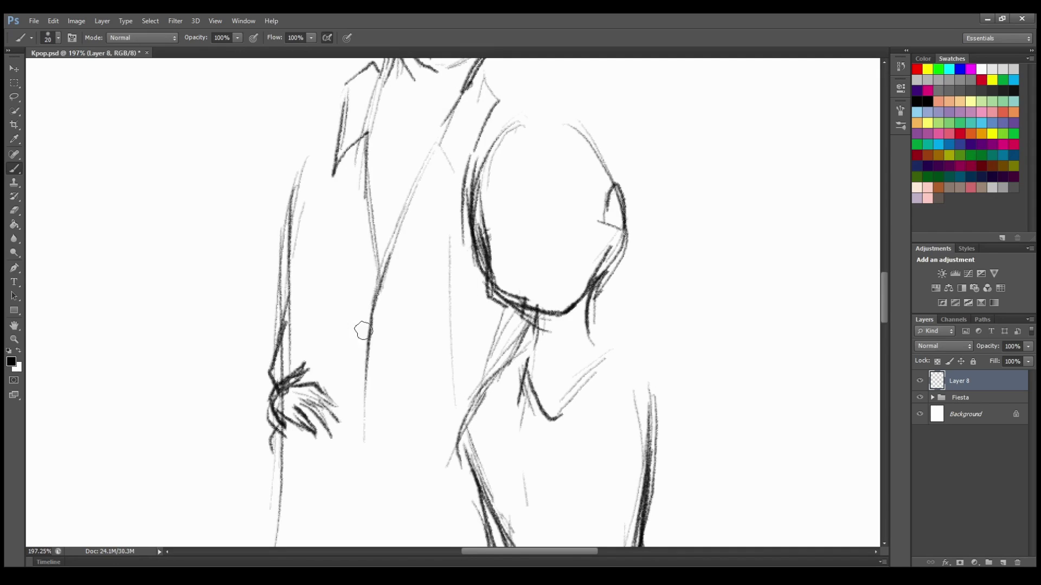
Step: Sketch the first figure's clothing hem at the waist and the outlines of both hips
{"action": "scroll", "coordinate": [336, 358], "scroll_direction": "down", "scroll_amount": 5}
{"action": "left_click_drag", "start_coordinate": [298, 319], "coordinate": [321, 324]}
{"action": "left_click_drag", "start_coordinate": [301, 316], "coordinate": [247, 392]}
{"action": "left_click_drag", "start_coordinate": [272, 278], "coordinate": [235, 426]}
{"action": "left_click_drag", "start_coordinate": [254, 318], "coordinate": [234, 433]}
{"action": "left_click_drag", "start_coordinate": [239, 401], "coordinate": [257, 456]}
{"action": "mouse_move", "coordinate": [317, 317]}
{"action": "left_mouse_down"}
{"action": "mouse_move", "coordinate": [241, 394]}
{"action": "mouse_move", "coordinate": [406, 338]}
{"action": "mouse_move", "coordinate": [463, 394]}
{"action": "left_mouse_up"}
{"action": "left_click_drag", "start_coordinate": [450, 358], "coordinate": [477, 469]}
Step: Add fold lines along the first figure's front opening and reinforce the V-shaped neckline edges
{"action": "left_click_drag", "start_coordinate": [366, 220], "coordinate": [345, 355]}
{"action": "left_click_drag", "start_coordinate": [378, 286], "coordinate": [373, 334]}
{"action": "left_click_drag", "start_coordinate": [387, 169], "coordinate": [367, 331]}
{"action": "scroll", "coordinate": [382, 174], "scroll_direction": "up", "scroll_amount": 5}
{"action": "left_click_drag", "start_coordinate": [450, 132], "coordinate": [391, 242]}
{"action": "left_click_drag", "start_coordinate": [395, 155], "coordinate": [380, 231]}
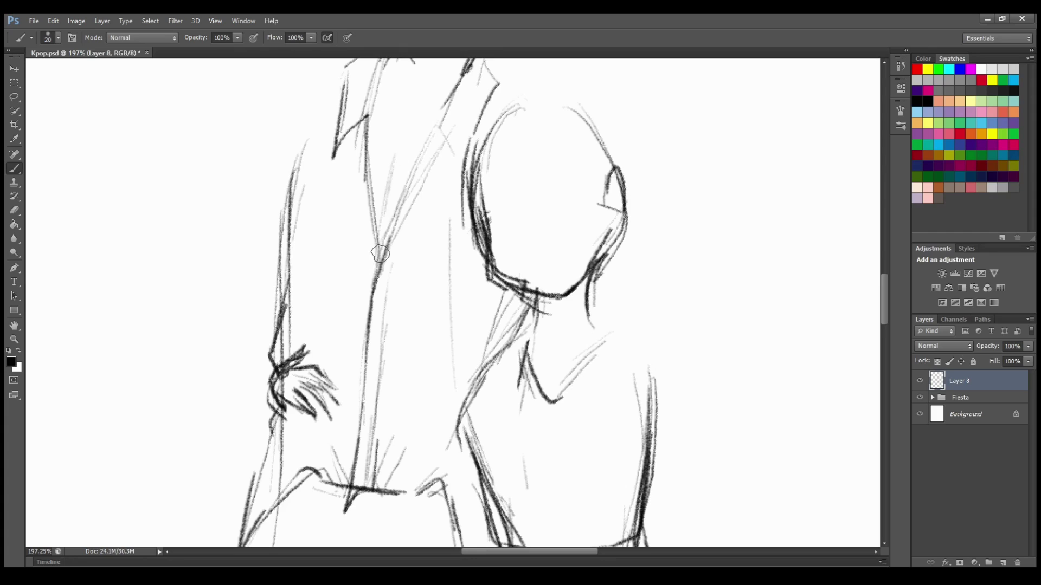
{"action": "scroll", "coordinate": [409, 151], "scroll_direction": "up", "scroll_amount": 3}
{"action": "left_click_drag", "start_coordinate": [469, 171], "coordinate": [387, 347]}
Step: Sketch the second figure's neck base, neckline edge and both shoulder lines
{"action": "left_click_drag", "start_coordinate": [613, 348], "coordinate": [591, 373]}
{"action": "scroll", "coordinate": [586, 323], "scroll_direction": "down", "scroll_amount": 5}
{"action": "left_click_drag", "start_coordinate": [477, 321], "coordinate": [528, 279]}
{"action": "left_click_drag", "start_coordinate": [563, 346], "coordinate": [600, 282]}
{"action": "left_click_drag", "start_coordinate": [603, 279], "coordinate": [662, 285]}
{"action": "mouse_move", "coordinate": [660, 287]}
{"action": "left_mouse_down"}
{"action": "mouse_move", "coordinate": [635, 357]}
{"action": "mouse_move", "coordinate": [709, 404]}
{"action": "left_mouse_up"}
{"action": "scroll", "coordinate": [731, 303], "scroll_direction": "down", "scroll_amount": 2}
{"action": "key", "text": "ctrl+z"}
{"action": "left_click_drag", "start_coordinate": [658, 228], "coordinate": [701, 284]}
{"action": "left_click_drag", "start_coordinate": [650, 305], "coordinate": [722, 368]}
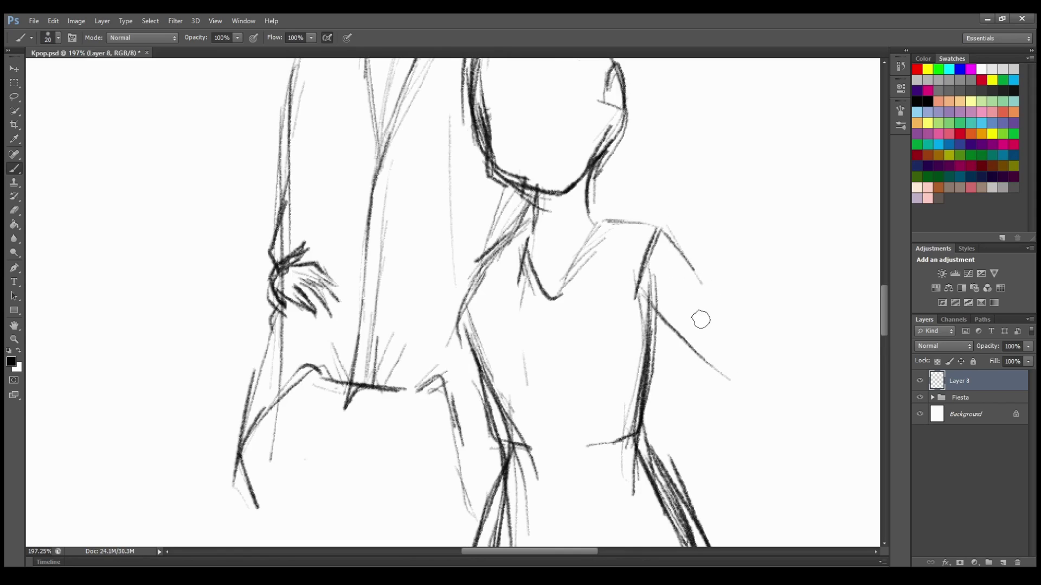
{"action": "key", "text": "ctrl+alt+z"}
{"action": "key", "text": "ctrl+alt+z"}
Step: Sketch the second figure's outer upper arm reaching out from the shoulder to the elbow
{"action": "left_click_drag", "start_coordinate": [649, 223], "coordinate": [745, 209]}
{"action": "left_click_drag", "start_coordinate": [648, 312], "coordinate": [753, 249]}
{"action": "scroll", "coordinate": [720, 253], "scroll_direction": "up", "scroll_amount": 4}
{"action": "key", "text": "ctrl+alt+z"}
{"action": "left_click_drag", "start_coordinate": [657, 342], "coordinate": [727, 294]}
{"action": "left_click_drag", "start_coordinate": [644, 442], "coordinate": [670, 391]}
{"action": "left_click_drag", "start_coordinate": [655, 437], "coordinate": [715, 363]}
{"action": "left_click_drag", "start_coordinate": [656, 467], "coordinate": [792, 296]}
Step: Sketch the forearm folding back from the elbow to the head, with the hand resting on the hair
{"action": "left_click_drag", "start_coordinate": [796, 270], "coordinate": [664, 164]}
{"action": "left_click_drag", "start_coordinate": [739, 284], "coordinate": [696, 254]}
{"action": "left_click_drag", "start_coordinate": [640, 178], "coordinate": [723, 271]}
{"action": "mouse_move", "coordinate": [654, 159]}
{"action": "left_mouse_down"}
{"action": "mouse_move", "coordinate": [708, 193]}
{"action": "mouse_move", "coordinate": [786, 271]}
{"action": "left_mouse_up"}
{"action": "mouse_move", "coordinate": [654, 159]}
{"action": "left_mouse_down"}
{"action": "mouse_move", "coordinate": [579, 104]}
{"action": "mouse_move", "coordinate": [624, 141]}
{"action": "mouse_move", "coordinate": [607, 124]}
{"action": "mouse_move", "coordinate": [589, 144]}
{"action": "left_mouse_up"}
Step: Sketch long hair strands falling past the second figure's cheek and shoulder on the side facing the first figure
{"action": "left_click_drag", "start_coordinate": [480, 139], "coordinate": [438, 249]}
{"action": "left_click_drag", "start_coordinate": [512, 157], "coordinate": [480, 221]}
{"action": "key", "text": "ctrl+alt+z"}
{"action": "left_click_drag", "start_coordinate": [460, 162], "coordinate": [436, 309]}
{"action": "mouse_move", "coordinate": [438, 247]}
{"action": "left_mouse_down"}
{"action": "mouse_move", "coordinate": [449, 395]}
{"action": "mouse_move", "coordinate": [423, 453]}
{"action": "left_mouse_up"}
{"action": "left_click_drag", "start_coordinate": [461, 362], "coordinate": [472, 524]}
{"action": "key", "text": "ctrl+alt+z"}
{"action": "key", "text": "ctrl+alt+z"}
{"action": "left_click_drag", "start_coordinate": [451, 191], "coordinate": [437, 307]}
{"action": "left_click_drag", "start_coordinate": [461, 166], "coordinate": [515, 343]}
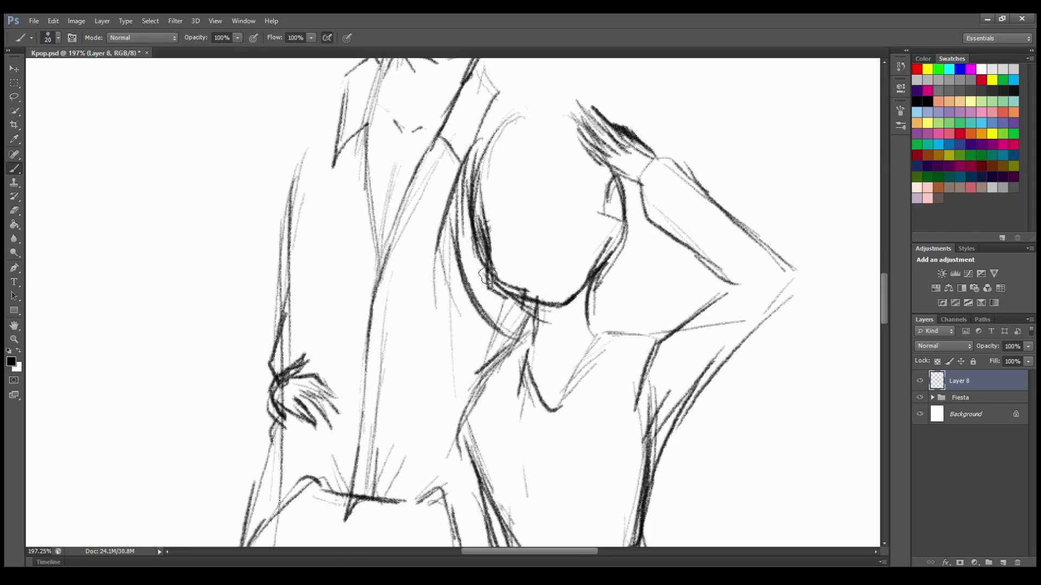
{"action": "left_click_drag", "start_coordinate": [466, 280], "coordinate": [510, 434]}
{"action": "left_click_drag", "start_coordinate": [474, 269], "coordinate": [520, 347]}
{"action": "left_click_drag", "start_coordinate": [449, 187], "coordinate": [471, 334]}
Step: Sketch the second figure's bangs sweeping across the forehead toward the ear
{"action": "mouse_move", "coordinate": [500, 128]}
{"action": "left_mouse_down"}
{"action": "mouse_move", "coordinate": [464, 230]}
{"action": "mouse_move", "coordinate": [486, 228]}
{"action": "left_mouse_up"}
{"action": "mouse_move", "coordinate": [528, 122]}
{"action": "left_mouse_down"}
{"action": "mouse_move", "coordinate": [542, 214]}
{"action": "mouse_move", "coordinate": [577, 209]}
{"action": "left_mouse_up"}
{"action": "left_click_drag", "start_coordinate": [569, 127], "coordinate": [604, 217]}
{"action": "left_click_drag", "start_coordinate": [593, 162], "coordinate": [629, 214]}
Step: Sketch the second figure's long hair falling behind the raised arm and flaring out beside the waist
{"action": "left_click_drag", "start_coordinate": [631, 185], "coordinate": [633, 337]}
{"action": "key", "text": "ctrl+z"}
{"action": "scroll", "coordinate": [724, 349], "scroll_direction": "down", "scroll_amount": 3}
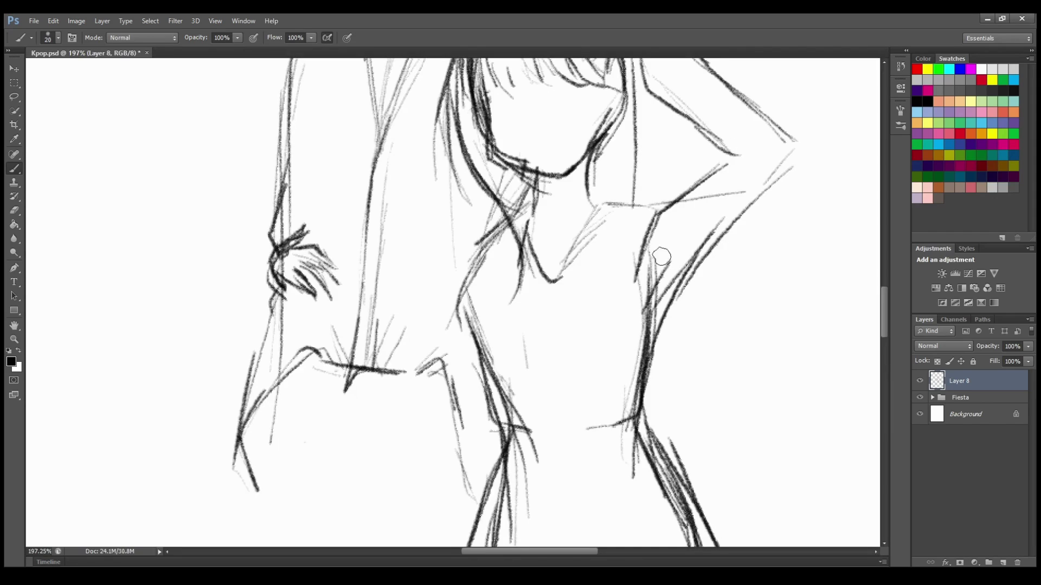
{"action": "left_click_drag", "start_coordinate": [649, 91], "coordinate": [656, 216]}
{"action": "left_click_drag", "start_coordinate": [670, 305], "coordinate": [706, 422]}
{"action": "left_click_drag", "start_coordinate": [676, 335], "coordinate": [750, 460]}
{"action": "left_click_drag", "start_coordinate": [669, 346], "coordinate": [732, 512]}
{"action": "left_click_drag", "start_coordinate": [687, 371], "coordinate": [750, 478]}
Step: Outline the rounded crown of the second figure's hair and add strands to the bangs
{"action": "scroll", "coordinate": [750, 478], "scroll_direction": "up", "scroll_amount": 3}
{"action": "left_click_drag", "start_coordinate": [510, 123], "coordinate": [465, 190]}
{"action": "mouse_move", "coordinate": [477, 146]}
{"action": "left_mouse_down"}
{"action": "mouse_move", "coordinate": [586, 99]}
{"action": "mouse_move", "coordinate": [617, 134]}
{"action": "left_mouse_up"}
{"action": "mouse_move", "coordinate": [506, 144]}
{"action": "left_mouse_down"}
{"action": "mouse_move", "coordinate": [528, 218]}
{"action": "mouse_move", "coordinate": [547, 229]}
{"action": "left_mouse_up"}
Step: On a new layer, sketch the second figure's squeezed-shut eyes, eyebrow and open smiling mouth
{"action": "key", "text": "ctrl+shift+alt+n"}
{"action": "left_click_drag", "start_coordinate": [547, 231], "coordinate": [582, 237]}
{"action": "left_click_drag", "start_coordinate": [519, 272], "coordinate": [561, 264]}
{"action": "left_click_drag", "start_coordinate": [522, 276], "coordinate": [559, 277]}
{"action": "left_click_drag", "start_coordinate": [575, 200], "coordinate": [545, 217]}
Step: Back on Layer 8, redraw the second figure's ear and darken the outlines of the raised forearm and upper arm
{"action": "key", "text": "alt+bracketleft"}
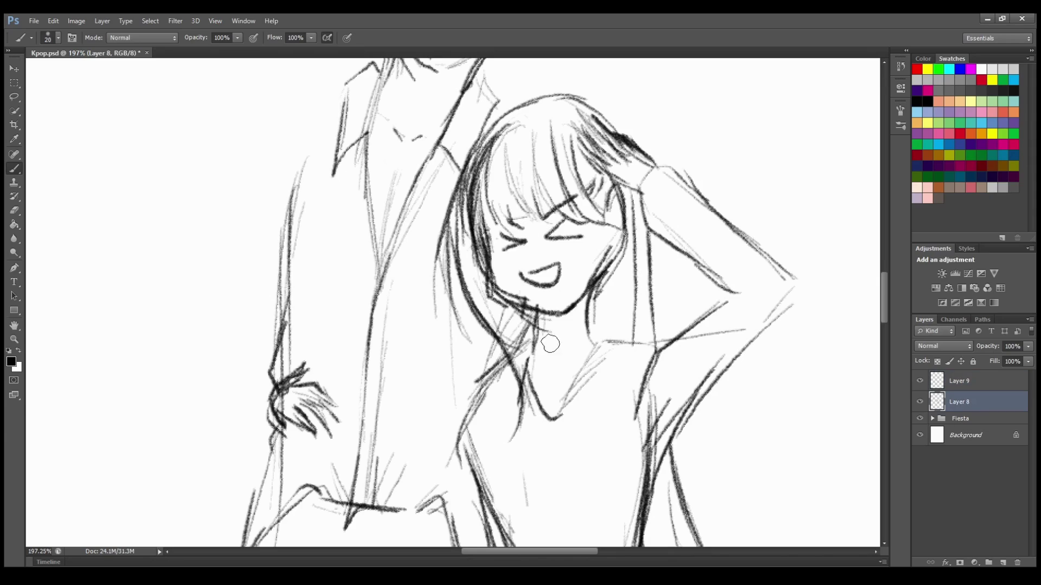
{"action": "left_click_drag", "start_coordinate": [621, 197], "coordinate": [608, 218]}
{"action": "mouse_move", "coordinate": [642, 196]}
{"action": "left_mouse_down"}
{"action": "mouse_move", "coordinate": [684, 258]}
{"action": "mouse_move", "coordinate": [735, 302]}
{"action": "left_mouse_up"}
{"action": "left_click_drag", "start_coordinate": [698, 280], "coordinate": [782, 291]}
{"action": "left_click_drag", "start_coordinate": [685, 170], "coordinate": [772, 243]}
{"action": "left_click_drag", "start_coordinate": [784, 298], "coordinate": [706, 388]}
{"action": "left_click_drag", "start_coordinate": [747, 329], "coordinate": [662, 440]}
{"action": "left_click_drag", "start_coordinate": [665, 352], "coordinate": [652, 455]}
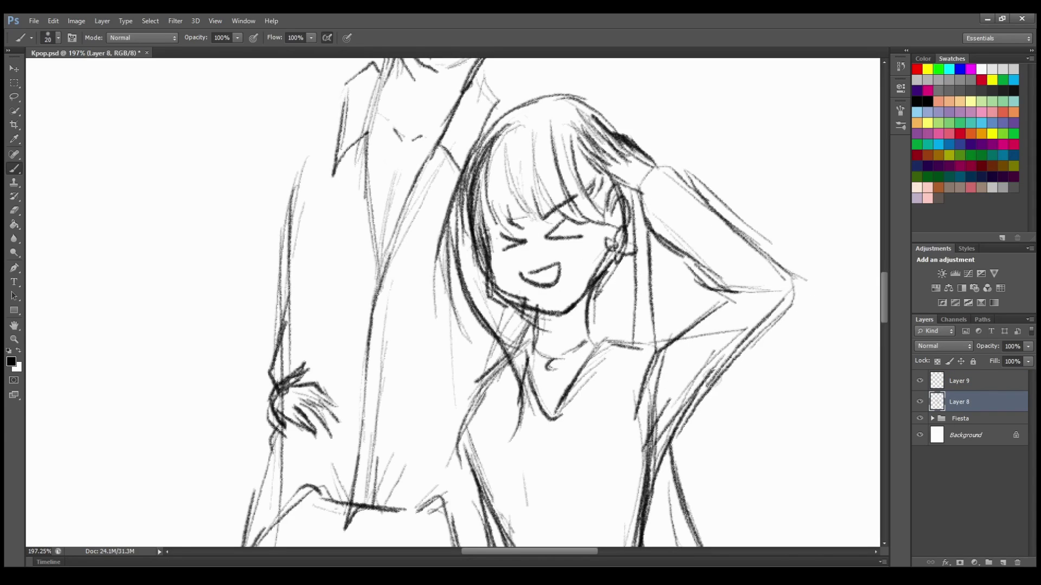
Step: Draw the second figure's curved waistline with fabric folds gathering into it above the skirt
{"action": "scroll", "coordinate": [474, 401], "scroll_direction": "down", "scroll_amount": 3}
{"action": "left_click_drag", "start_coordinate": [502, 379], "coordinate": [546, 419]}
{"action": "left_click_drag", "start_coordinate": [614, 366], "coordinate": [571, 416]}
{"action": "mouse_move", "coordinate": [521, 417]}
{"action": "left_mouse_down"}
{"action": "mouse_move", "coordinate": [601, 431]}
{"action": "mouse_move", "coordinate": [637, 415]}
{"action": "left_mouse_up"}
{"action": "scroll", "coordinate": [635, 415], "scroll_direction": "down", "scroll_amount": 3}
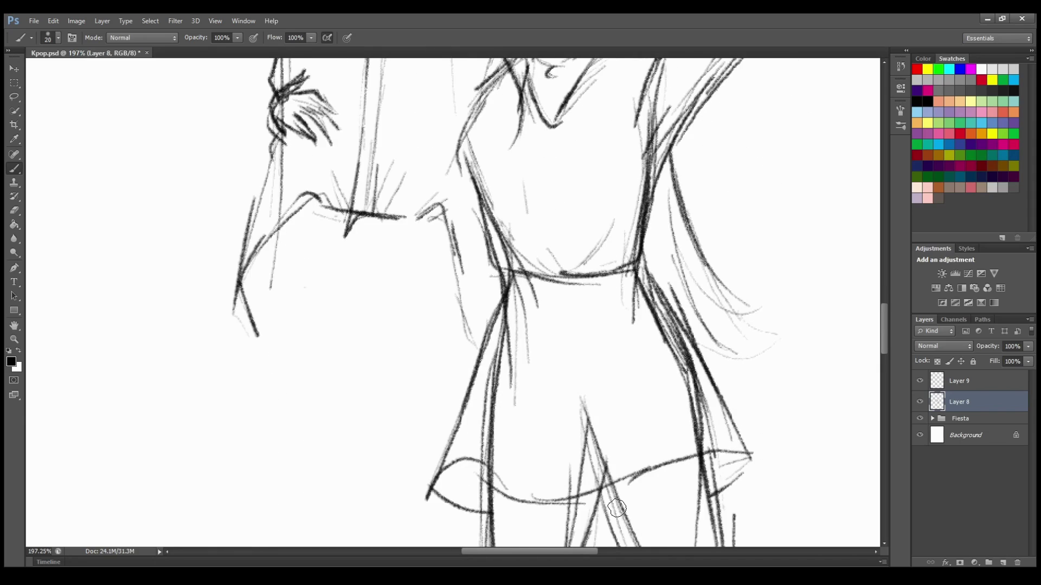
Step: Erase the leg and hip construction lines inside the second figure's skirt
{"action": "key", "text": "e"}
{"action": "left_click_drag", "start_coordinate": [508, 314], "coordinate": [498, 455]}
{"action": "left_click_drag", "start_coordinate": [583, 402], "coordinate": [592, 477]}
{"action": "mouse_move", "coordinate": [678, 369]}
{"action": "left_mouse_down"}
{"action": "mouse_move", "coordinate": [648, 297]}
{"action": "mouse_move", "coordinate": [702, 440]}
{"action": "left_mouse_up"}
Step: Darken the skirt's wavy hem and side edges, then add a waistband line and light vertical folds
{"action": "key", "text": "b"}
{"action": "left_click_drag", "start_coordinate": [487, 467], "coordinate": [676, 462]}
{"action": "left_click_drag", "start_coordinate": [644, 269], "coordinate": [681, 334]}
{"action": "mouse_move", "coordinate": [508, 280]}
{"action": "left_mouse_down"}
{"action": "mouse_move", "coordinate": [503, 316]}
{"action": "mouse_move", "coordinate": [616, 307]}
{"action": "left_mouse_up"}
{"action": "left_click_drag", "start_coordinate": [640, 272], "coordinate": [676, 330]}
{"action": "left_click_drag", "start_coordinate": [524, 345], "coordinate": [523, 407]}
{"action": "left_click_drag", "start_coordinate": [606, 353], "coordinate": [614, 409]}
{"action": "scroll", "coordinate": [118, 414], "scroll_direction": "up", "scroll_amount": 3}
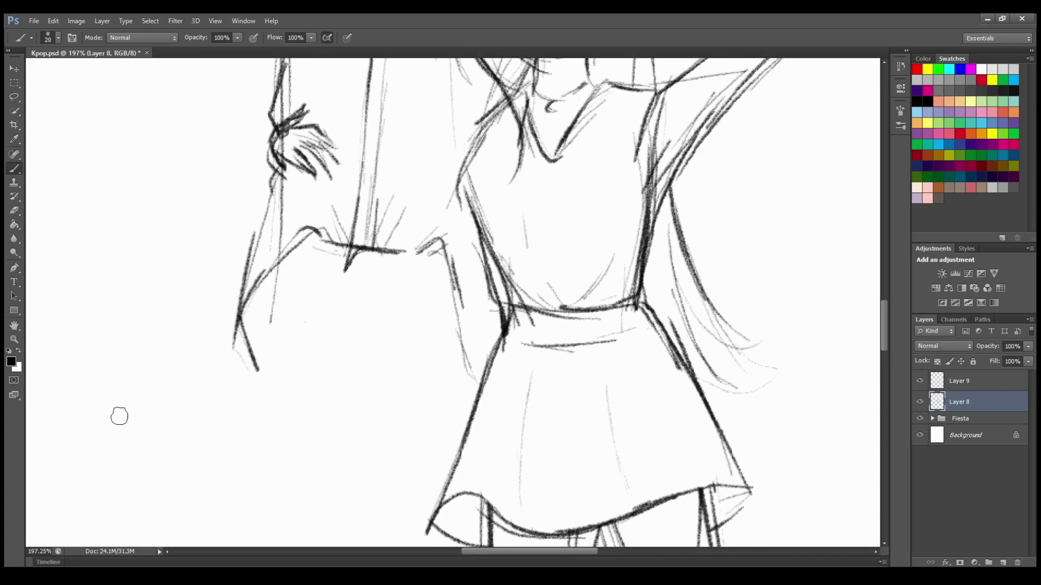
Step: Sketch a hand gripping the second figure's waist, then erase it and redraw it slightly lower at the skirt's waistband
{"action": "key", "text": "z"}
{"action": "key", "text": "ctrl+0"}
{"action": "left_click_drag", "start_coordinate": [413, 239], "coordinate": [596, 408]}
{"action": "key", "text": "b"}
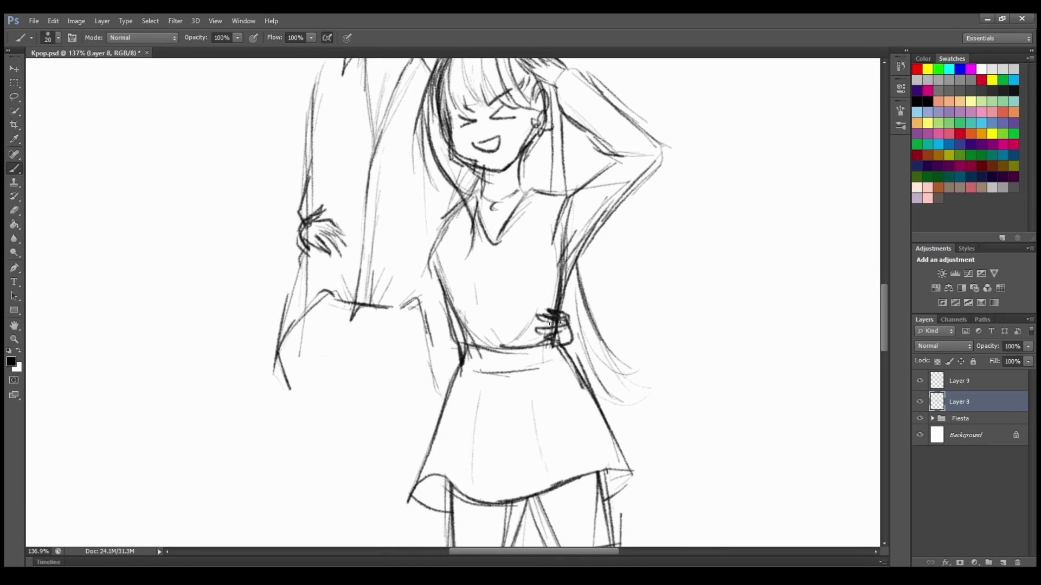
{"action": "scroll", "coordinate": [531, 404], "scroll_direction": "up", "scroll_amount": 5}
{"action": "scroll", "coordinate": [585, 499], "scroll_direction": "down", "scroll_amount": 4}
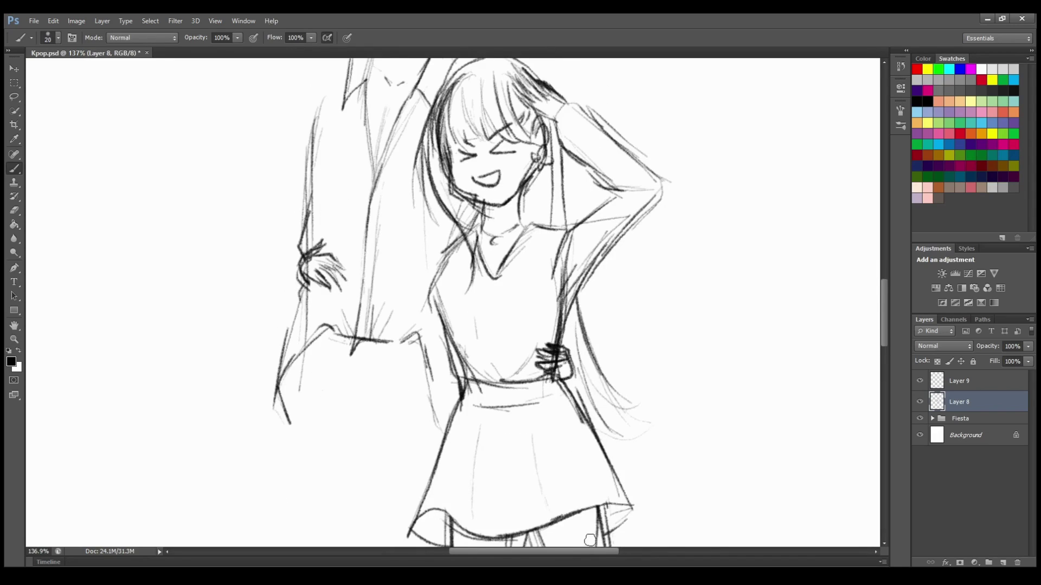
{"action": "key", "text": "e"}
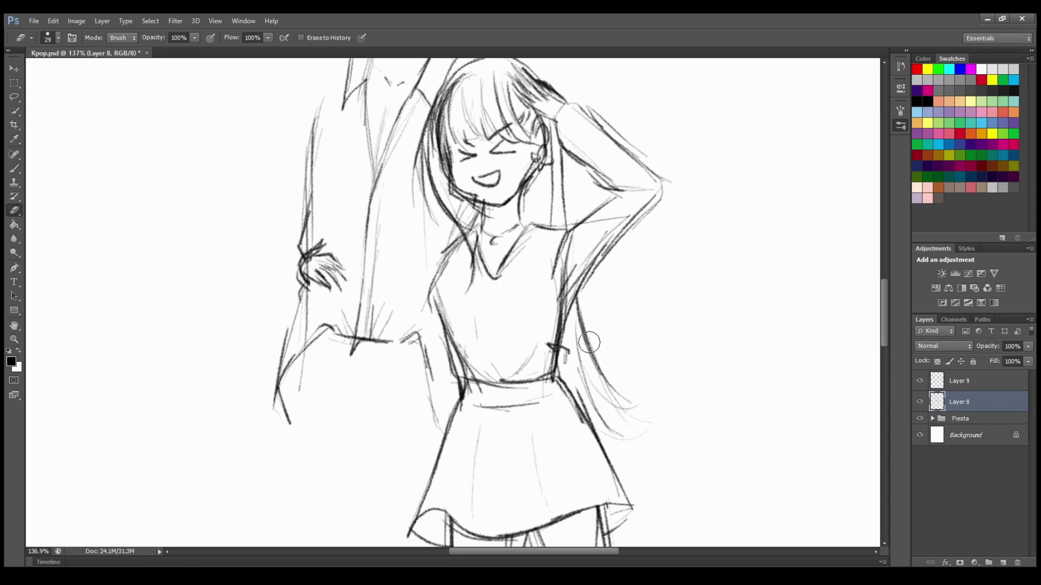
{"action": "key", "text": "b"}
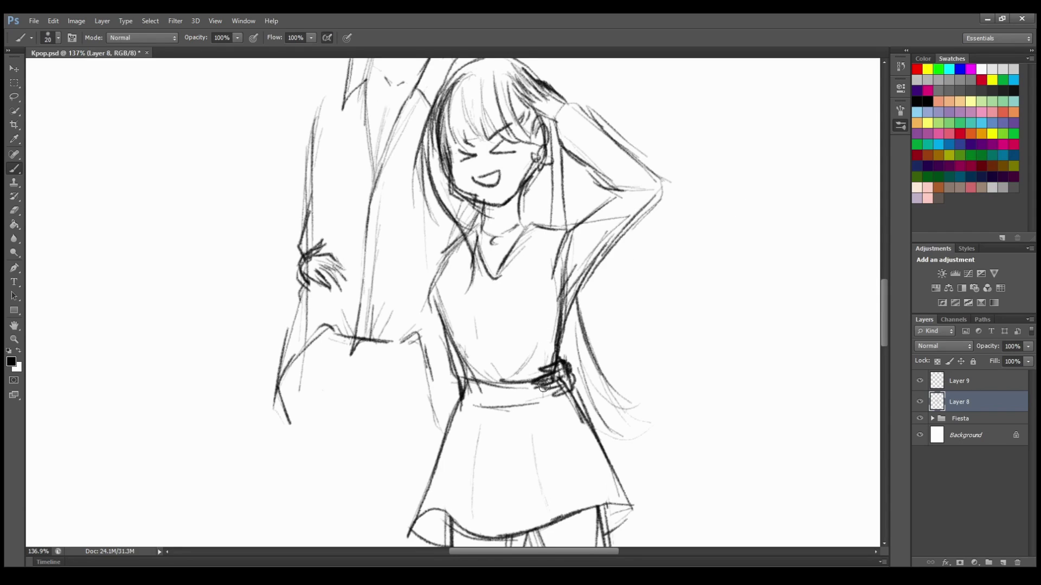
{"action": "left_click_drag", "start_coordinate": [561, 378], "coordinate": [535, 388]}
Step: Redraw the first figure's jawline and chin with darker strokes
{"action": "scroll", "coordinate": [562, 400], "scroll_direction": "up", "scroll_amount": 5}
{"action": "scroll", "coordinate": [565, 379], "scroll_direction": "down", "scroll_amount": 5}
{"action": "scroll", "coordinate": [561, 351], "scroll_direction": "up", "scroll_amount": 5}
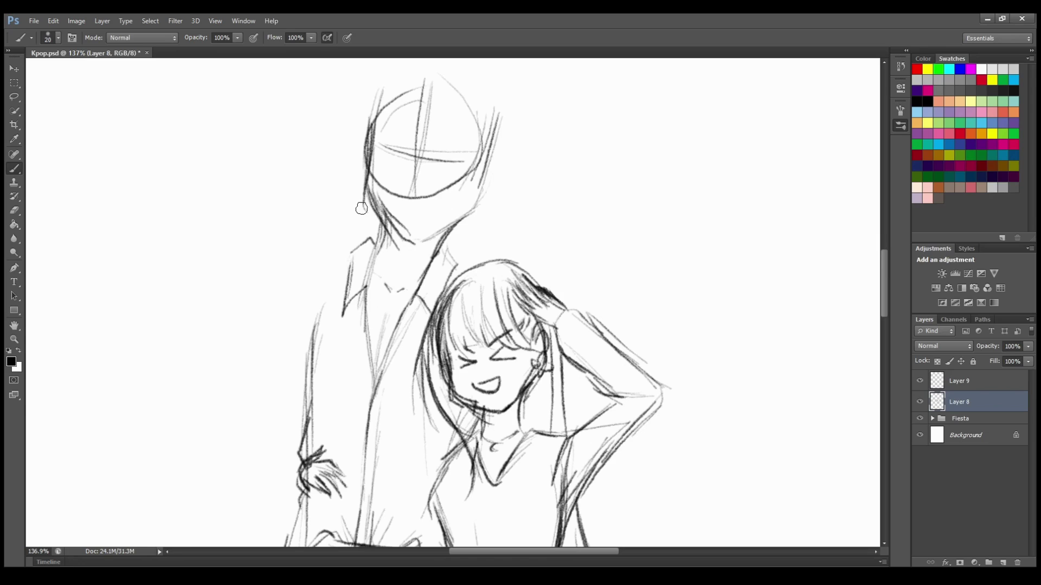
{"action": "scroll", "coordinate": [369, 211], "scroll_direction": "up", "scroll_amount": 1}
{"action": "left_click_drag", "start_coordinate": [396, 220], "coordinate": [455, 220]}
{"action": "left_click_drag", "start_coordinate": [328, 166], "coordinate": [326, 265]}
{"action": "left_click_drag", "start_coordinate": [324, 204], "coordinate": [426, 325]}
{"action": "left_click_drag", "start_coordinate": [370, 293], "coordinate": [554, 264]}
{"action": "left_click_drag", "start_coordinate": [580, 207], "coordinate": [460, 328]}
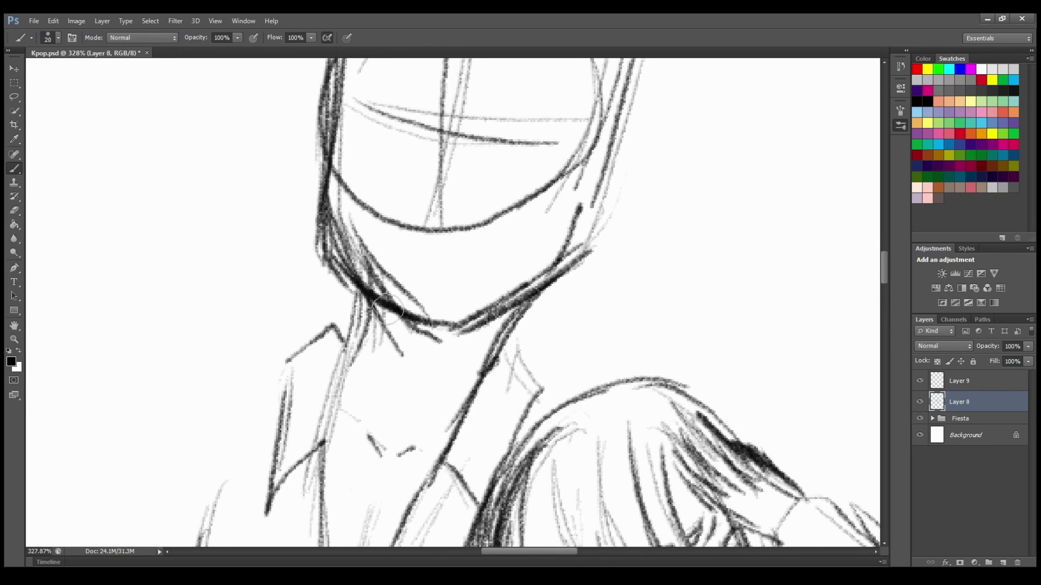
{"action": "left_click_drag", "start_coordinate": [329, 234], "coordinate": [388, 301]}
Step: Enlarge the eraser and clear the construction guidelines inside the first figure's face
{"action": "scroll", "coordinate": [388, 301], "scroll_direction": "up", "scroll_amount": 5}
{"action": "key", "text": "e"}
{"action": "key", "text": "]"}
{"action": "key", "text": "]"}
{"action": "key", "text": "]"}
{"action": "key", "text": "]"}
{"action": "key", "text": "]"}
{"action": "key", "text": "]"}
{"action": "key", "text": "]"}
{"action": "mouse_move", "coordinate": [409, 157]}
{"action": "left_mouse_down"}
{"action": "mouse_move", "coordinate": [555, 197]}
{"action": "mouse_move", "coordinate": [418, 347]}
{"action": "mouse_move", "coordinate": [388, 204]}
{"action": "left_mouse_up"}
Step: Darken both side contours of the first figure's face down to the jaw
{"action": "key", "text": "b"}
{"action": "left_click_drag", "start_coordinate": [332, 140], "coordinate": [320, 320]}
{"action": "left_click_drag", "start_coordinate": [348, 103], "coordinate": [334, 313]}
{"action": "left_click_drag", "start_coordinate": [631, 156], "coordinate": [588, 332]}
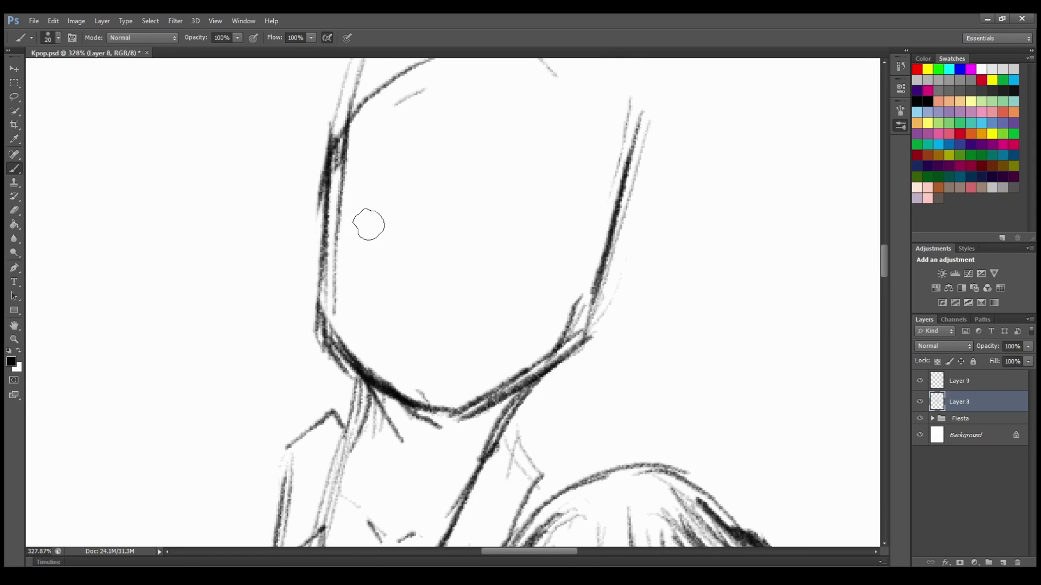
{"action": "left_click", "coordinate": [987, 375]}
{"action": "left_click_drag", "start_coordinate": [377, 225], "coordinate": [440, 243]}
{"action": "key", "text": "ctrl+z"}
{"action": "mouse_move", "coordinate": [377, 225]}
{"action": "left_mouse_down"}
{"action": "mouse_move", "coordinate": [406, 223]}
{"action": "mouse_move", "coordinate": [437, 248]}
{"action": "left_mouse_up"}
{"action": "left_click_drag", "start_coordinate": [491, 246], "coordinate": [562, 265]}
{"action": "left_click_drag", "start_coordinate": [408, 322], "coordinate": [494, 318]}
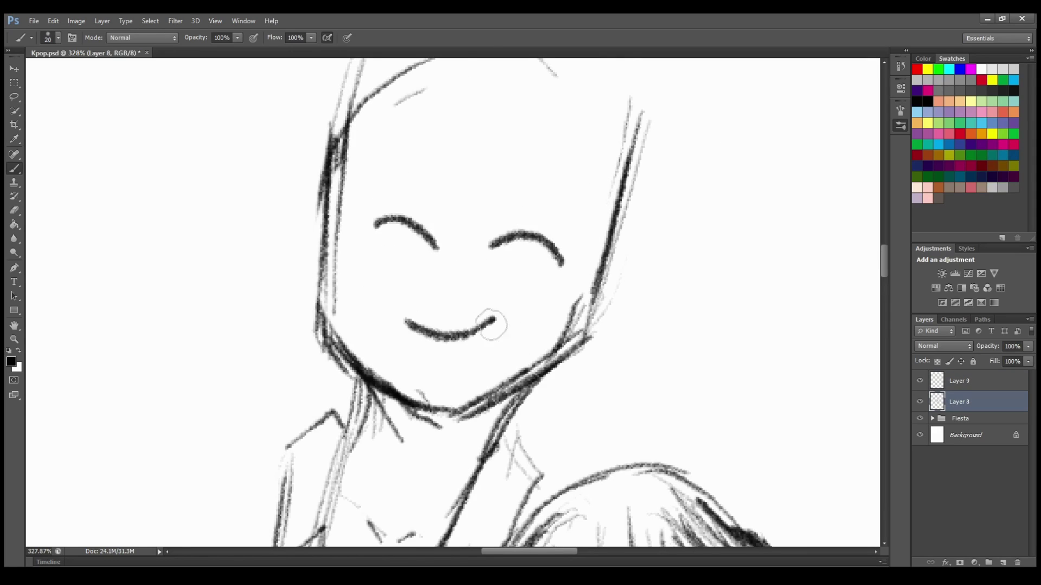
{"action": "key", "text": "ctrl+alt+z"}
{"action": "key", "text": "ctrl+alt+z"}
{"action": "key", "text": "ctrl+alt+z"}
{"action": "mouse_move", "coordinate": [370, 230]}
{"action": "left_mouse_down"}
{"action": "mouse_move", "coordinate": [442, 247]}
{"action": "mouse_move", "coordinate": [550, 251]}
{"action": "left_mouse_up"}
{"action": "left_click_drag", "start_coordinate": [443, 277], "coordinate": [437, 301]}
{"action": "left_click_drag", "start_coordinate": [414, 337], "coordinate": [481, 340]}
{"action": "key", "text": "ctrl+alt+z"}
{"action": "key", "text": "ctrl+alt+z"}
{"action": "key", "text": "ctrl+alt+z"}
{"action": "key", "text": "ctrl+alt+z"}
Step: On Layer 9, draw the first figure's closed arched eyes, short nose stroke and small smile
{"action": "left_click", "coordinate": [988, 381]}
{"action": "left_click_drag", "start_coordinate": [367, 220], "coordinate": [438, 252]}
{"action": "key", "text": "ctrl+alt+z"}
{"action": "key", "text": "ctrl+alt+z"}
{"action": "key", "text": "ctrl+shift+z"}
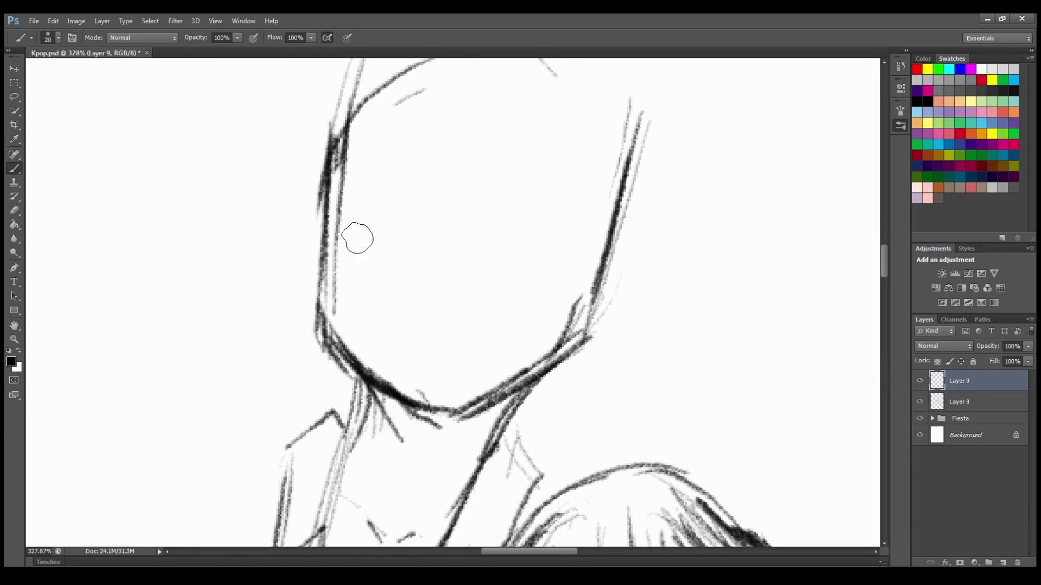
{"action": "left_click_drag", "start_coordinate": [357, 235], "coordinate": [429, 253]}
{"action": "left_click_drag", "start_coordinate": [485, 253], "coordinate": [555, 272]}
{"action": "left_click_drag", "start_coordinate": [444, 282], "coordinate": [438, 301]}
{"action": "left_click_drag", "start_coordinate": [415, 339], "coordinate": [465, 341]}
Step: On Layer 8, add a light mustache, goatee stubble and angular glasses to the first figure's face
{"action": "left_click", "coordinate": [980, 402]}
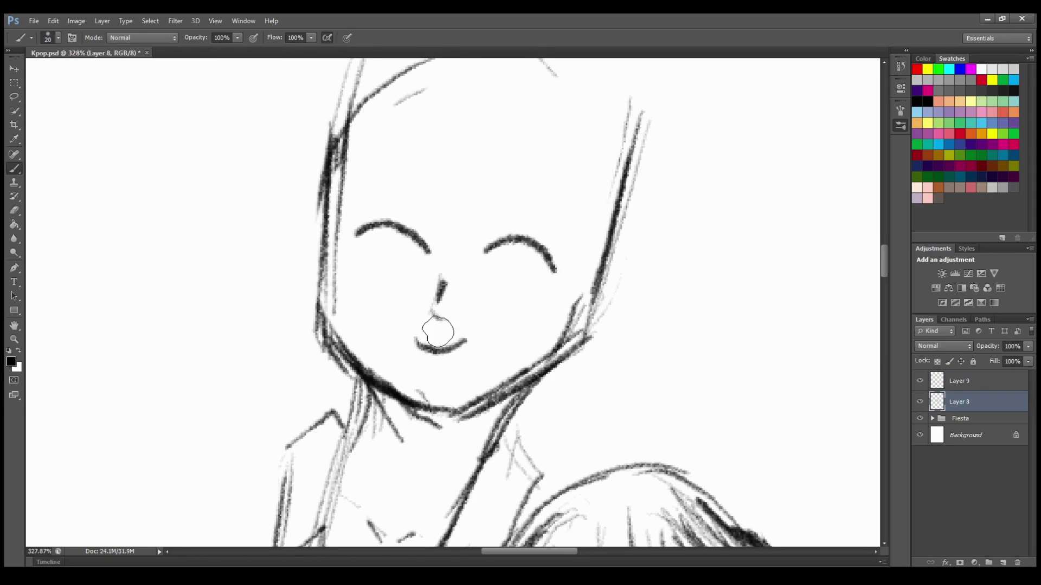
{"action": "mouse_move", "coordinate": [417, 417]}
{"action": "left_mouse_down"}
{"action": "mouse_move", "coordinate": [461, 398]}
{"action": "mouse_move", "coordinate": [433, 415]}
{"action": "left_mouse_up"}
{"action": "left_click_drag", "start_coordinate": [380, 336], "coordinate": [428, 324]}
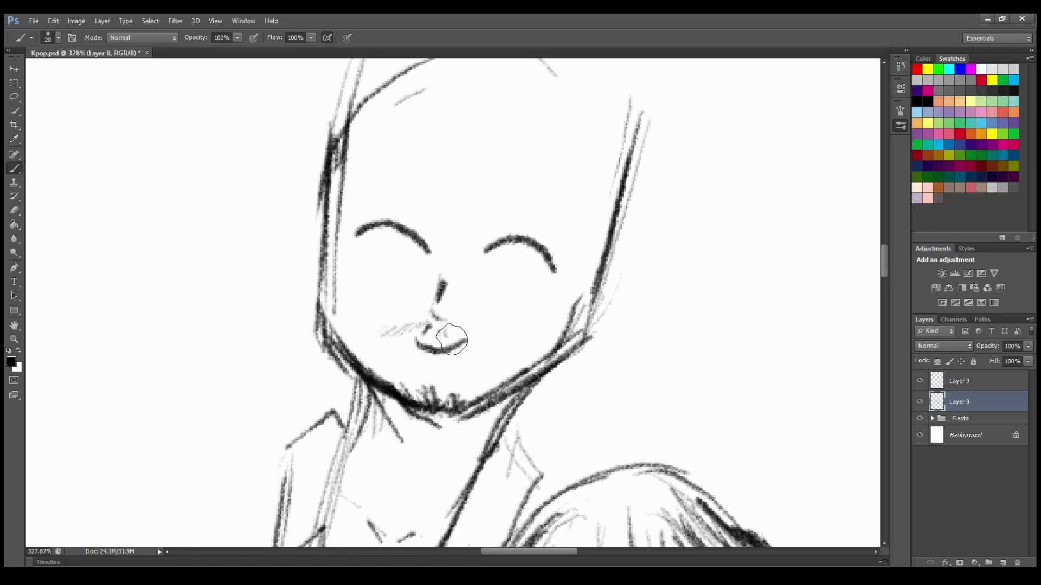
{"action": "mouse_move", "coordinate": [442, 261]}
{"action": "left_mouse_down"}
{"action": "mouse_move", "coordinate": [461, 266]}
{"action": "mouse_move", "coordinate": [418, 222]}
{"action": "mouse_move", "coordinate": [331, 245]}
{"action": "mouse_move", "coordinate": [328, 271]}
{"action": "mouse_move", "coordinate": [434, 282]}
{"action": "mouse_move", "coordinate": [569, 320]}
{"action": "left_mouse_up"}
{"action": "left_click_drag", "start_coordinate": [577, 250], "coordinate": [572, 303]}
Step: Sketch the first figure's hairline, temples and both ears around the glasses
{"action": "scroll", "coordinate": [442, 165], "scroll_direction": "up", "scroll_amount": 2}
{"action": "left_click_drag", "start_coordinate": [346, 187], "coordinate": [377, 131]}
{"action": "left_click_drag", "start_coordinate": [355, 168], "coordinate": [542, 150]}
{"action": "left_click_drag", "start_coordinate": [526, 145], "coordinate": [602, 176]}
{"action": "left_click_drag", "start_coordinate": [580, 156], "coordinate": [597, 320]}
{"action": "left_click_drag", "start_coordinate": [321, 215], "coordinate": [326, 296]}
{"action": "mouse_move", "coordinate": [609, 288]}
{"action": "left_mouse_down"}
{"action": "mouse_move", "coordinate": [610, 340]}
{"action": "mouse_move", "coordinate": [597, 366]}
{"action": "left_mouse_up"}
{"action": "left_click_drag", "start_coordinate": [417, 58], "coordinate": [468, 75]}
{"action": "left_click_drag", "start_coordinate": [347, 103], "coordinate": [404, 59]}
Step: Draw the first figure's parted front hair sweeping up and out to both sides of the forehead
{"action": "scroll", "coordinate": [418, 70], "scroll_direction": "up", "scroll_amount": 3}
{"action": "left_click_drag", "start_coordinate": [417, 114], "coordinate": [466, 129]}
{"action": "mouse_move", "coordinate": [444, 209]}
{"action": "left_mouse_down"}
{"action": "mouse_move", "coordinate": [486, 224]}
{"action": "mouse_move", "coordinate": [588, 222]}
{"action": "left_mouse_up"}
{"action": "left_click_drag", "start_coordinate": [504, 219], "coordinate": [616, 271]}
{"action": "left_click_drag", "start_coordinate": [475, 189], "coordinate": [436, 151]}
{"action": "left_click_drag", "start_coordinate": [470, 182], "coordinate": [297, 315]}
{"action": "left_click_drag", "start_coordinate": [377, 188], "coordinate": [474, 196]}
{"action": "left_click_drag", "start_coordinate": [477, 209], "coordinate": [609, 193]}
{"action": "mouse_move", "coordinate": [531, 178]}
{"action": "left_mouse_down"}
{"action": "mouse_move", "coordinate": [622, 239]}
{"action": "mouse_move", "coordinate": [593, 428]}
{"action": "left_mouse_up"}
{"action": "left_click_drag", "start_coordinate": [493, 144], "coordinate": [491, 184]}
{"action": "left_click_drag", "start_coordinate": [454, 116], "coordinate": [289, 246]}
{"action": "mouse_move", "coordinate": [469, 150]}
{"action": "left_mouse_down"}
{"action": "mouse_move", "coordinate": [314, 244]}
{"action": "mouse_move", "coordinate": [303, 314]}
{"action": "left_mouse_up"}
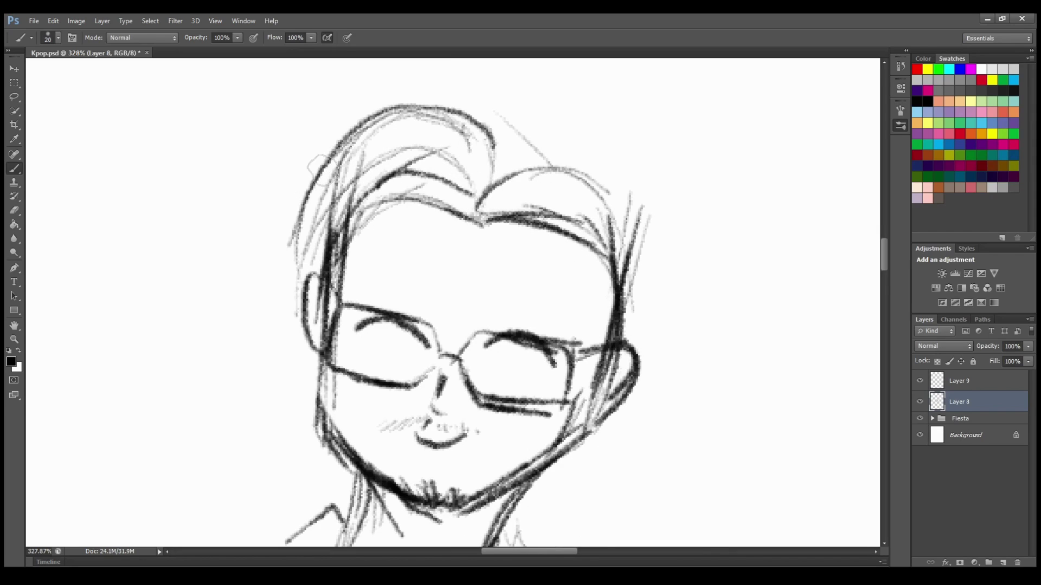
Step: Outline the outer hair on both sides of the first figure's head, flowing down past the ears
{"action": "left_click_drag", "start_coordinate": [318, 185], "coordinate": [271, 358]}
{"action": "mouse_move", "coordinate": [362, 125]}
{"action": "left_mouse_down"}
{"action": "mouse_move", "coordinate": [271, 359]}
{"action": "mouse_move", "coordinate": [273, 408]}
{"action": "left_mouse_up"}
{"action": "left_click_drag", "start_coordinate": [312, 358], "coordinate": [298, 405]}
{"action": "left_click_drag", "start_coordinate": [304, 363], "coordinate": [321, 437]}
{"action": "left_click_drag", "start_coordinate": [504, 140], "coordinate": [640, 213]}
{"action": "left_click_drag", "start_coordinate": [576, 133], "coordinate": [659, 304]}
{"action": "left_click_drag", "start_coordinate": [648, 217], "coordinate": [617, 460]}
Step: On Layer 9, replace the first figure's closed eyes and small mouth with solid oval eyes, thick eyebrows and a wider smile
{"action": "left_click", "coordinate": [959, 381]}
{"action": "mouse_move", "coordinate": [428, 347]}
{"action": "left_mouse_down"}
{"action": "mouse_move", "coordinate": [362, 329]}
{"action": "mouse_move", "coordinate": [518, 414]}
{"action": "left_mouse_up"}
{"action": "key", "text": "ctrl+alt+z"}
{"action": "key", "text": "e"}
{"action": "left_click", "coordinate": [959, 381]}
{"action": "left_click", "coordinate": [959, 401]}
{"action": "key", "text": "b"}
{"action": "key", "text": "alt+bracketright"}
{"action": "left_click_drag", "start_coordinate": [400, 328], "coordinate": [392, 355]}
{"action": "left_click_drag", "start_coordinate": [525, 353], "coordinate": [515, 380]}
{"action": "left_click_drag", "start_coordinate": [381, 293], "coordinate": [427, 306]}
{"action": "left_click_drag", "start_coordinate": [512, 318], "coordinate": [565, 322]}
{"action": "left_click_drag", "start_coordinate": [412, 450], "coordinate": [482, 441]}
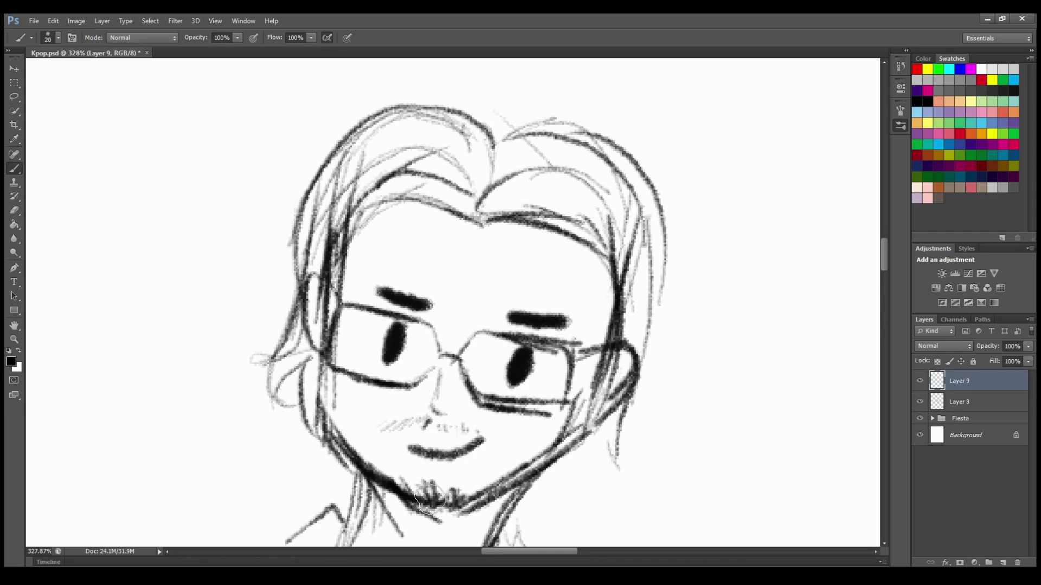
{"action": "key", "text": "ctrl+z"}
Step: On Layer 8, extend the first figure's hair with wavy strands falling to the neck on both sides
{"action": "left_click", "coordinate": [945, 408]}
{"action": "left_click_drag", "start_coordinate": [657, 231], "coordinate": [629, 442]}
{"action": "left_click_drag", "start_coordinate": [644, 371], "coordinate": [639, 504]}
{"action": "left_click_drag", "start_coordinate": [660, 300], "coordinate": [636, 417]}
{"action": "left_click_drag", "start_coordinate": [623, 439], "coordinate": [585, 529]}
{"action": "left_click_drag", "start_coordinate": [533, 478], "coordinate": [556, 523]}
{"action": "left_click_drag", "start_coordinate": [309, 418], "coordinate": [313, 490]}
Step: Darken the first figure's hairline across the forehead and the crown beside the parting
{"action": "mouse_move", "coordinate": [348, 263]}
{"action": "left_mouse_down"}
{"action": "mouse_move", "coordinate": [450, 207]}
{"action": "mouse_move", "coordinate": [480, 221]}
{"action": "left_mouse_up"}
{"action": "left_click_drag", "start_coordinate": [488, 220], "coordinate": [613, 259]}
{"action": "left_click_drag", "start_coordinate": [507, 225], "coordinate": [616, 296]}
{"action": "left_click_drag", "start_coordinate": [479, 214], "coordinate": [593, 219]}
{"action": "left_click_drag", "start_coordinate": [501, 140], "coordinate": [569, 138]}
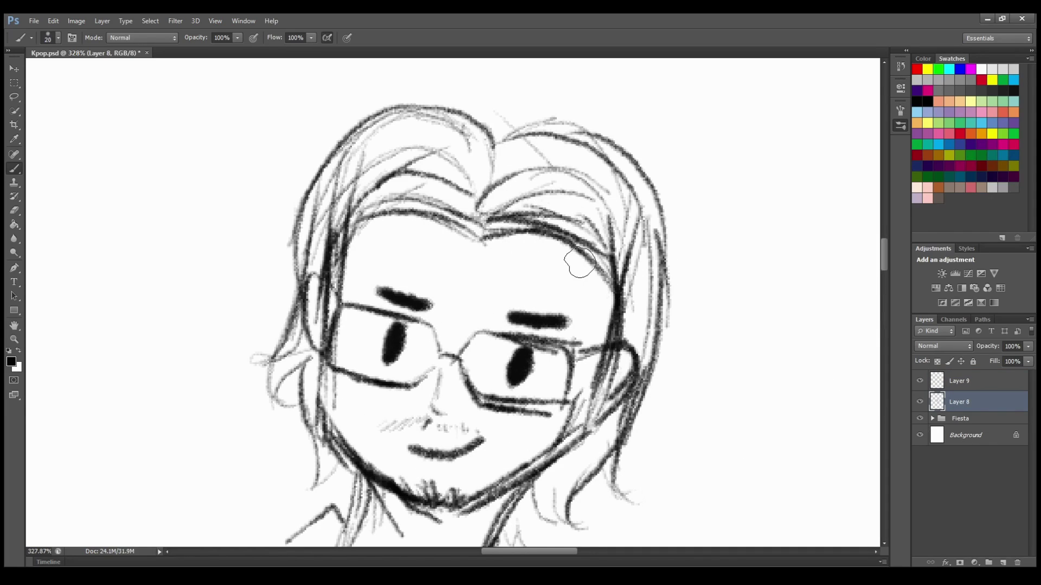
Step: Sketch the neckline detail between the first figure's collar flaps and strengthen the surrounding neck and collar lines
{"action": "key", "text": "z"}
{"action": "key", "text": "ctrl+0"}
{"action": "left_click_drag", "start_coordinate": [469, 337], "coordinate": [542, 337]}
{"action": "key", "text": "b"}
{"action": "scroll", "coordinate": [441, 309], "scroll_direction": "down", "scroll_amount": 1}
{"action": "scroll", "coordinate": [442, 309], "scroll_direction": "up", "scroll_amount": 4}
{"action": "left_click", "coordinate": [15, 340]}
{"action": "left_click_drag", "start_coordinate": [409, 220], "coordinate": [461, 221]}
{"action": "left_click_drag", "start_coordinate": [307, 263], "coordinate": [330, 263]}
{"action": "key", "text": "b"}
{"action": "mouse_move", "coordinate": [391, 216]}
{"action": "left_mouse_down"}
{"action": "mouse_move", "coordinate": [450, 231]}
{"action": "mouse_move", "coordinate": [390, 313]}
{"action": "mouse_move", "coordinate": [451, 247]}
{"action": "left_mouse_up"}
{"action": "left_click_drag", "start_coordinate": [371, 187], "coordinate": [398, 212]}
{"action": "left_click_drag", "start_coordinate": [367, 192], "coordinate": [381, 233]}
{"action": "left_click_drag", "start_coordinate": [454, 234], "coordinate": [486, 213]}
{"action": "left_click_drag", "start_coordinate": [487, 216], "coordinate": [452, 248]}
{"action": "scroll", "coordinate": [437, 262], "scroll_direction": "up", "scroll_amount": 4}
{"action": "left_click_drag", "start_coordinate": [397, 171], "coordinate": [406, 340]}
{"action": "left_click_drag", "start_coordinate": [504, 319], "coordinate": [455, 349]}
{"action": "left_click_drag", "start_coordinate": [531, 283], "coordinate": [458, 355]}
Step: Draw a belt with loops and a trouser fly below the first figure's shirt hem
{"action": "left_click", "coordinate": [14, 340]}
{"action": "left_click_drag", "start_coordinate": [759, 330], "coordinate": [618, 330]}
{"action": "left_click_drag", "start_coordinate": [479, 371], "coordinate": [545, 371]}
{"action": "scroll", "coordinate": [427, 274], "scroll_direction": "down", "scroll_amount": 1}
{"action": "scroll", "coordinate": [428, 274], "scroll_direction": "up", "scroll_amount": 2}
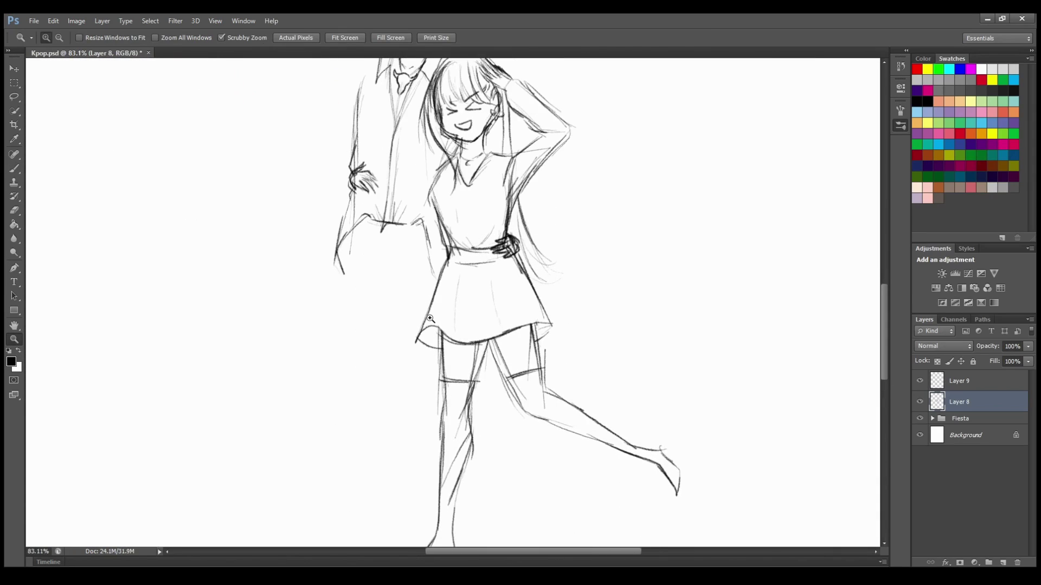
{"action": "key", "text": "b"}
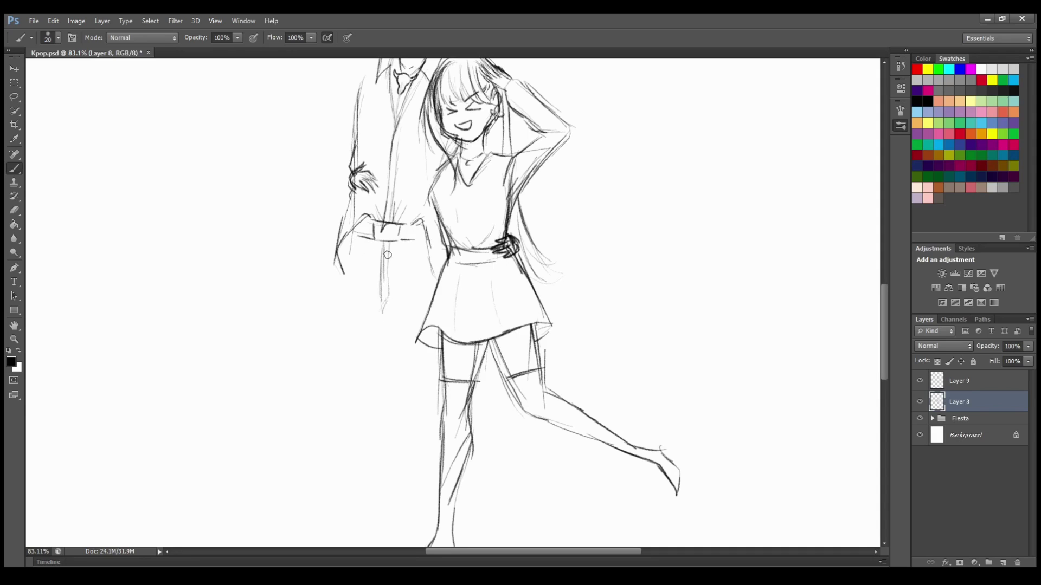
{"action": "key", "text": "ctrl+z"}
Step: On Layer 8, draw the first figure's long trouser legs below the belt and a shoe beside the second figure's foot
{"action": "left_click_drag", "start_coordinate": [349, 232], "coordinate": [340, 446]}
{"action": "left_click_drag", "start_coordinate": [382, 320], "coordinate": [397, 419]}
{"action": "scroll", "coordinate": [315, 401], "scroll_direction": "down", "scroll_amount": 3}
{"action": "left_click_drag", "start_coordinate": [386, 267], "coordinate": [413, 414]}
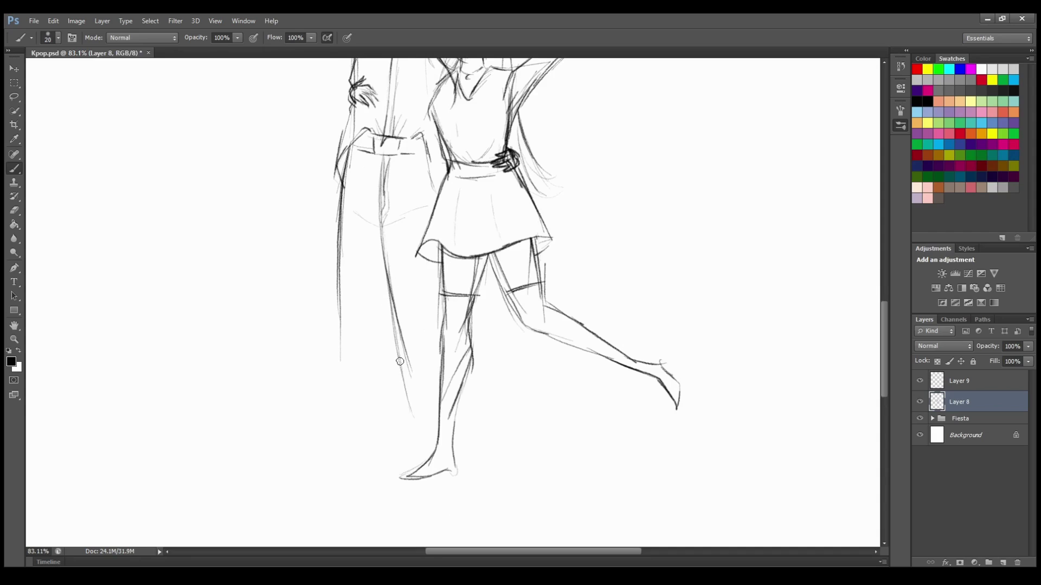
{"action": "left_click_drag", "start_coordinate": [393, 318], "coordinate": [415, 457]}
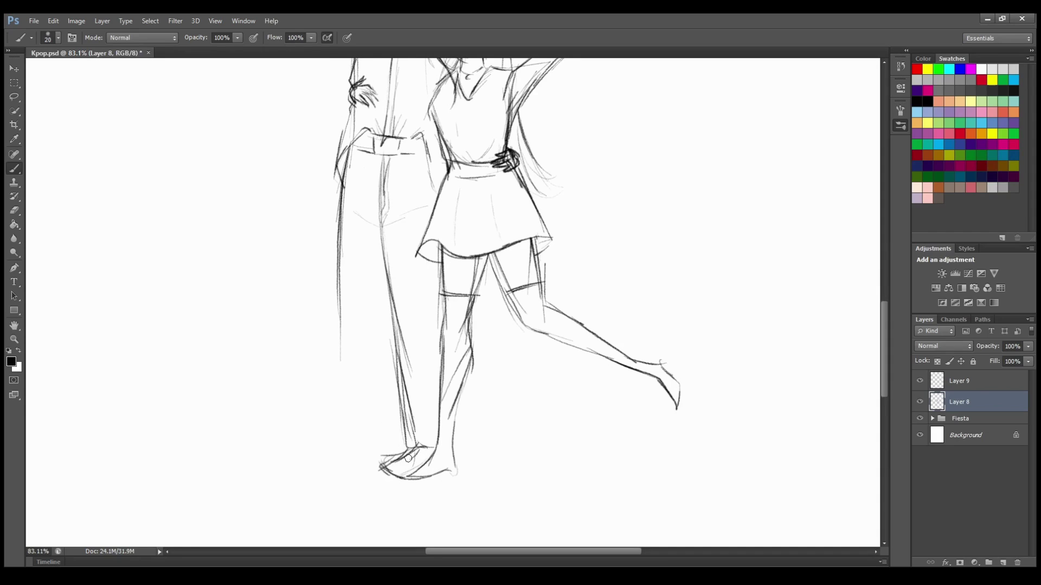
Step: Extend the first figure's outer trouser leg down to the ankle and sketch its hem and inner edge
{"action": "left_click_drag", "start_coordinate": [337, 305], "coordinate": [340, 433]}
{"action": "left_click_drag", "start_coordinate": [339, 333], "coordinate": [343, 459]}
{"action": "mouse_move", "coordinate": [339, 400]}
{"action": "left_mouse_down"}
{"action": "mouse_move", "coordinate": [359, 461]}
{"action": "mouse_move", "coordinate": [396, 432]}
{"action": "left_mouse_up"}
{"action": "left_click_drag", "start_coordinate": [392, 318], "coordinate": [389, 449]}
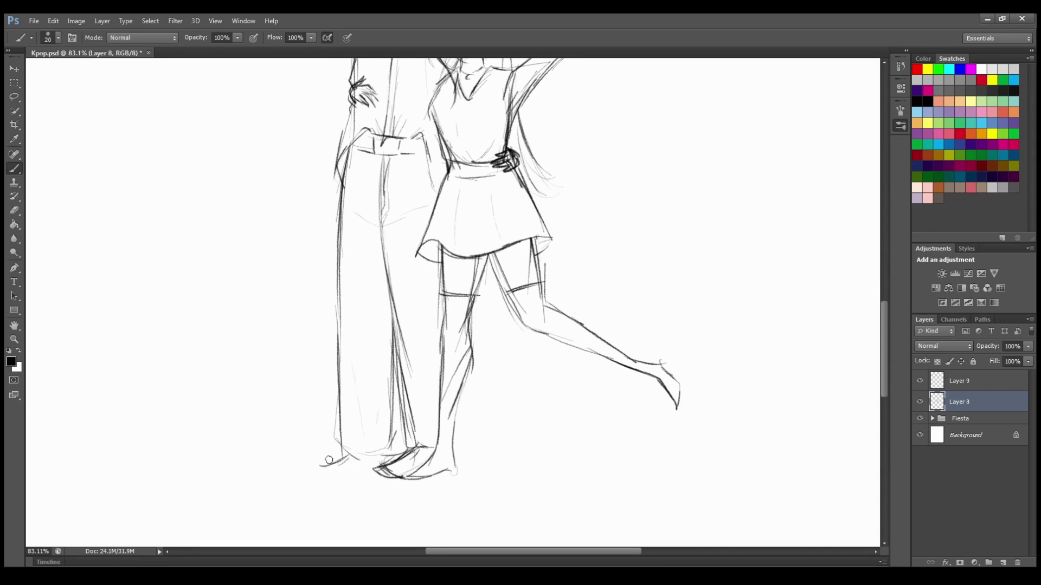
Step: Sketch the first figure's free arm close to the body, with a loose sleeve, a cuff and a hanging forearm
{"action": "scroll", "coordinate": [167, 251], "scroll_direction": "up", "scroll_amount": 5}
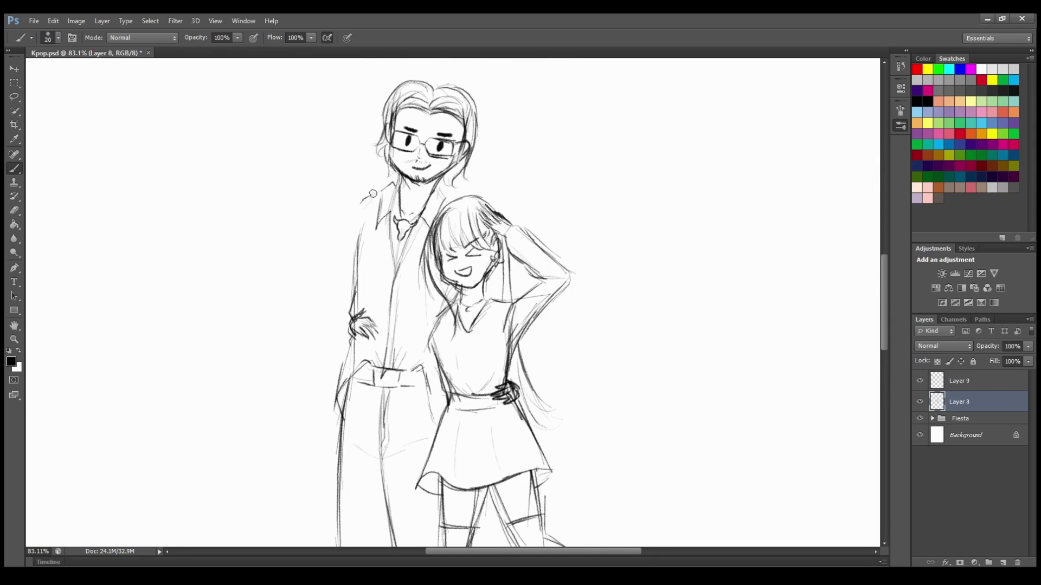
{"action": "left_click_drag", "start_coordinate": [371, 198], "coordinate": [320, 366]}
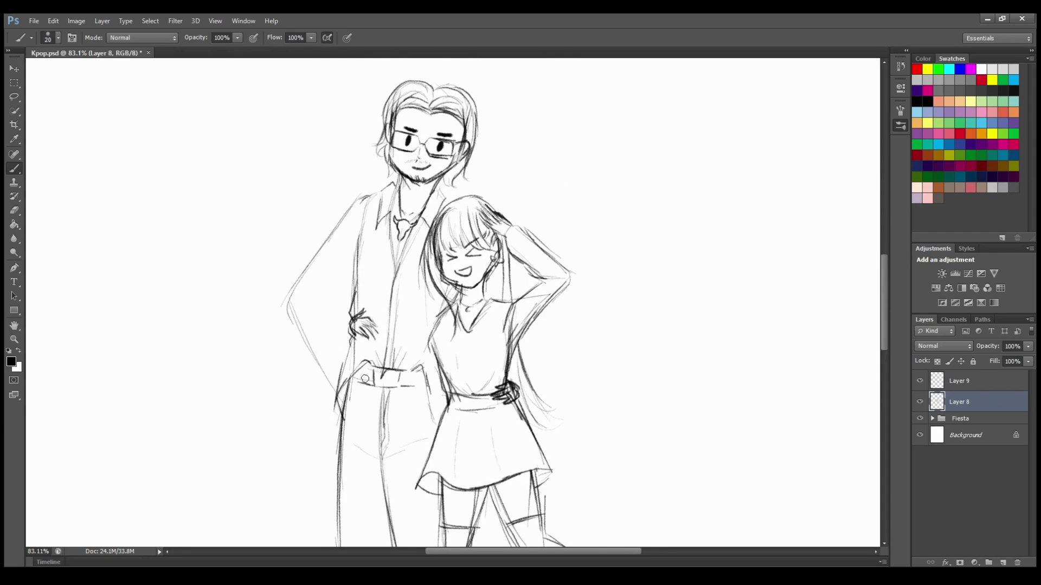
{"action": "key", "text": "ctrl+z"}
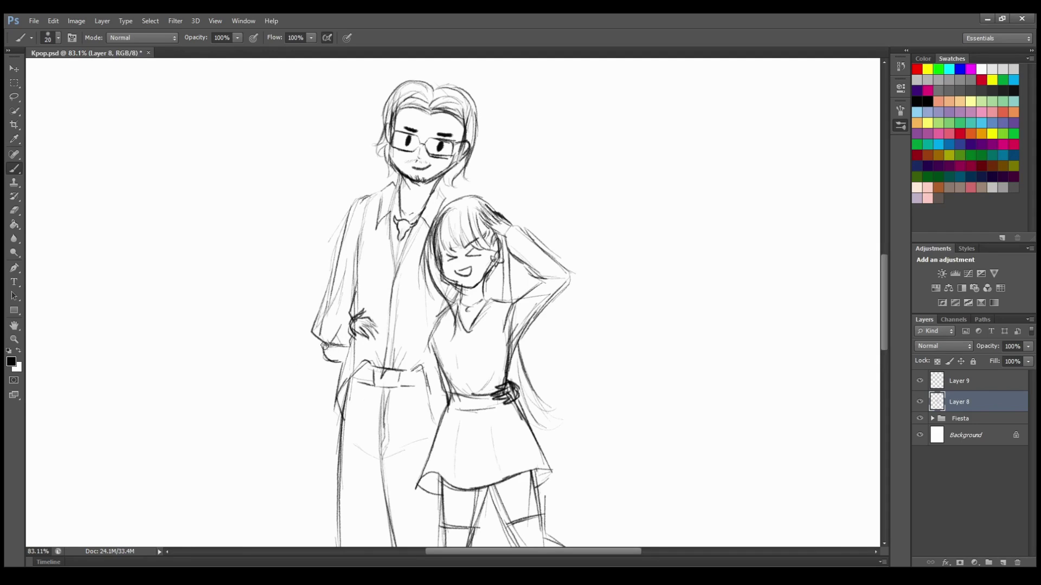
{"action": "left_click_drag", "start_coordinate": [342, 364], "coordinate": [337, 487]}
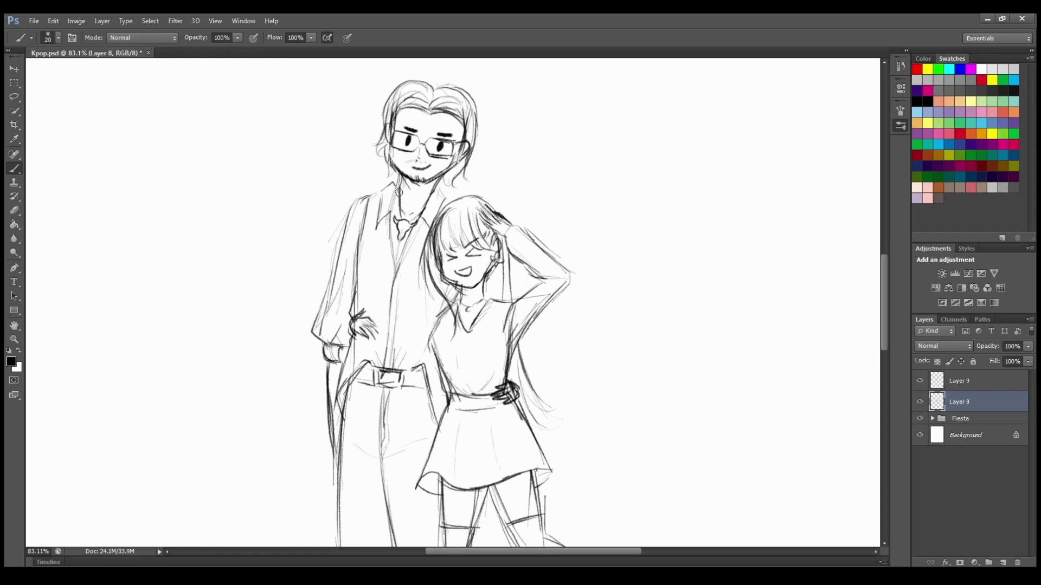
Step: Touch up the sketch lines of both figures, from the first figure's collar down to the legs
{"action": "left_click_drag", "start_coordinate": [398, 197], "coordinate": [392, 262]}
{"action": "scroll", "coordinate": [501, 249], "scroll_direction": "down", "scroll_amount": 4}
{"action": "left_click_drag", "start_coordinate": [559, 372], "coordinate": [624, 374]}
{"action": "left_click_drag", "start_coordinate": [476, 434], "coordinate": [532, 438]}
{"action": "mouse_move", "coordinate": [445, 265]}
{"action": "left_mouse_down"}
{"action": "mouse_move", "coordinate": [552, 414]}
{"action": "mouse_move", "coordinate": [578, 417]}
{"action": "left_mouse_up"}
{"action": "scroll", "coordinate": [543, 402], "scroll_direction": "up", "scroll_amount": 2}
{"action": "left_click_drag", "start_coordinate": [239, 296], "coordinate": [272, 402]}
{"action": "mouse_move", "coordinate": [304, 210]}
{"action": "left_mouse_down"}
{"action": "mouse_move", "coordinate": [324, 269]}
{"action": "mouse_move", "coordinate": [375, 191]}
{"action": "left_mouse_up"}
{"action": "mouse_move", "coordinate": [428, 201]}
{"action": "left_mouse_down"}
{"action": "mouse_move", "coordinate": [410, 267]}
{"action": "mouse_move", "coordinate": [436, 301]}
{"action": "left_mouse_up"}
{"action": "left_click_drag", "start_coordinate": [429, 201], "coordinate": [545, 112]}
{"action": "scroll", "coordinate": [183, 316], "scroll_direction": "up", "scroll_amount": 4}
{"action": "left_click_drag", "start_coordinate": [336, 251], "coordinate": [293, 179]}
{"action": "left_click_drag", "start_coordinate": [255, 222], "coordinate": [282, 380]}
{"action": "left_click_drag", "start_coordinate": [418, 228], "coordinate": [424, 353]}
{"action": "left_click_drag", "start_coordinate": [260, 266], "coordinate": [271, 361]}
{"action": "mouse_move", "coordinate": [276, 336]}
{"action": "left_mouse_down"}
{"action": "mouse_move", "coordinate": [299, 370]}
{"action": "mouse_move", "coordinate": [293, 469]}
{"action": "mouse_move", "coordinate": [298, 458]}
{"action": "left_mouse_up"}
Step: Create a new layer above Layer 9 and set its blending mode to Multiply
{"action": "key", "text": "z"}
{"action": "left_click_drag", "start_coordinate": [543, 231], "coordinate": [576, 359]}
{"action": "scroll", "coordinate": [556, 372], "scroll_direction": "down", "scroll_amount": 1}
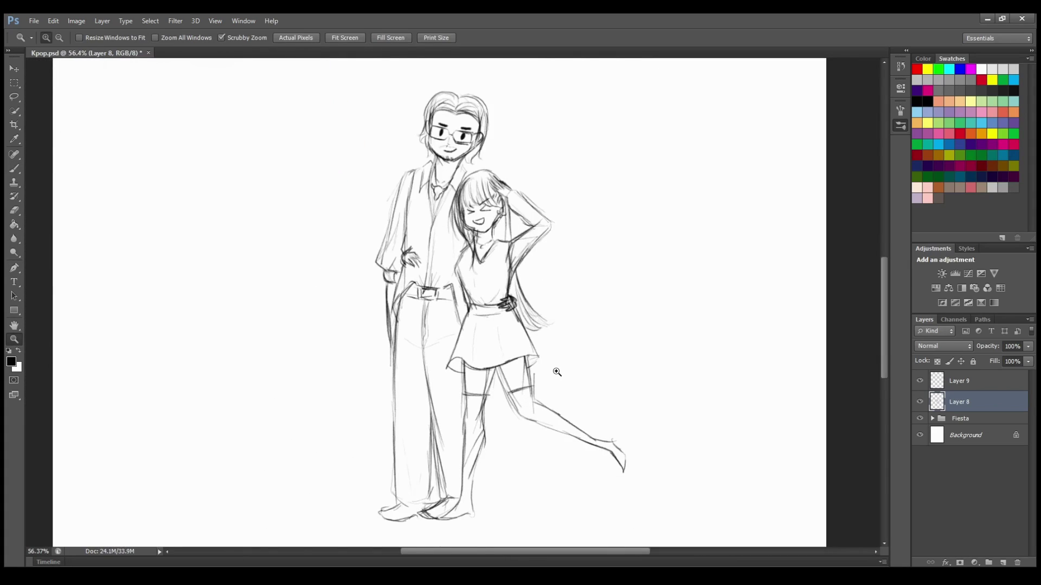
{"action": "left_click", "coordinate": [972, 384]}
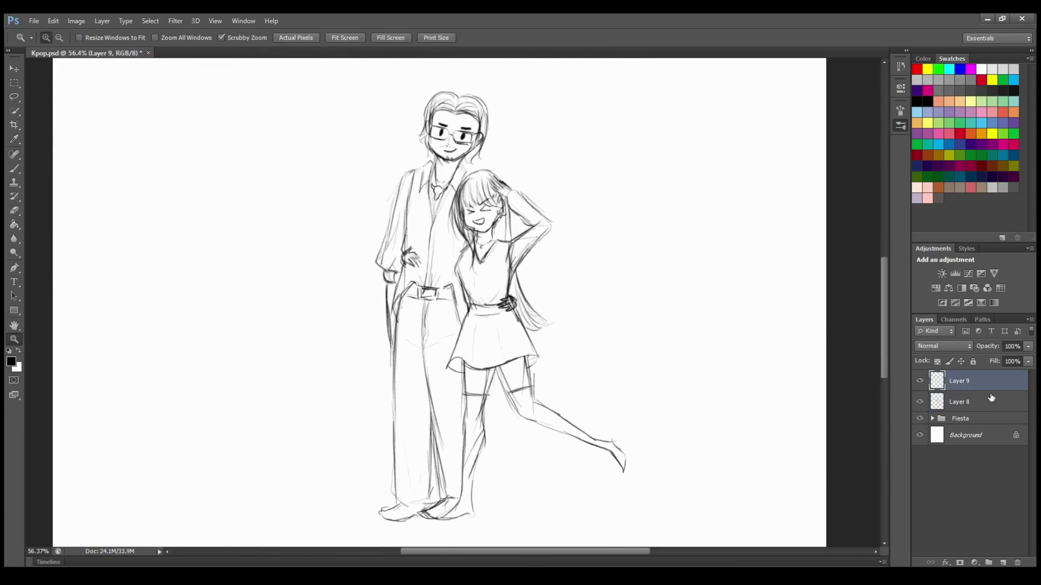
{"action": "key", "text": "ctrl+shift+alt+n"}
{"action": "key", "text": "b"}
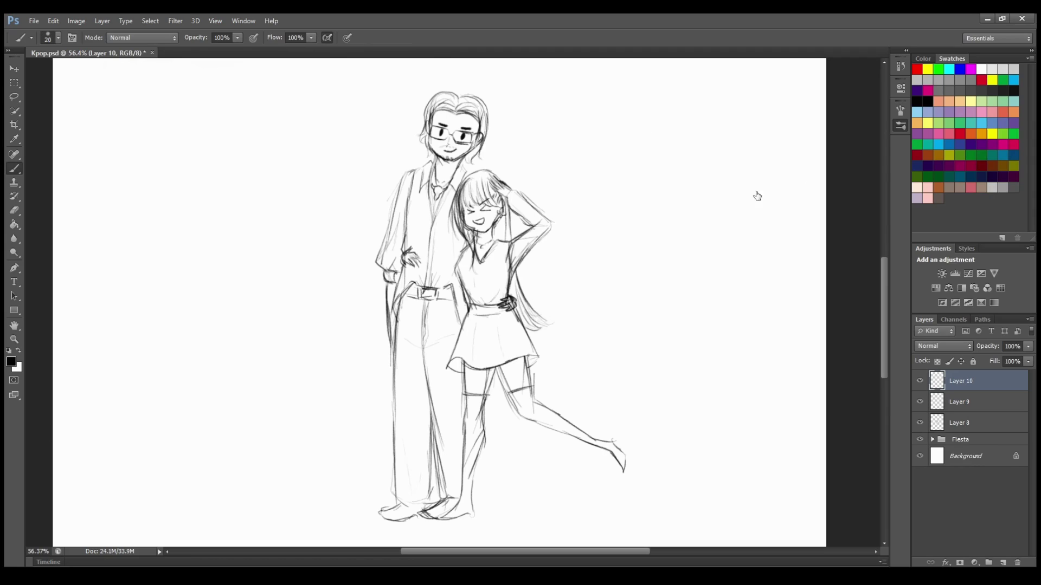
{"action": "left_click", "coordinate": [931, 345]}
{"action": "left_click", "coordinate": [915, 91]}
Step: On Layer 10, paint the second figure's skin peach and the first figure's face, neck and forearm a paler skin tone
{"action": "left_click_drag", "start_coordinate": [467, 213], "coordinate": [466, 217]}
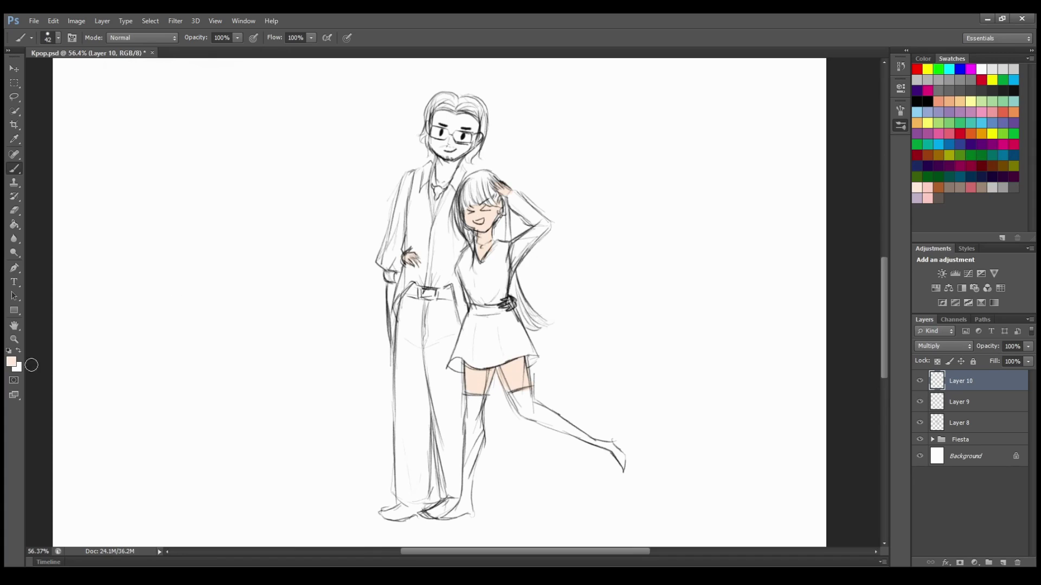
{"action": "key", "text": "i"}
{"action": "left_click", "coordinate": [617, 159]}
{"action": "mouse_move", "coordinate": [437, 115]}
{"action": "left_mouse_down"}
{"action": "mouse_move", "coordinate": [435, 140]}
{"action": "mouse_move", "coordinate": [448, 116]}
{"action": "mouse_move", "coordinate": [473, 131]}
{"action": "mouse_move", "coordinate": [473, 142]}
{"action": "left_mouse_up"}
{"action": "left_click", "coordinate": [11, 362]}
{"action": "left_click", "coordinate": [414, 167]}
{"action": "left_click", "coordinate": [616, 159]}
{"action": "left_click_drag", "start_coordinate": [438, 160], "coordinate": [444, 179]}
Step: Pick a grey and fill the second figure's sweater and raised sleeve with it
{"action": "left_click", "coordinate": [11, 362]}
{"action": "left_click", "coordinate": [392, 173]}
{"action": "left_click", "coordinate": [617, 159]}
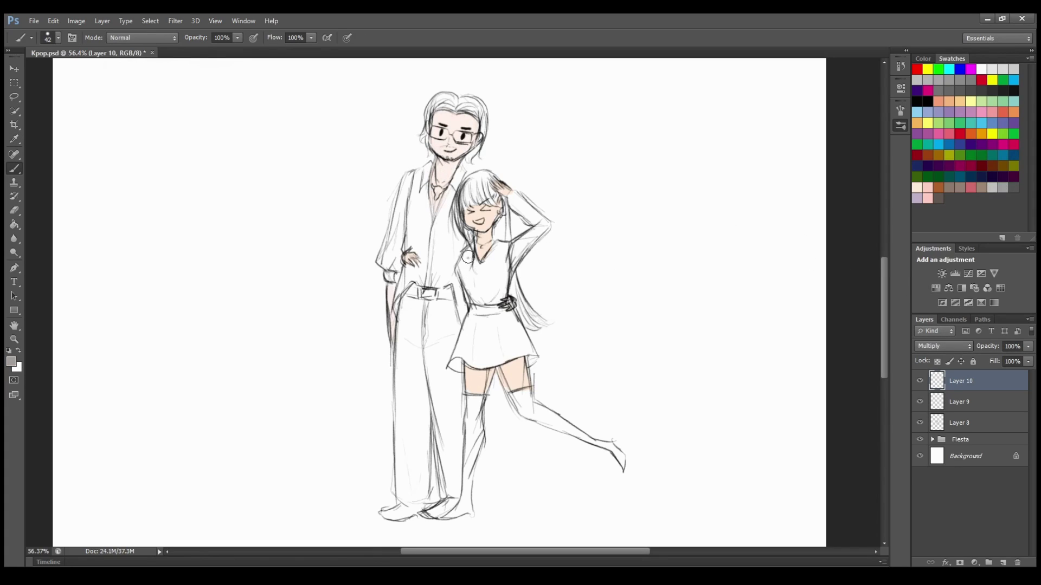
{"action": "left_click", "coordinate": [996, 188]}
{"action": "mouse_move", "coordinate": [464, 250]}
{"action": "left_mouse_down"}
{"action": "mouse_move", "coordinate": [471, 266]}
{"action": "mouse_move", "coordinate": [499, 255]}
{"action": "mouse_move", "coordinate": [466, 273]}
{"action": "left_mouse_up"}
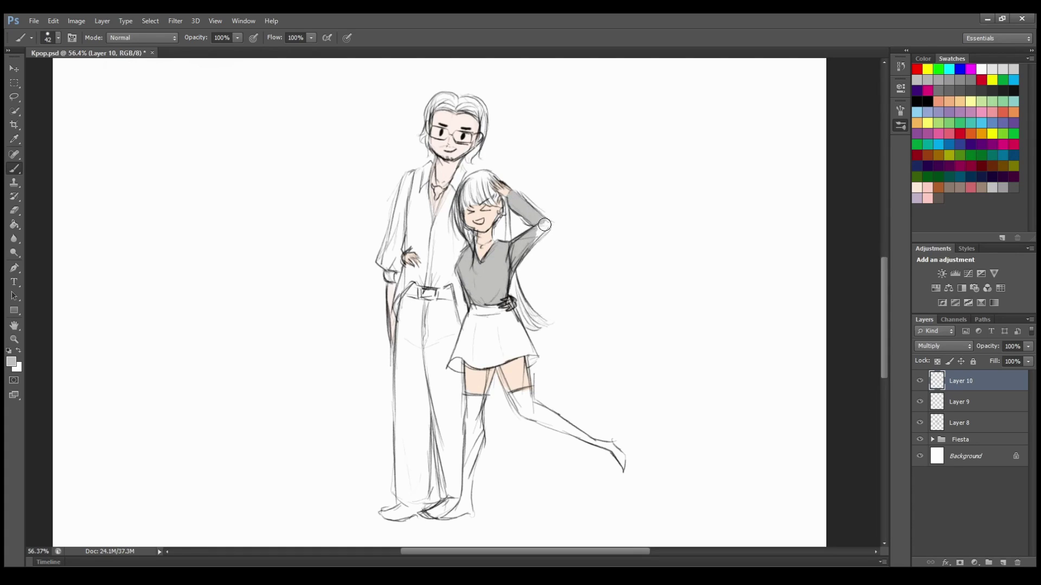
Step: Colour the second figure's skirt pink and her long hair a lighter pink
{"action": "mouse_move", "coordinate": [469, 197]}
{"action": "left_mouse_down"}
{"action": "mouse_move", "coordinate": [472, 184]}
{"action": "mouse_move", "coordinate": [486, 201]}
{"action": "mouse_move", "coordinate": [471, 182]}
{"action": "left_mouse_up"}
{"action": "left_click_drag", "start_coordinate": [506, 213], "coordinate": [500, 237]}
{"action": "mouse_move", "coordinate": [513, 280]}
{"action": "left_mouse_down"}
{"action": "mouse_move", "coordinate": [541, 325]}
{"action": "mouse_move", "coordinate": [476, 341]}
{"action": "mouse_move", "coordinate": [460, 366]}
{"action": "mouse_move", "coordinate": [483, 326]}
{"action": "mouse_move", "coordinate": [477, 358]}
{"action": "mouse_move", "coordinate": [502, 311]}
{"action": "mouse_move", "coordinate": [466, 361]}
{"action": "mouse_move", "coordinate": [521, 353]}
{"action": "mouse_move", "coordinate": [529, 362]}
{"action": "left_mouse_up"}
{"action": "left_click", "coordinate": [928, 199]}
{"action": "key", "text": "ctrl+z"}
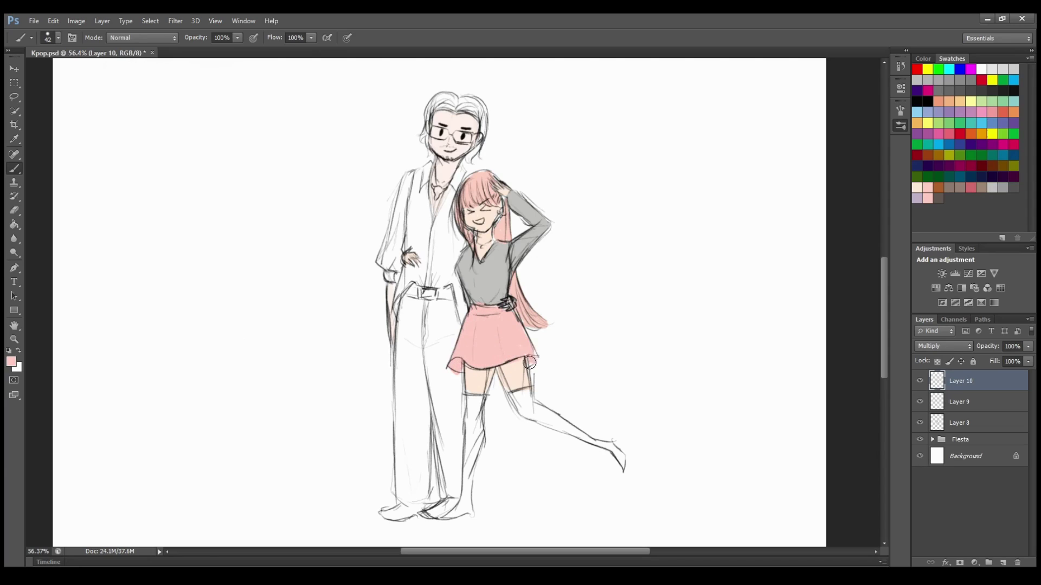
{"action": "key", "text": "i"}
{"action": "key", "text": "b"}
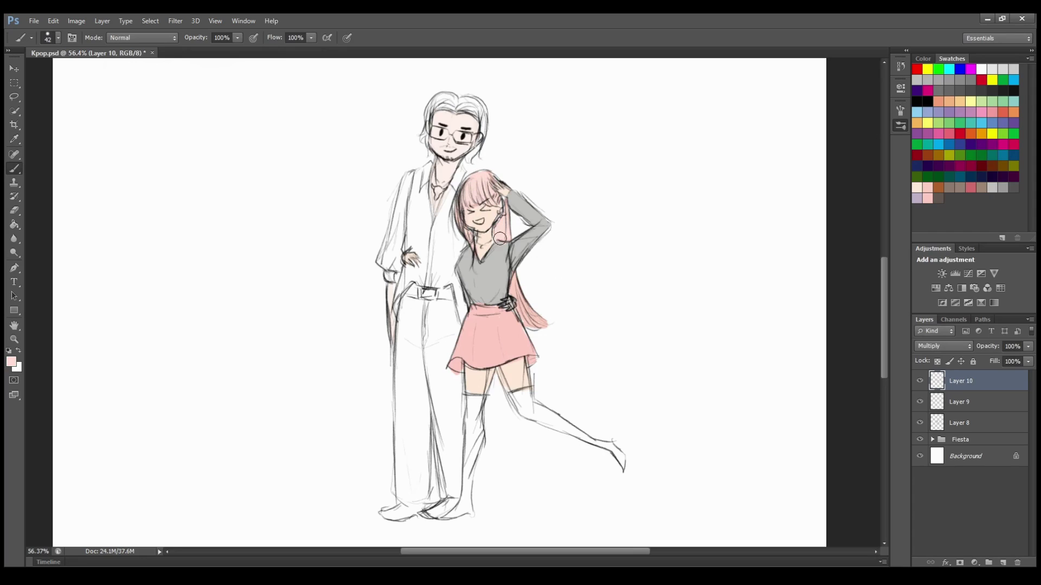
Step: Fill the second figure's thigh-high stockings with dark grey down to the feet
{"action": "left_click", "coordinate": [983, 176]}
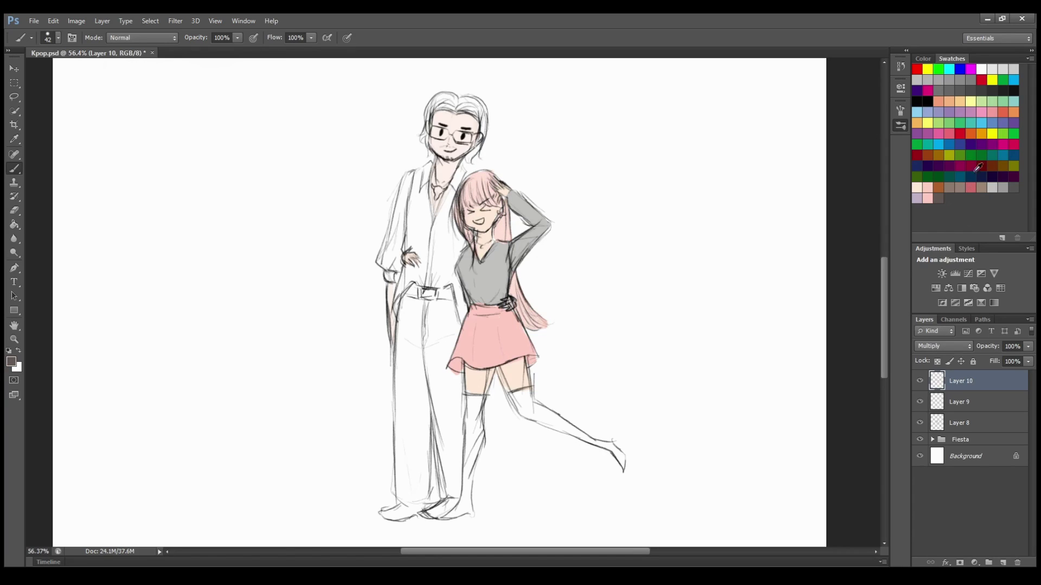
{"action": "mouse_move", "coordinate": [471, 405]}
{"action": "left_mouse_down"}
{"action": "mouse_move", "coordinate": [467, 473]}
{"action": "mouse_move", "coordinate": [476, 447]}
{"action": "mouse_move", "coordinate": [471, 399]}
{"action": "mouse_move", "coordinate": [464, 493]}
{"action": "mouse_move", "coordinate": [447, 513]}
{"action": "mouse_move", "coordinate": [463, 509]}
{"action": "mouse_move", "coordinate": [471, 483]}
{"action": "mouse_move", "coordinate": [474, 407]}
{"action": "left_mouse_up"}
{"action": "mouse_move", "coordinate": [518, 387]}
{"action": "left_mouse_down"}
{"action": "mouse_move", "coordinate": [522, 401]}
{"action": "mouse_move", "coordinate": [530, 387]}
{"action": "mouse_move", "coordinate": [547, 418]}
{"action": "mouse_move", "coordinate": [623, 463]}
{"action": "mouse_move", "coordinate": [585, 438]}
{"action": "left_mouse_up"}
Step: Paint the first figure's hair olive green and his shirt and sleeves dark red
{"action": "left_click", "coordinate": [949, 155]}
{"action": "mouse_move", "coordinate": [448, 99]}
{"action": "left_mouse_down"}
{"action": "mouse_move", "coordinate": [428, 133]}
{"action": "mouse_move", "coordinate": [451, 103]}
{"action": "mouse_move", "coordinate": [473, 107]}
{"action": "mouse_move", "coordinate": [463, 104]}
{"action": "mouse_move", "coordinate": [481, 135]}
{"action": "mouse_move", "coordinate": [473, 159]}
{"action": "mouse_move", "coordinate": [428, 166]}
{"action": "mouse_move", "coordinate": [411, 224]}
{"action": "left_mouse_up"}
{"action": "key", "text": "i"}
{"action": "key", "text": "b"}
{"action": "left_click", "coordinate": [916, 154]}
{"action": "mouse_move", "coordinate": [424, 174]}
{"action": "left_mouse_down"}
{"action": "mouse_move", "coordinate": [428, 216]}
{"action": "mouse_move", "coordinate": [410, 177]}
{"action": "mouse_move", "coordinate": [386, 250]}
{"action": "mouse_move", "coordinate": [389, 276]}
{"action": "mouse_move", "coordinate": [407, 219]}
{"action": "mouse_move", "coordinate": [397, 309]}
{"action": "mouse_move", "coordinate": [424, 279]}
{"action": "mouse_move", "coordinate": [452, 287]}
{"action": "mouse_move", "coordinate": [463, 324]}
{"action": "mouse_move", "coordinate": [459, 248]}
{"action": "mouse_move", "coordinate": [425, 176]}
{"action": "mouse_move", "coordinate": [461, 167]}
{"action": "mouse_move", "coordinate": [456, 237]}
{"action": "mouse_move", "coordinate": [447, 222]}
{"action": "mouse_move", "coordinate": [407, 241]}
{"action": "mouse_move", "coordinate": [422, 267]}
{"action": "mouse_move", "coordinate": [432, 246]}
{"action": "mouse_move", "coordinate": [442, 271]}
{"action": "left_mouse_up"}
Step: Fill both of the first figure's trouser legs with dark grey
{"action": "left_click", "coordinate": [999, 91]}
{"action": "mouse_move", "coordinate": [426, 326]}
{"action": "left_mouse_down"}
{"action": "mouse_move", "coordinate": [434, 428]}
{"action": "mouse_move", "coordinate": [456, 412]}
{"action": "mouse_move", "coordinate": [454, 490]}
{"action": "left_mouse_up"}
{"action": "key", "text": "ctrl+z"}
{"action": "mouse_move", "coordinate": [423, 380]}
{"action": "left_mouse_down"}
{"action": "mouse_move", "coordinate": [424, 504]}
{"action": "mouse_move", "coordinate": [398, 450]}
{"action": "mouse_move", "coordinate": [404, 384]}
{"action": "left_mouse_up"}
{"action": "mouse_move", "coordinate": [433, 306]}
{"action": "left_mouse_down"}
{"action": "mouse_move", "coordinate": [412, 304]}
{"action": "mouse_move", "coordinate": [414, 401]}
{"action": "mouse_move", "coordinate": [399, 466]}
{"action": "mouse_move", "coordinate": [435, 320]}
{"action": "mouse_move", "coordinate": [459, 312]}
{"action": "mouse_move", "coordinate": [447, 391]}
{"action": "mouse_move", "coordinate": [455, 412]}
{"action": "mouse_move", "coordinate": [436, 350]}
{"action": "mouse_move", "coordinate": [442, 379]}
{"action": "left_mouse_up"}
Step: Colour the first figure's shoes reddish brown and his belt and buckle in dark tones
{"action": "left_click", "coordinate": [992, 166]}
{"action": "mouse_move", "coordinate": [399, 507]}
{"action": "left_mouse_down"}
{"action": "mouse_move", "coordinate": [418, 510]}
{"action": "mouse_move", "coordinate": [390, 515]}
{"action": "mouse_move", "coordinate": [454, 501]}
{"action": "mouse_move", "coordinate": [436, 509]}
{"action": "left_mouse_up"}
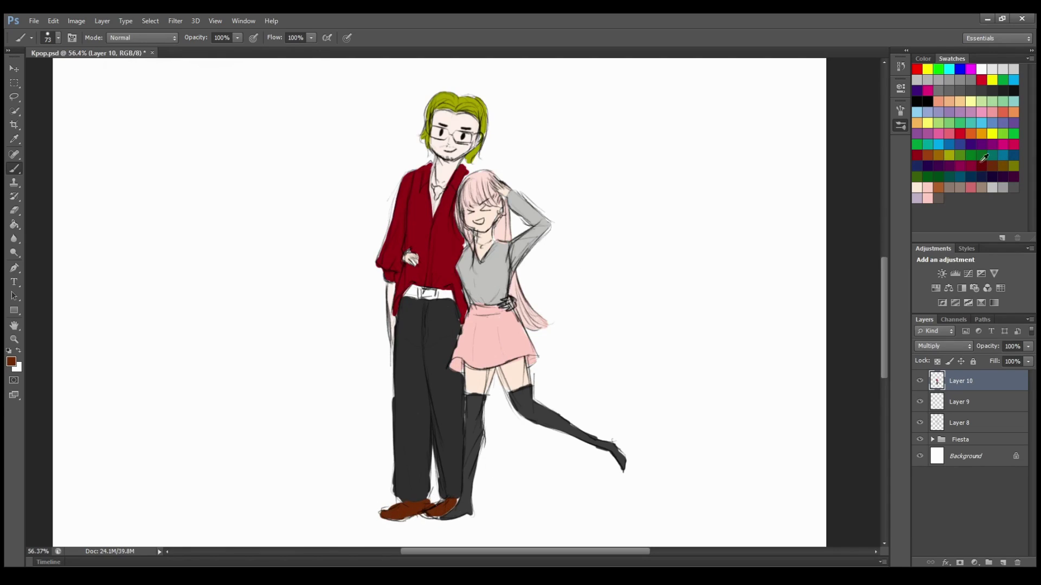
{"action": "mouse_move", "coordinate": [414, 292]}
{"action": "left_mouse_down"}
{"action": "mouse_move", "coordinate": [444, 295]}
{"action": "mouse_move", "coordinate": [432, 293]}
{"action": "left_mouse_up"}
{"action": "left_click", "coordinate": [1013, 91]}
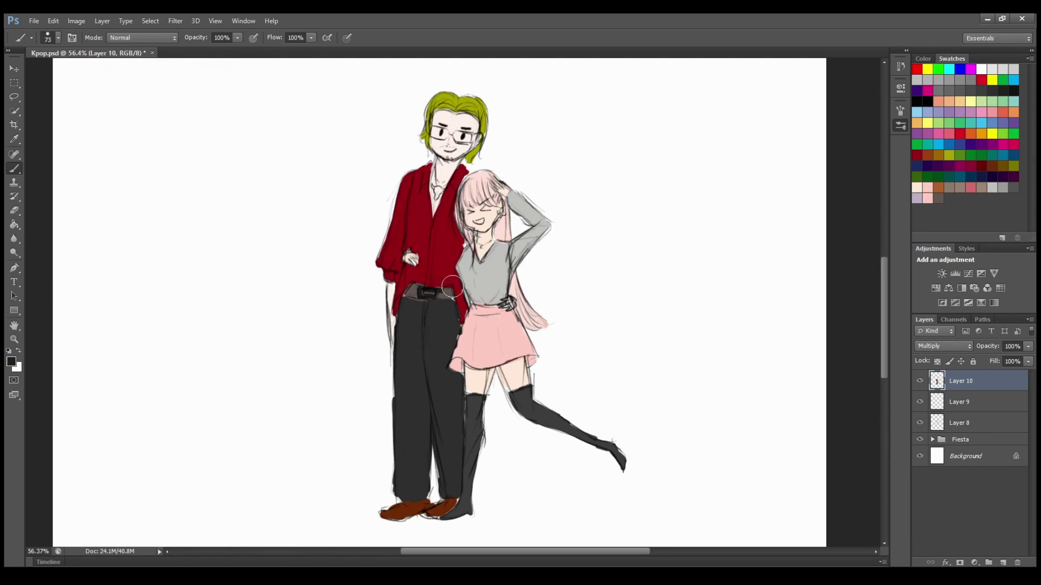
Step: Paint the first figure's neck pendant grey and his glasses' lenses white
{"action": "left_click", "coordinate": [960, 81]}
{"action": "left_click_drag", "start_coordinate": [436, 188], "coordinate": [438, 196]}
{"action": "left_click", "coordinate": [992, 69]}
{"action": "left_click_drag", "start_coordinate": [435, 133], "coordinate": [441, 137]}
Step: Create a new Multiply layer and tint the second figure's bare thighs with grey
{"action": "key", "text": "ctrl+shift+alt+n"}
{"action": "left_click", "coordinate": [941, 79]}
{"action": "left_click_drag", "start_coordinate": [470, 371], "coordinate": [475, 384]}
{"action": "left_click_drag", "start_coordinate": [513, 366], "coordinate": [513, 383]}
Step: Paint a grey plaid pattern across the first figure's red shirt and sleeve on Layer 11
{"action": "left_click", "coordinate": [960, 81]}
{"action": "left_click_drag", "start_coordinate": [403, 190], "coordinate": [390, 261]}
{"action": "mouse_move", "coordinate": [400, 227]}
{"action": "left_mouse_down"}
{"action": "mouse_move", "coordinate": [403, 264]}
{"action": "mouse_move", "coordinate": [424, 198]}
{"action": "mouse_move", "coordinate": [449, 194]}
{"action": "mouse_move", "coordinate": [461, 273]}
{"action": "mouse_move", "coordinate": [416, 196]}
{"action": "mouse_move", "coordinate": [414, 243]}
{"action": "mouse_move", "coordinate": [426, 231]}
{"action": "mouse_move", "coordinate": [431, 264]}
{"action": "mouse_move", "coordinate": [455, 265]}
{"action": "left_mouse_up"}
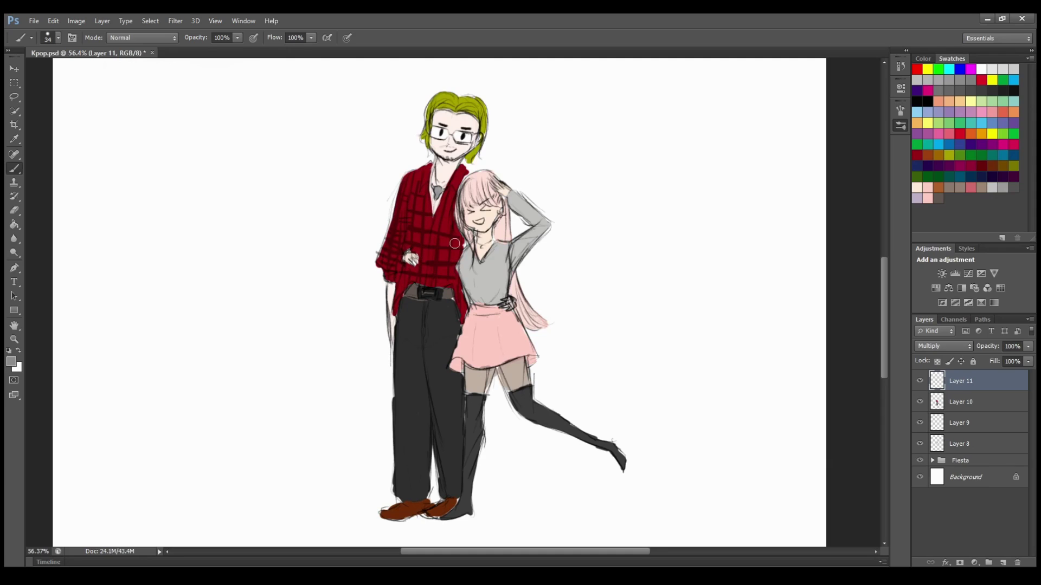
Step: Shade the first figure's face, neck, shirt, forearm and shoes with soft lavender strokes on Layer 11
{"action": "left_click_drag", "start_coordinate": [465, 168], "coordinate": [456, 195]}
{"action": "left_click_drag", "start_coordinate": [420, 167], "coordinate": [416, 189]}
{"action": "mouse_move", "coordinate": [460, 164]}
{"action": "left_mouse_down"}
{"action": "mouse_move", "coordinate": [423, 143]}
{"action": "mouse_move", "coordinate": [471, 131]}
{"action": "left_mouse_up"}
{"action": "left_click_drag", "start_coordinate": [446, 172], "coordinate": [431, 204]}
{"action": "left_click_drag", "start_coordinate": [392, 290], "coordinate": [390, 309]}
{"action": "left_click_drag", "start_coordinate": [440, 163], "coordinate": [435, 180]}
{"action": "left_click_drag", "start_coordinate": [388, 292], "coordinate": [391, 350]}
{"action": "left_click_drag", "start_coordinate": [394, 522], "coordinate": [415, 520]}
Step: Shade the second figure's hair, face, sweater and skirt with the same lavender
{"action": "left_click_drag", "start_coordinate": [462, 344], "coordinate": [451, 367]}
{"action": "left_click_drag", "start_coordinate": [505, 209], "coordinate": [479, 247]}
{"action": "mouse_move", "coordinate": [502, 217]}
{"action": "left_mouse_down"}
{"action": "mouse_move", "coordinate": [473, 202]}
{"action": "mouse_move", "coordinate": [537, 304]}
{"action": "mouse_move", "coordinate": [477, 255]}
{"action": "mouse_move", "coordinate": [466, 357]}
{"action": "mouse_move", "coordinate": [476, 363]}
{"action": "left_mouse_up"}
{"action": "left_click_drag", "start_coordinate": [465, 252], "coordinate": [488, 289]}
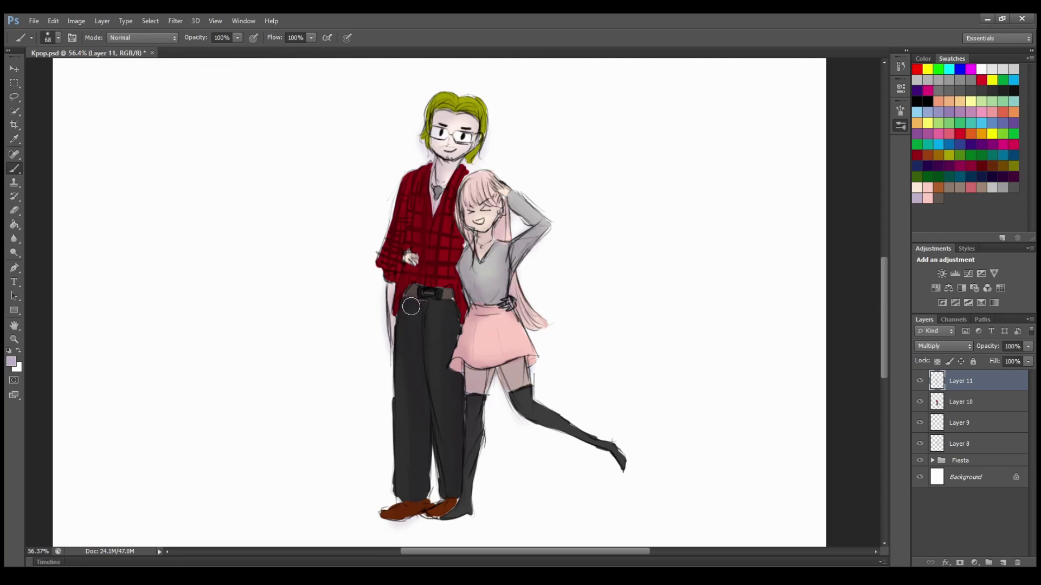
Step: Create a new Soft Light layer and paint white highlights over both figures' hair and clothing and the raised leg's stocking
{"action": "left_click", "coordinate": [1003, 563]}
{"action": "left_click", "coordinate": [943, 346]}
{"action": "left_click", "coordinate": [948, 194]}
{"action": "left_click", "coordinate": [981, 70]}
{"action": "left_click_drag", "start_coordinate": [454, 96], "coordinate": [428, 125]}
{"action": "left_click_drag", "start_coordinate": [479, 104], "coordinate": [480, 117]}
{"action": "left_click_drag", "start_coordinate": [419, 171], "coordinate": [380, 347]}
{"action": "mouse_move", "coordinate": [480, 183]}
{"action": "left_mouse_down"}
{"action": "mouse_move", "coordinate": [463, 207]}
{"action": "mouse_move", "coordinate": [542, 223]}
{"action": "left_mouse_up"}
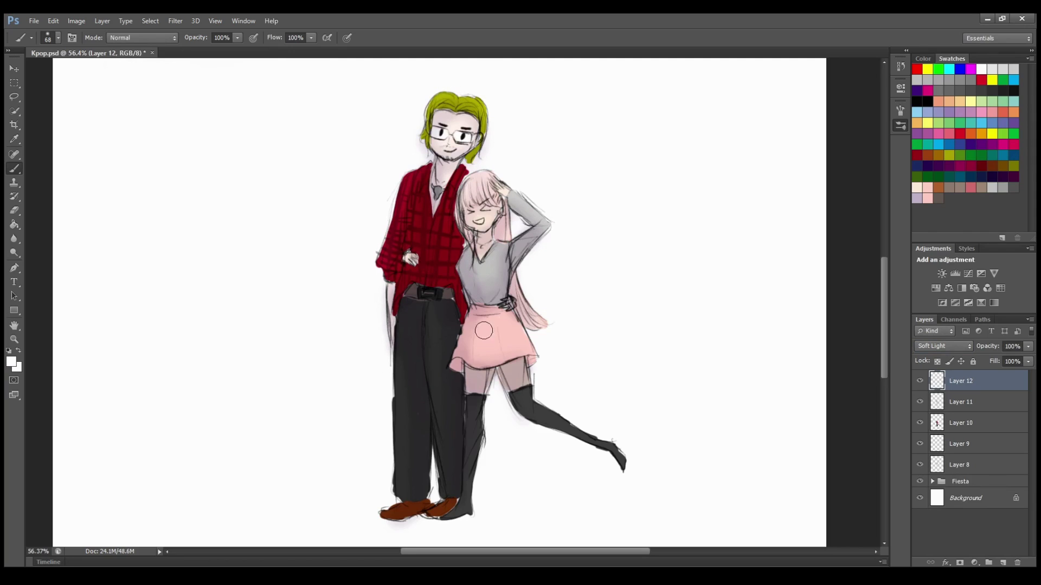
{"action": "left_click_drag", "start_coordinate": [533, 407], "coordinate": [618, 454]}
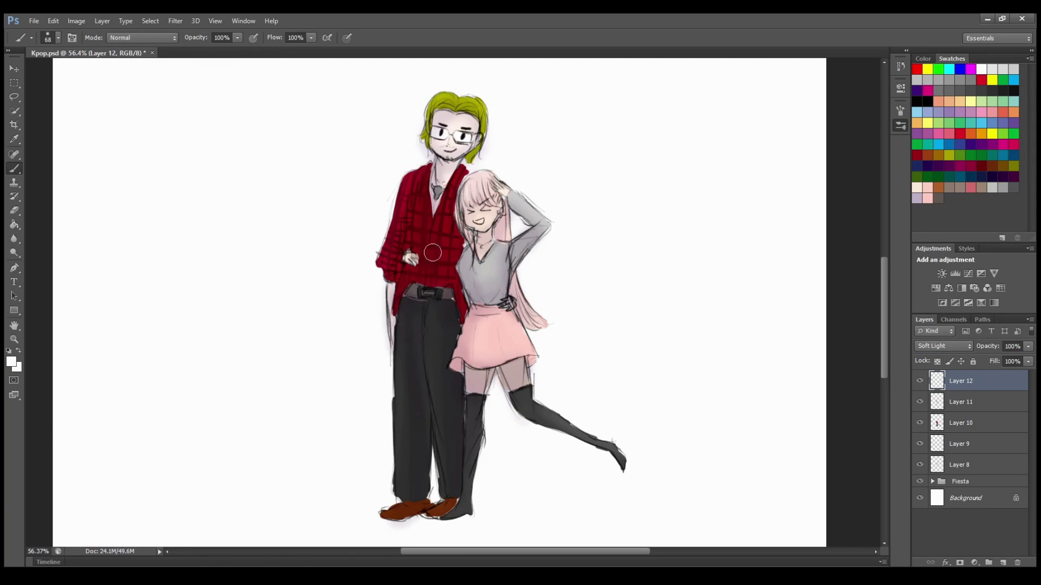
Step: Create a new layer and draw two pink hearts above the second figure's raised elbow
{"action": "scroll", "coordinate": [377, 285], "scroll_direction": "up", "scroll_amount": 3}
{"action": "scroll", "coordinate": [376, 286], "scroll_direction": "down", "scroll_amount": 4}
{"action": "scroll", "coordinate": [386, 334], "scroll_direction": "up", "scroll_amount": 2}
{"action": "scroll", "coordinate": [527, 386], "scroll_direction": "down", "scroll_amount": 1}
{"action": "scroll", "coordinate": [526, 386], "scroll_direction": "down", "scroll_amount": 1}
{"action": "scroll", "coordinate": [527, 386], "scroll_direction": "up", "scroll_amount": 1}
{"action": "key", "text": "ctrl+shift+n"}
{"action": "key", "text": "Return"}
{"action": "left_click", "coordinate": [759, 139]}
{"action": "left_click_drag", "start_coordinate": [540, 146], "coordinate": [537, 166]}
{"action": "left_click_drag", "start_coordinate": [570, 187], "coordinate": [570, 198]}
{"action": "scroll", "coordinate": [544, 265], "scroll_direction": "down", "scroll_amount": 1}
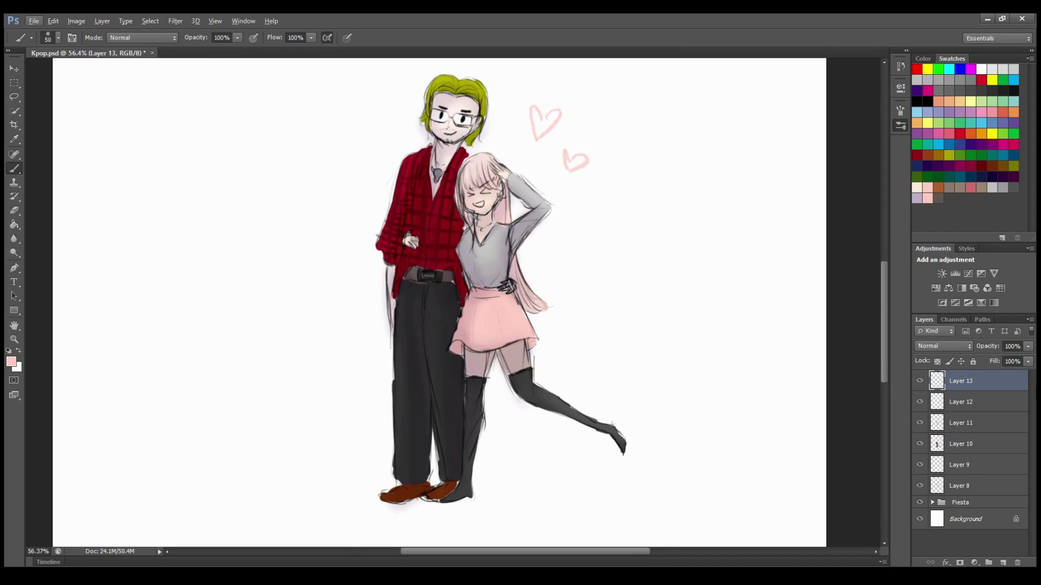
Step: Select Layer 8 through Layer 13 and put them into a new group
{"action": "left_click", "coordinate": [970, 486], "text": "shift"}
{"action": "left_click", "coordinate": [1030, 320]}
{"action": "left_click", "coordinate": [984, 301]}
{"action": "left_click", "coordinate": [641, 199]}
Step: Duplicate Group 2, merge the duplicate into a single layer and keep the original group hidden
{"action": "right_click", "coordinate": [945, 381]}
{"action": "left_click", "coordinate": [916, 110]}
{"action": "left_click", "coordinate": [640, 198]}
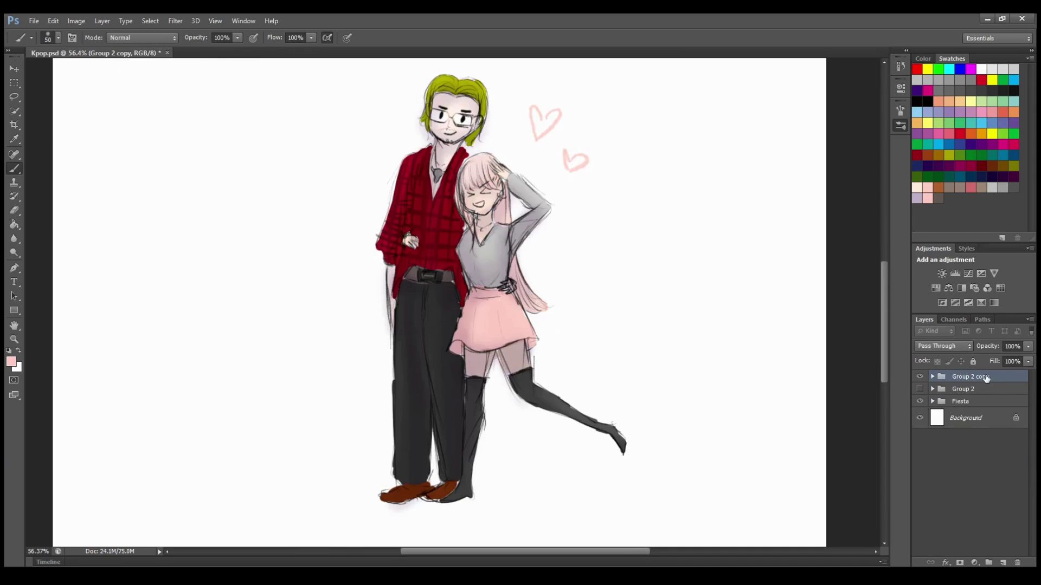
{"action": "right_click", "coordinate": [980, 378]}
{"action": "left_click", "coordinate": [947, 268]}
{"action": "left_click", "coordinate": [920, 397]}
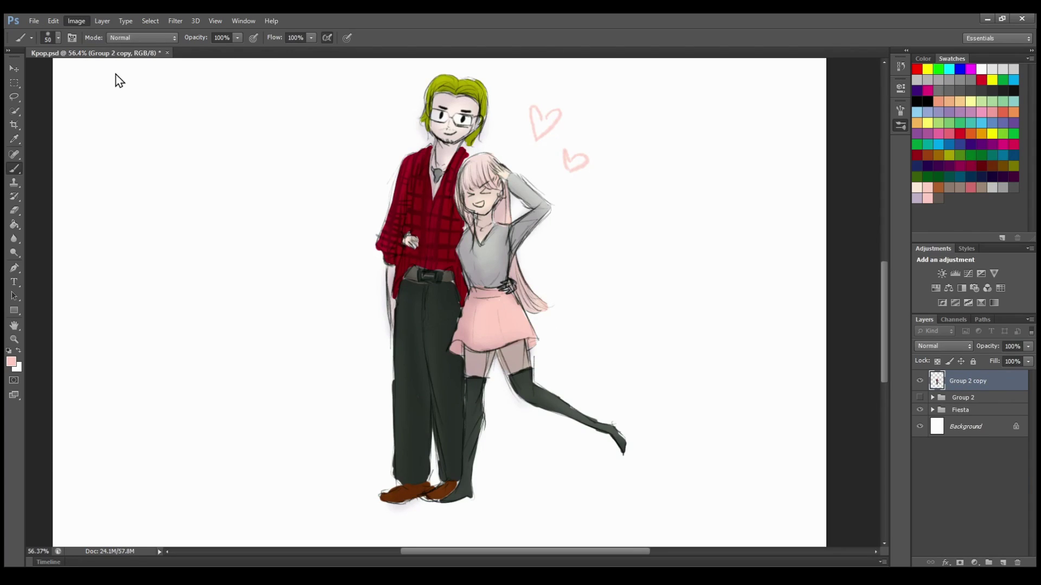
Step: Adjust the merged Group 2 copy's colours towards a slightly warmer tone
{"action": "key", "text": "i"}
{"action": "left_click_drag", "start_coordinate": [664, 244], "coordinate": [720, 255]}
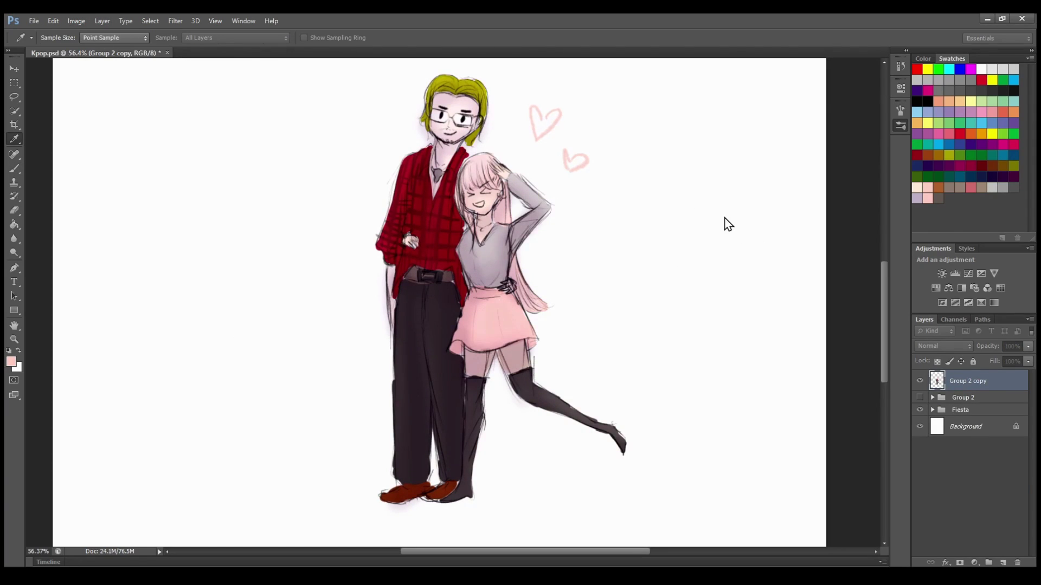
{"action": "key", "text": "b"}
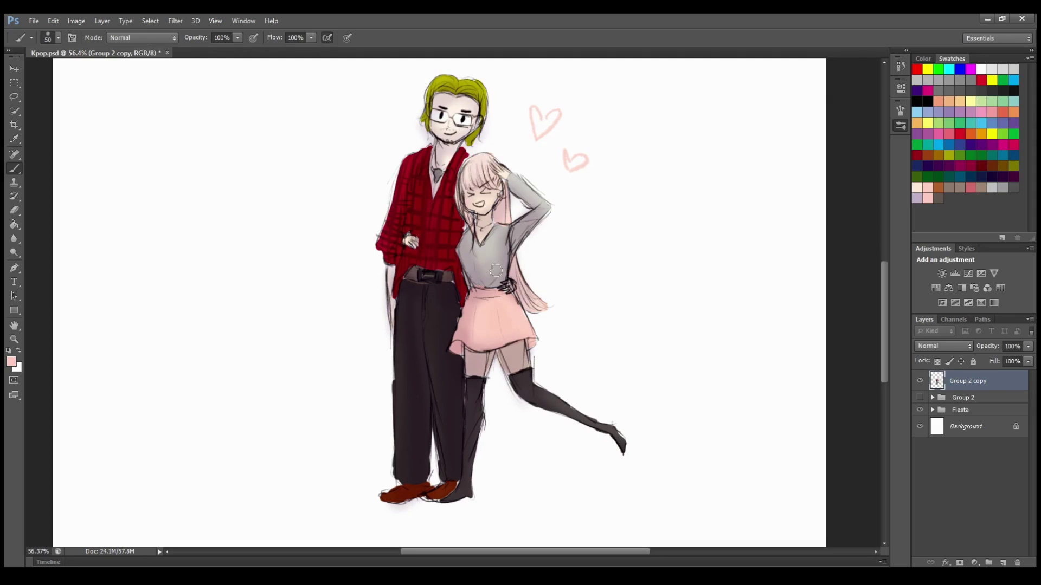
Step: Try recolouring the first figure's olive hair brown on a new layer set to Color
{"action": "left_click", "coordinate": [1002, 562]}
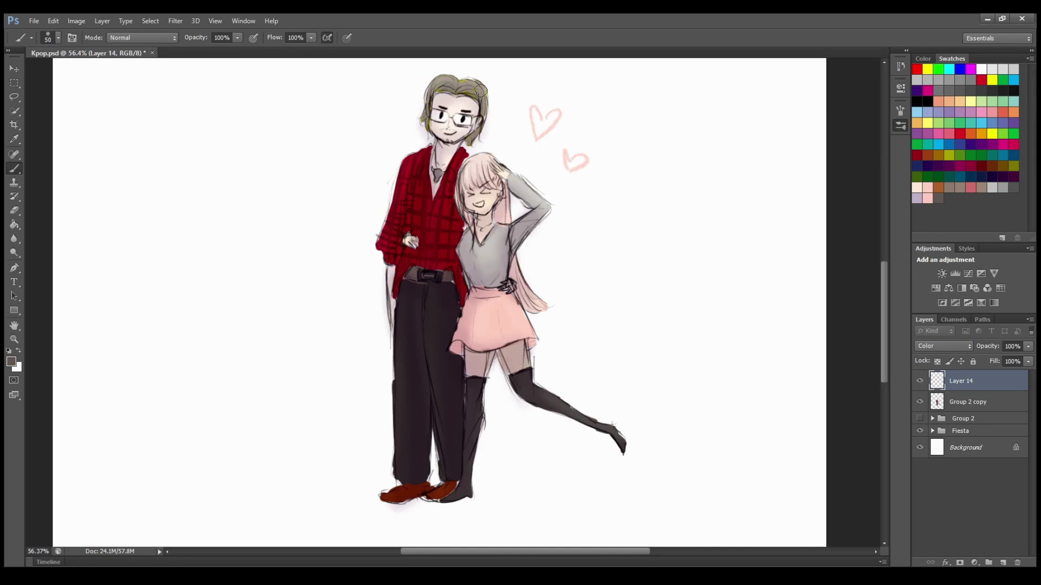
{"action": "left_click", "coordinate": [900, 130]}
{"action": "left_click_drag", "start_coordinate": [442, 90], "coordinate": [458, 92]}
{"action": "key", "text": "ctrl+z"}
{"action": "left_click", "coordinate": [981, 69]}
{"action": "left_click", "coordinate": [991, 134]}
{"action": "left_click", "coordinate": [899, 126]}
{"action": "left_click", "coordinate": [743, 140]}
{"action": "left_click", "coordinate": [981, 188]}
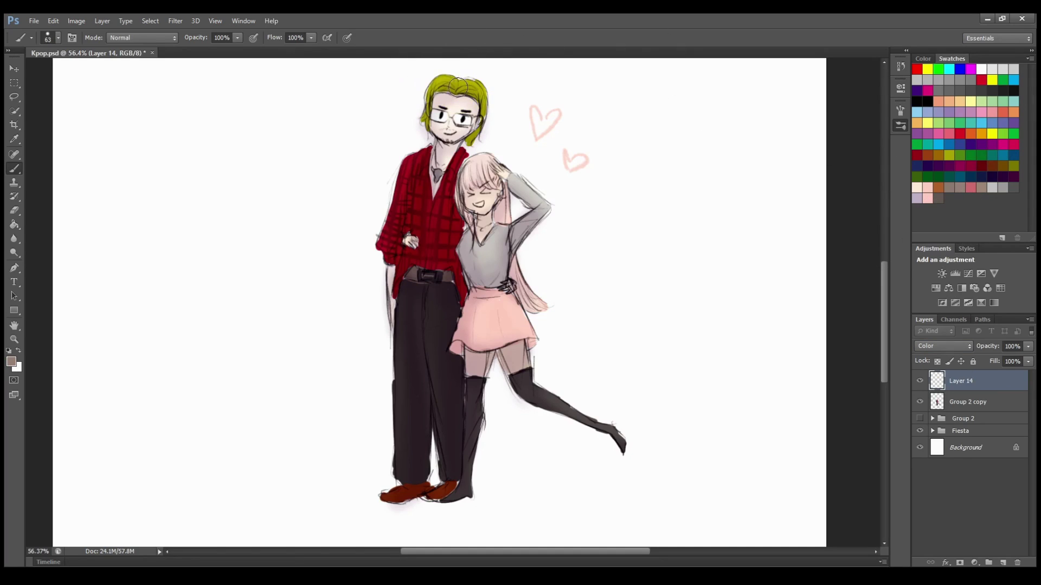
Step: Try other blending modes and a lower opacity for the hair colour on Layer 14
{"action": "left_click", "coordinate": [943, 346]}
{"action": "left_click", "coordinate": [938, 192]}
{"action": "left_click", "coordinate": [943, 345]}
{"action": "left_click", "coordinate": [944, 201]}
{"action": "left_click", "coordinate": [944, 346]}
{"action": "left_click", "coordinate": [967, 80]}
{"action": "left_click", "coordinate": [1028, 346]}
{"action": "left_click_drag", "start_coordinate": [1028, 358], "coordinate": [990, 359]}
{"action": "left_click", "coordinate": [970, 335]}
{"action": "left_click", "coordinate": [998, 391], "text": "alt"}
Step: Undo the blending trials on the hair colour and delete Layer 14
{"action": "key", "text": "ctrl+alt+z"}
{"action": "key", "text": "ctrl+alt+z"}
{"action": "key", "text": "ctrl+alt+z"}
{"action": "key", "text": "ctrl+alt+z"}
{"action": "key", "text": "ctrl+alt+z"}
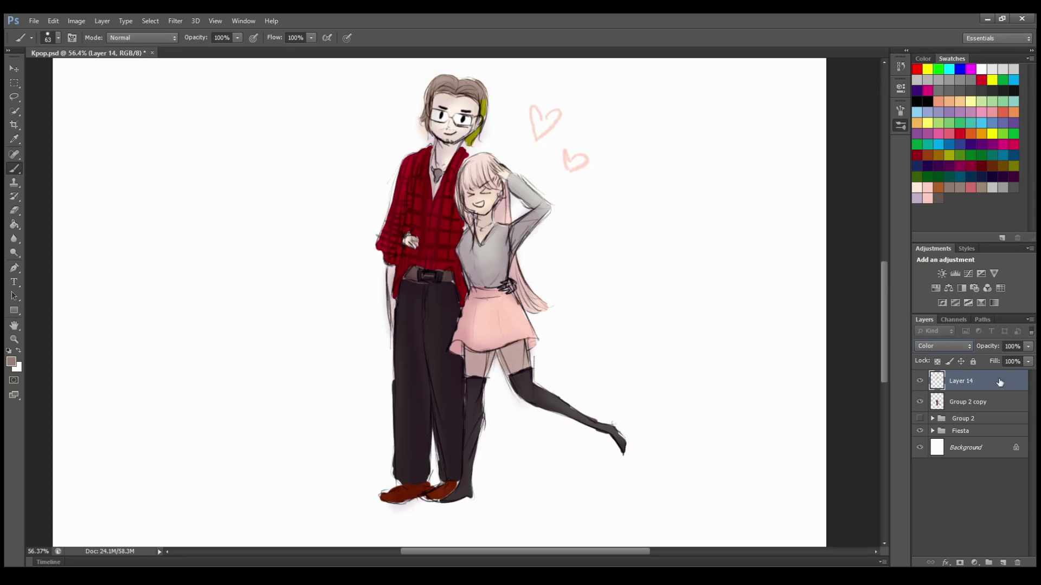
{"action": "key", "text": "Delete"}
{"action": "scroll", "coordinate": [753, 405], "scroll_direction": "up", "scroll_amount": 1}
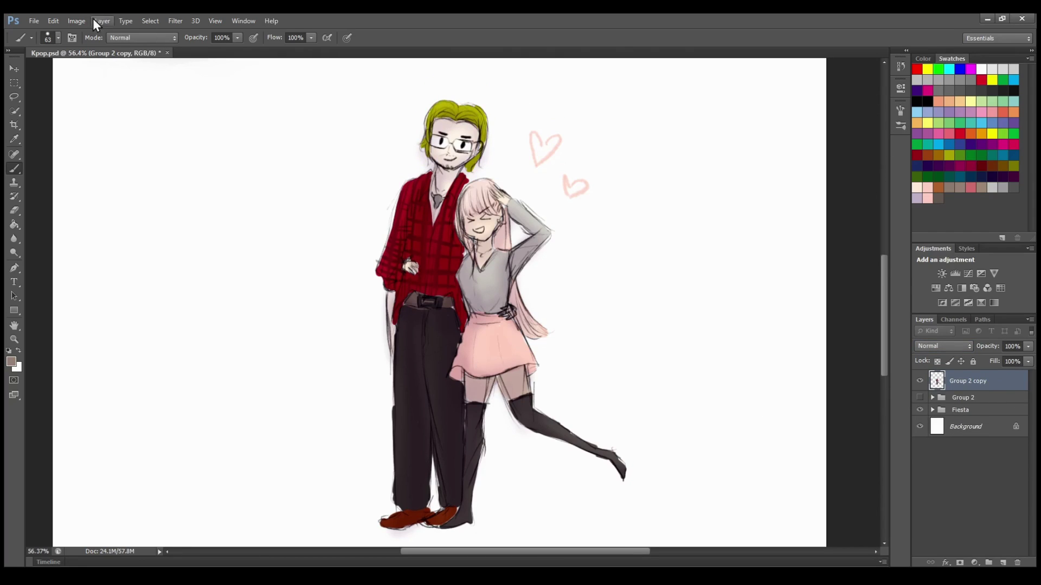
Step: Group the Group 2 copy and Group 2 layers into a new group named uwu and move the couple up beside the Fiesta figure
{"action": "key", "text": "space"}
{"action": "left_click_drag", "start_coordinate": [583, 158], "coordinate": [584, 149]}
{"action": "key", "text": "ctrl+space"}
{"action": "left_click_drag", "start_coordinate": [640, 260], "coordinate": [585, 270]}
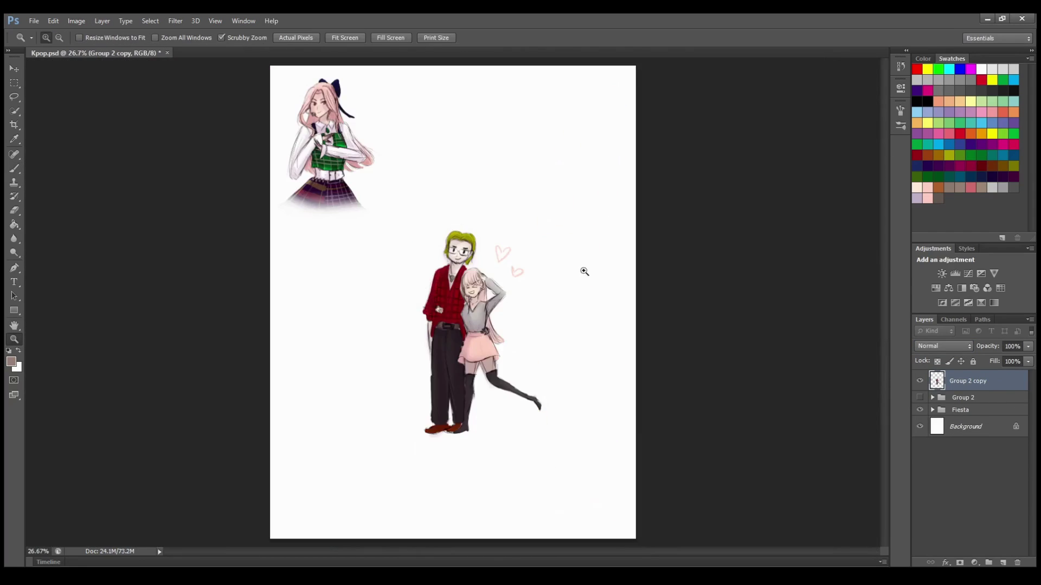
{"action": "left_click", "coordinate": [1002, 398], "text": "shift"}
{"action": "left_click", "coordinate": [1029, 320]}
{"action": "left_click", "coordinate": [974, 314]}
{"action": "type", "text": "uwu"}
{"action": "key", "text": "Return"}
{"action": "left_click_drag", "start_coordinate": [459, 376], "coordinate": [469, 288]}
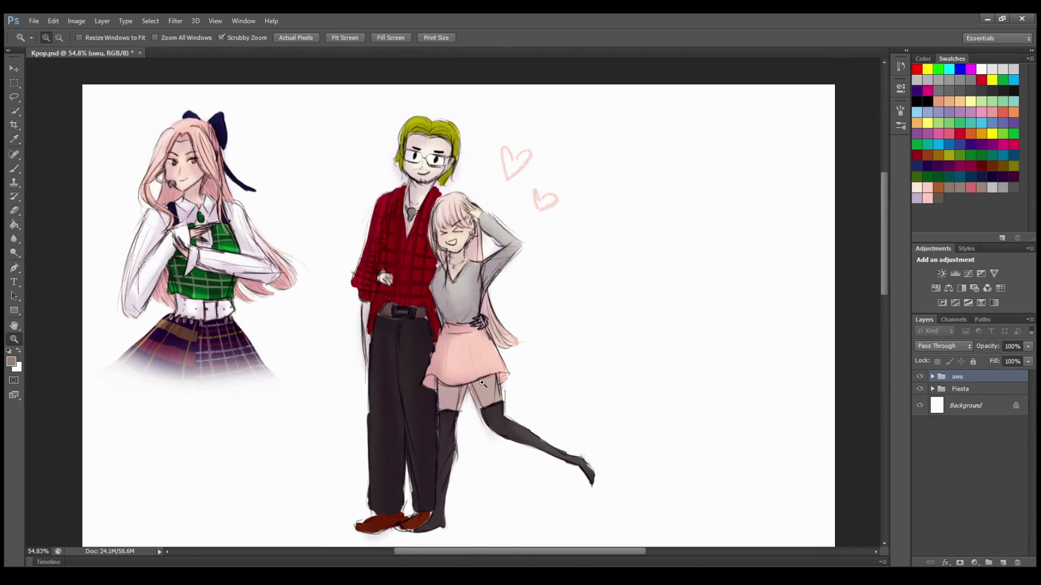